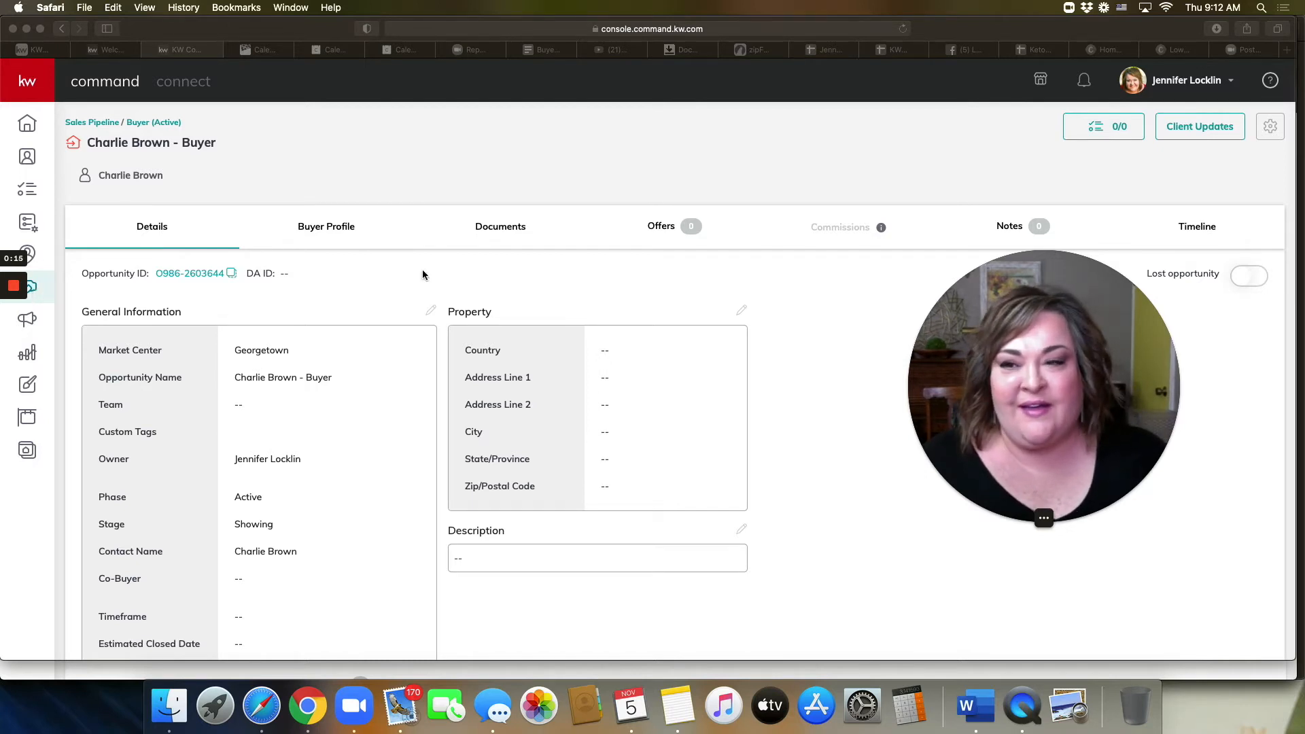
{"action": "scroll", "coordinate": [611, 319], "scroll_direction": "down", "scroll_amount": 2}
{"action": "scroll", "coordinate": [613, 354], "scroll_direction": "down", "scroll_amount": 6}
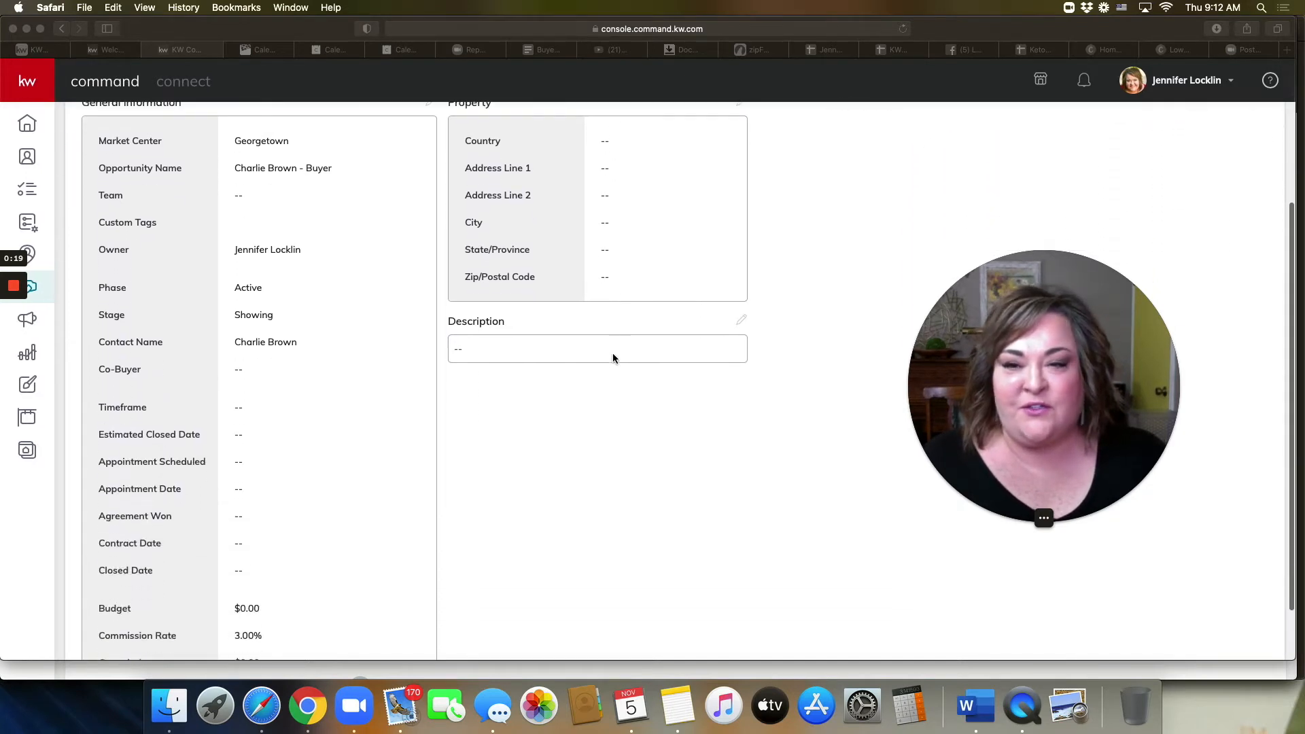
{"action": "scroll", "coordinate": [613, 358], "scroll_direction": "up", "scroll_amount": 7}
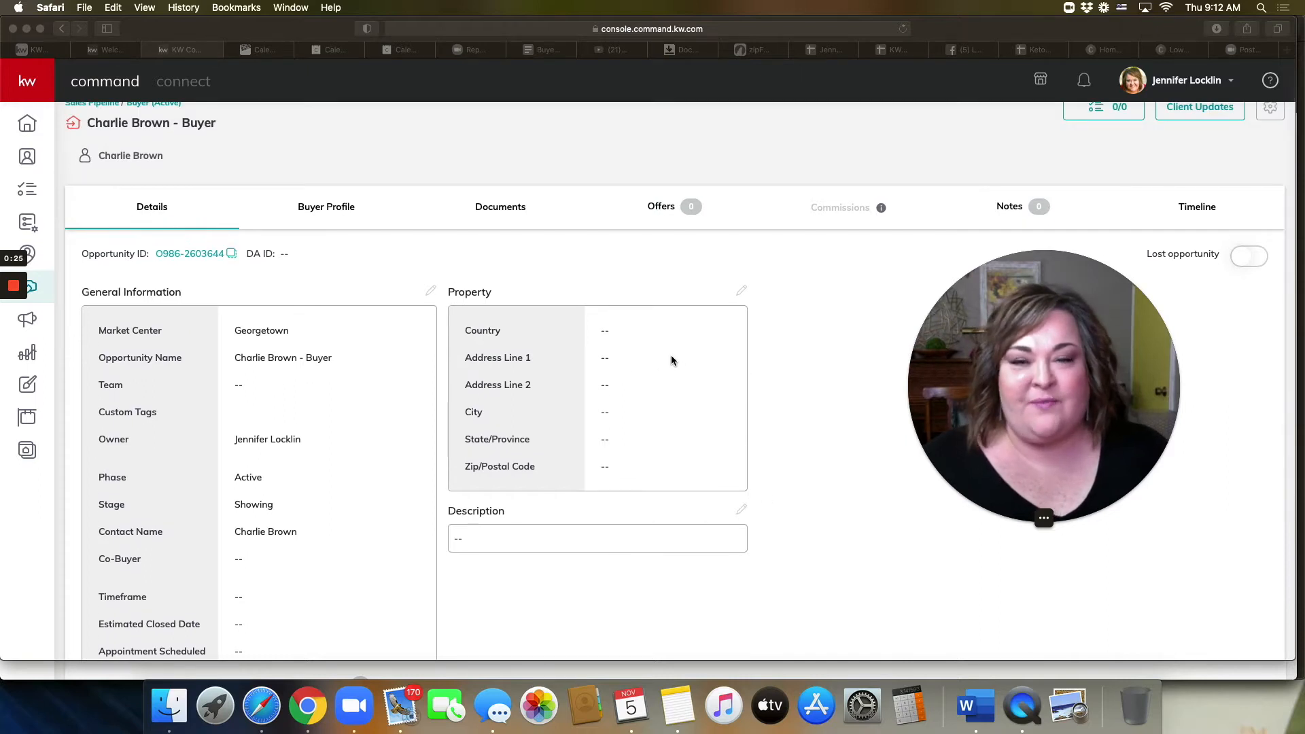
{"action": "scroll", "coordinate": [672, 360], "scroll_direction": "down", "scroll_amount": 1}
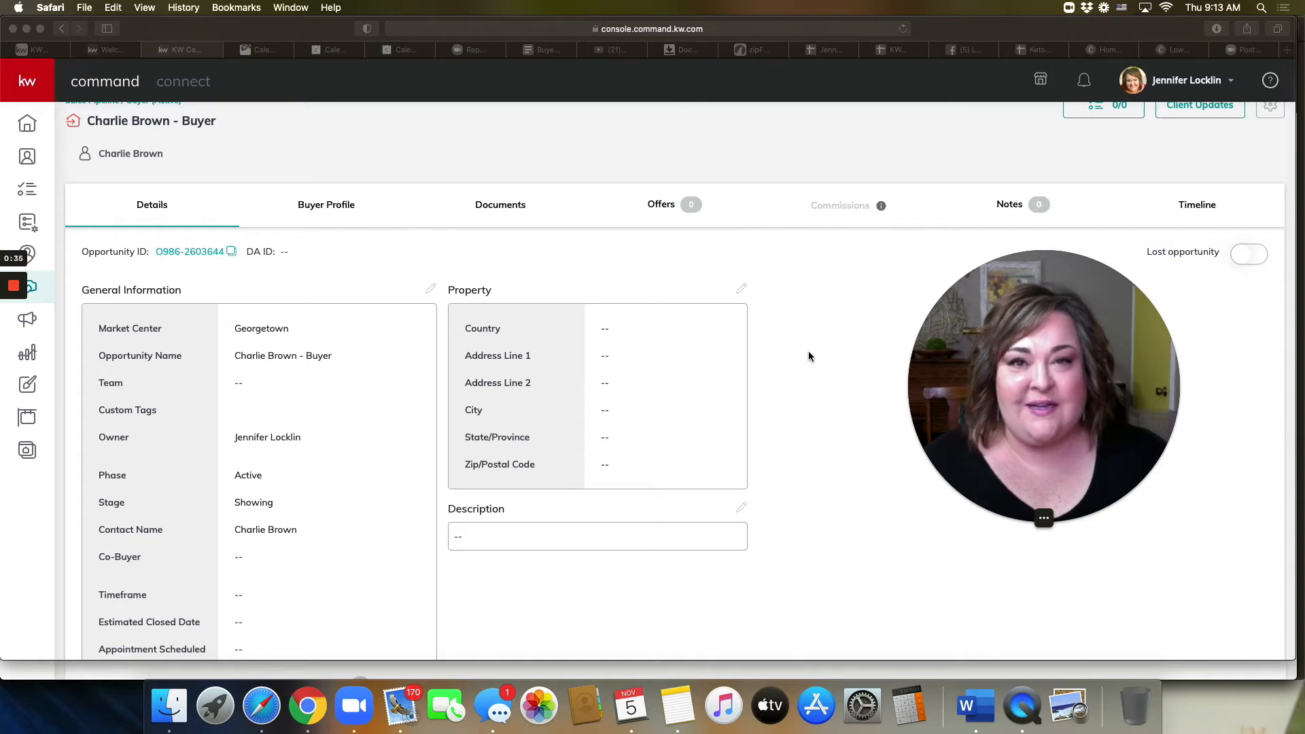
{"action": "scroll", "coordinate": [809, 351], "scroll_direction": "down", "scroll_amount": 1}
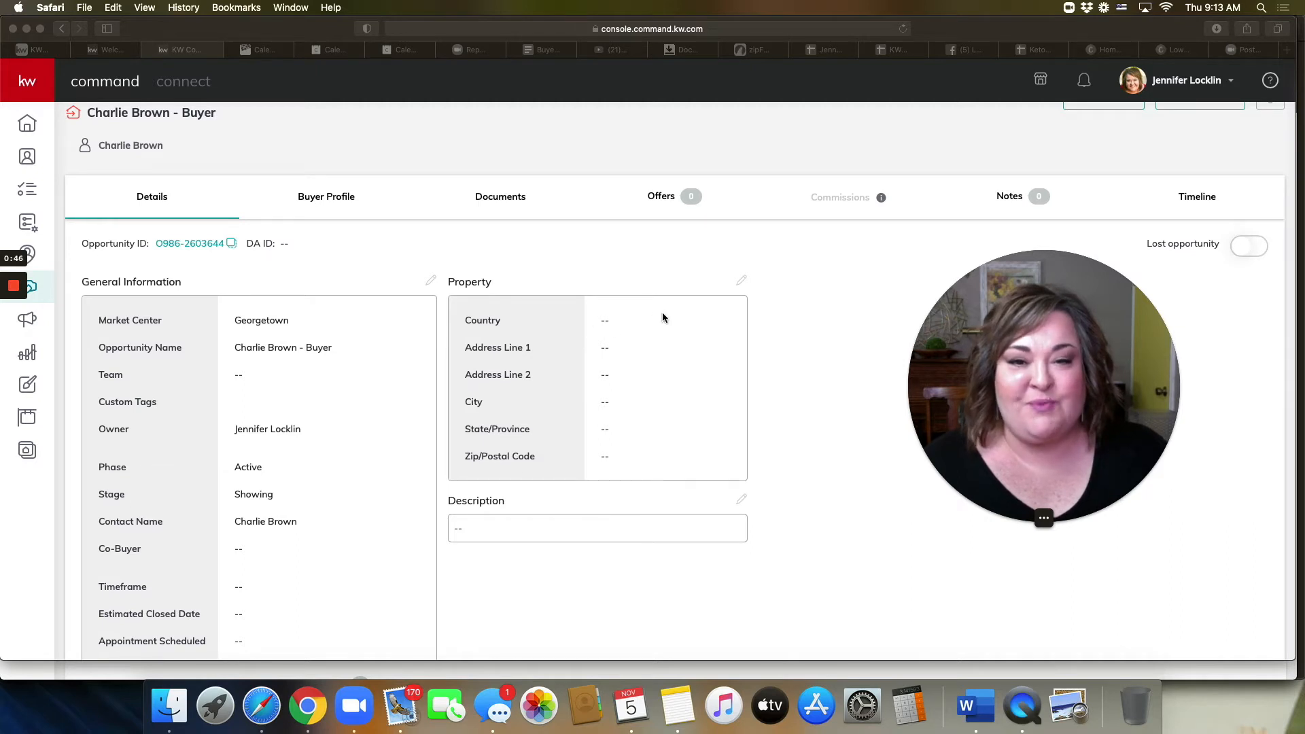
{"action": "left_click", "coordinate": [741, 280]}
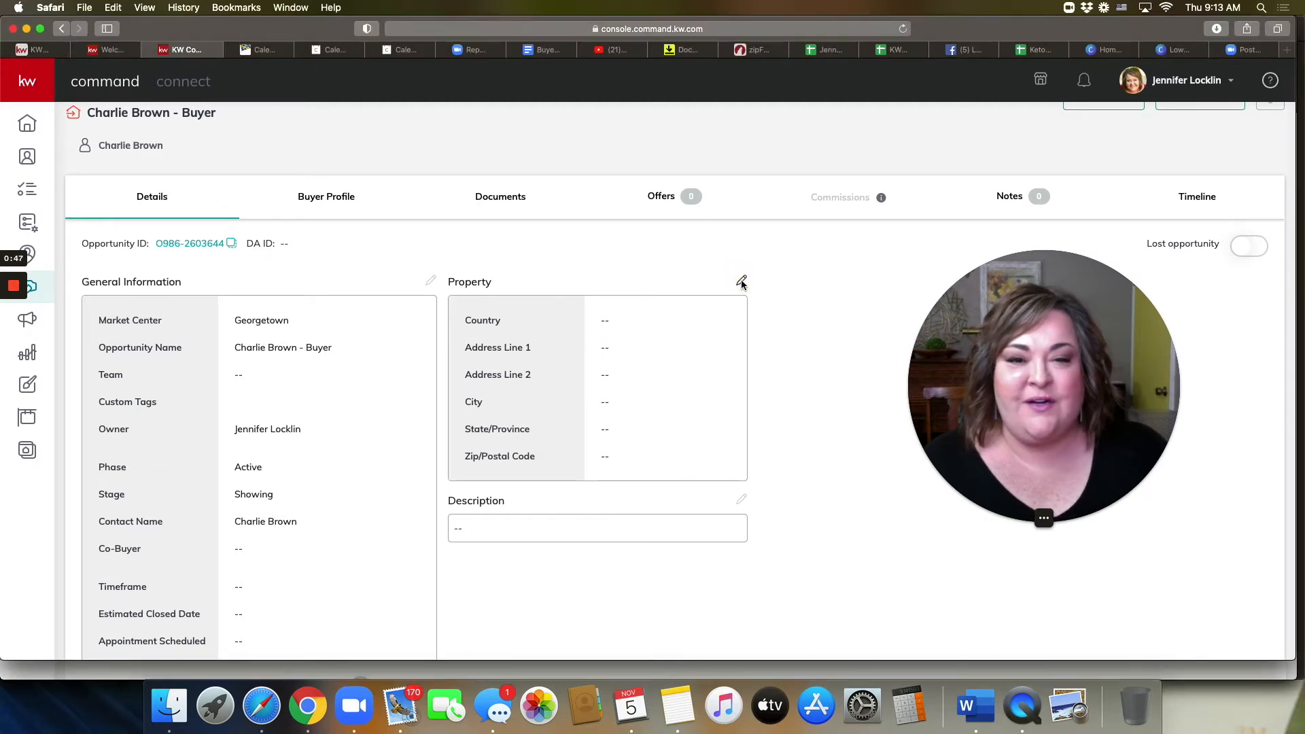
{"action": "left_click", "coordinate": [741, 280]}
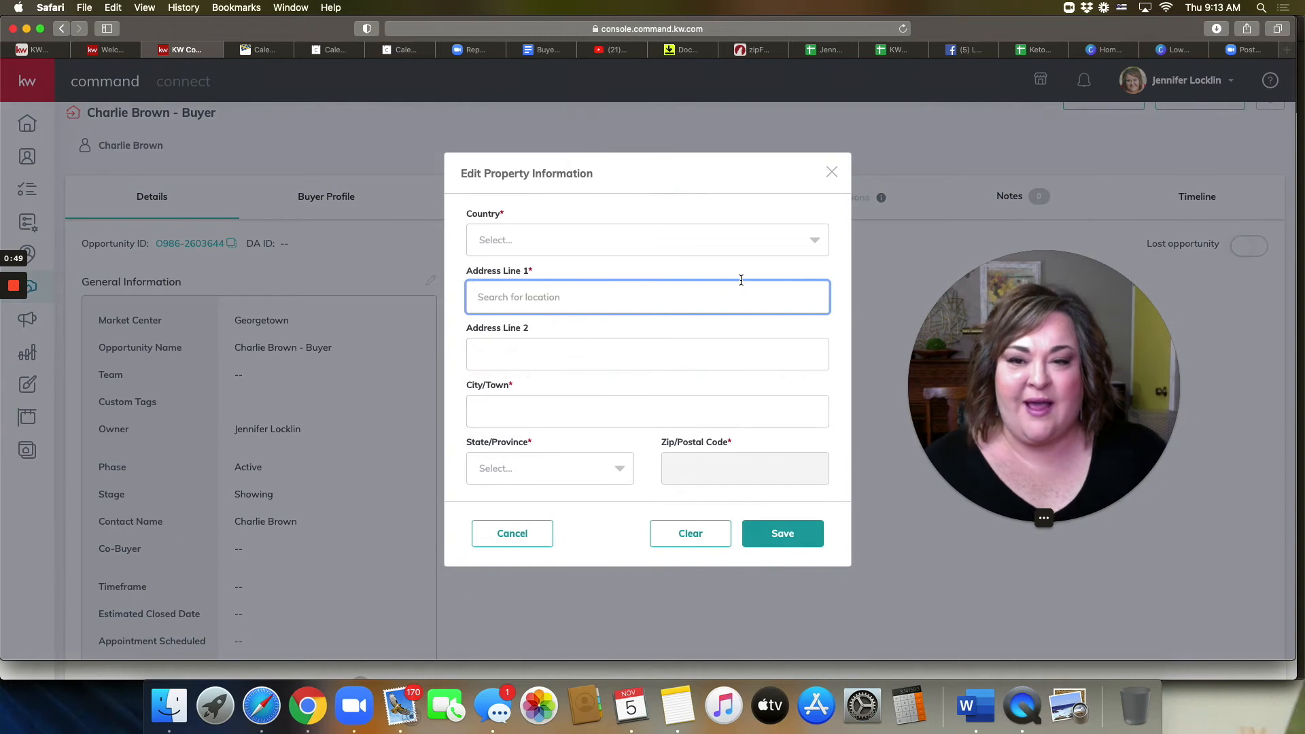
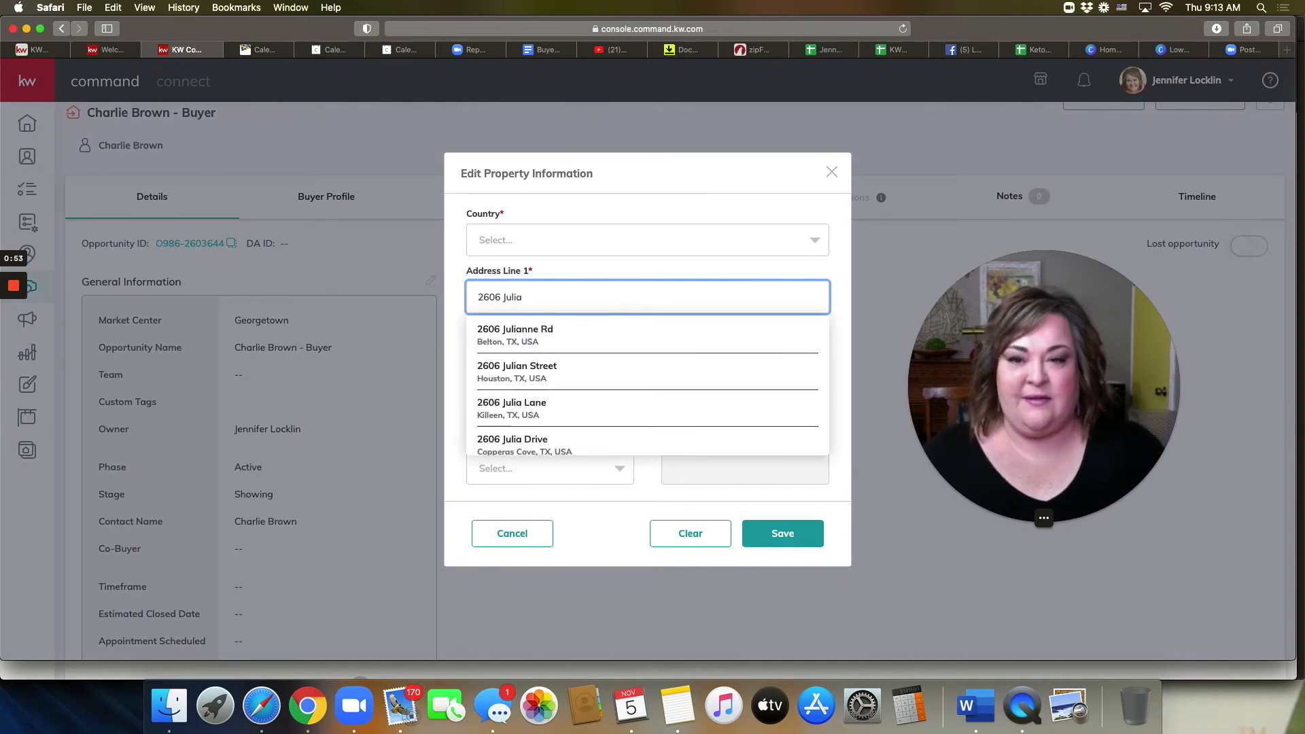
{"action": "left_click", "coordinate": [602, 333]}
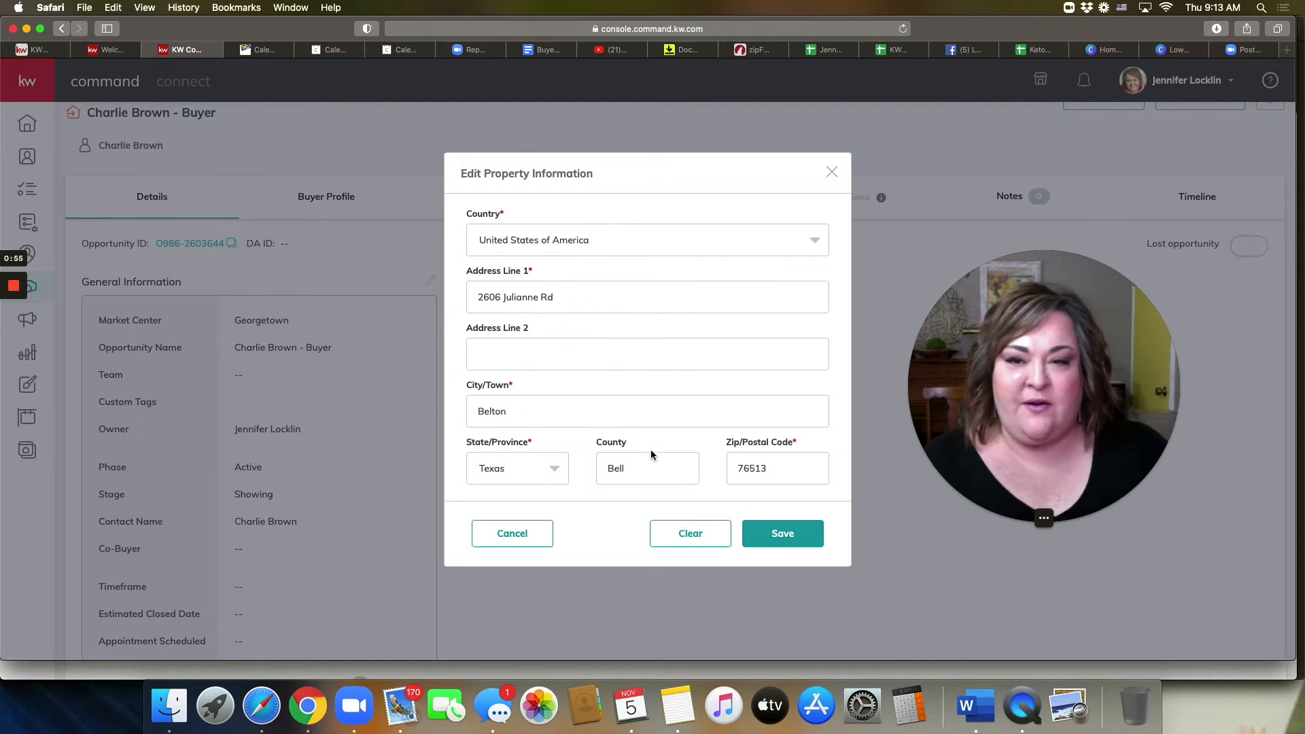
{"action": "left_click", "coordinate": [784, 537]}
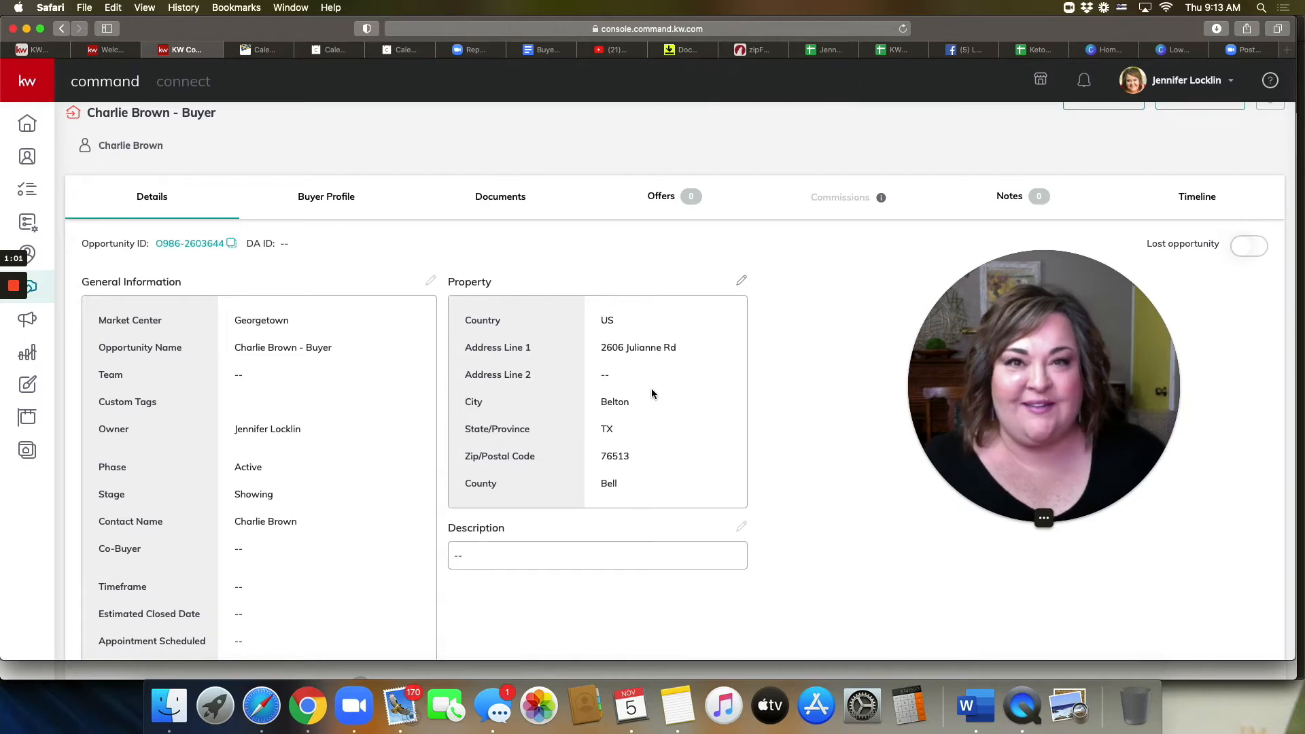
{"action": "left_click", "coordinate": [503, 202]}
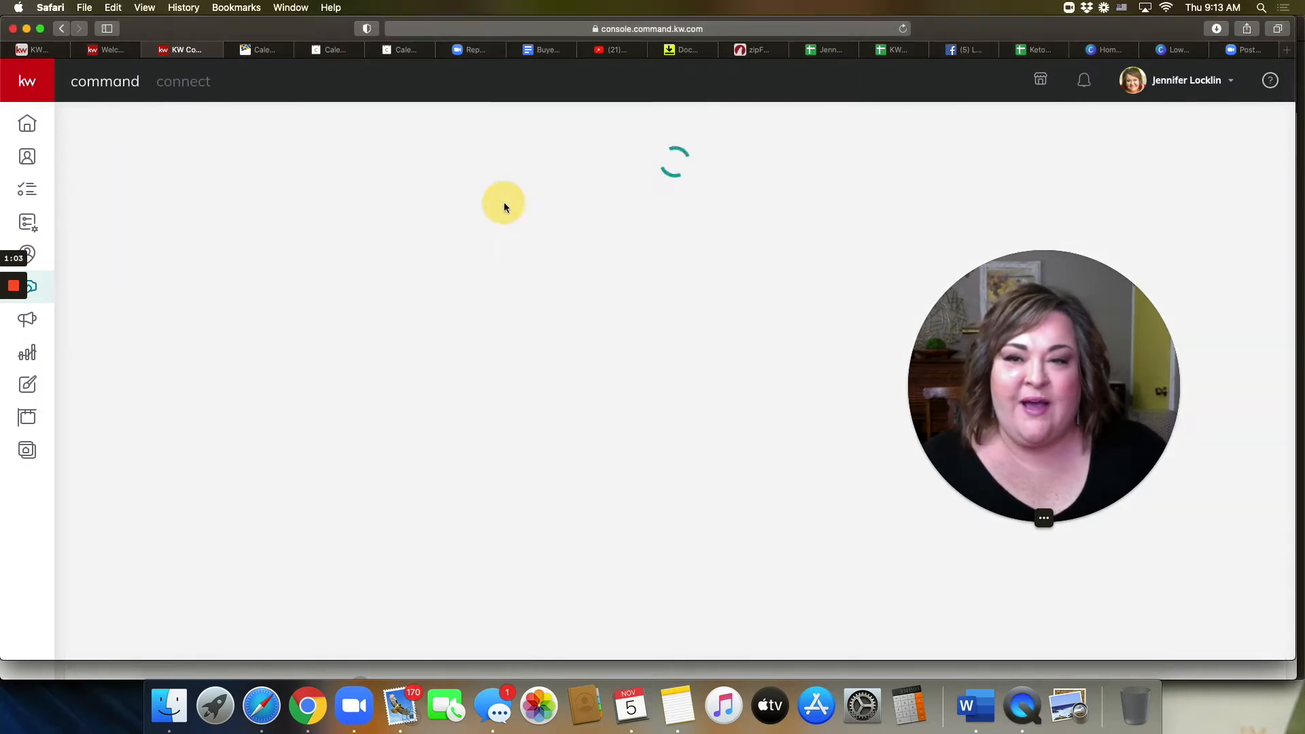
Step: Submit the Under Contract folder's documents to the market center for review
{"action": "left_click_drag", "start_coordinate": [989, 392], "coordinate": [1009, 491]}
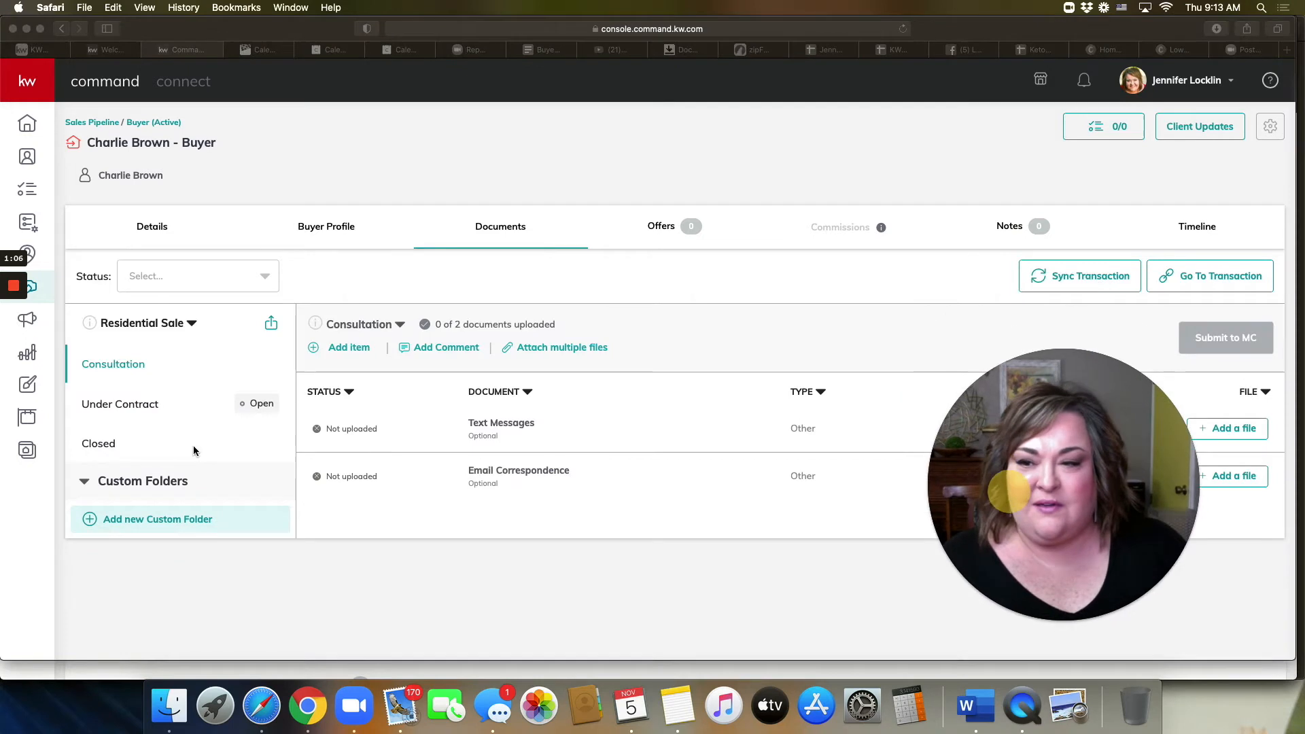
{"action": "left_click", "coordinate": [133, 411]}
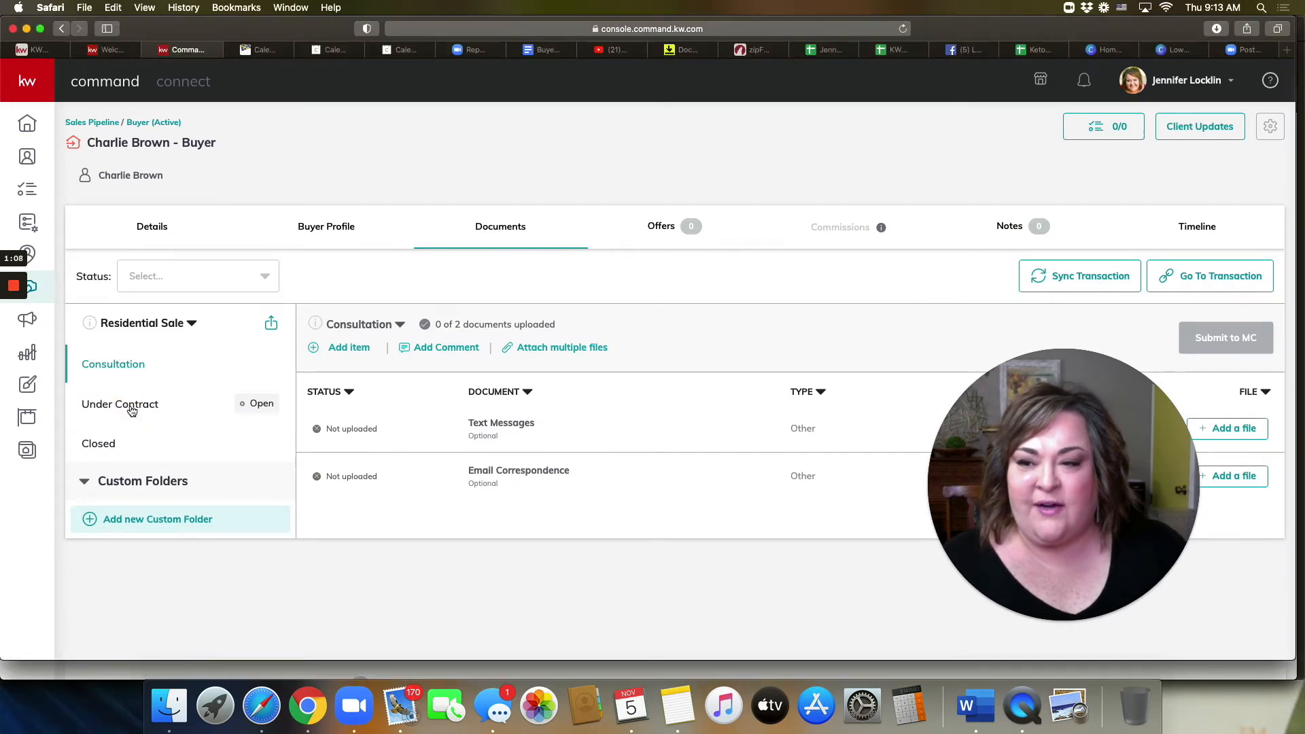
{"action": "left_click_drag", "start_coordinate": [1015, 482], "coordinate": [850, 449]}
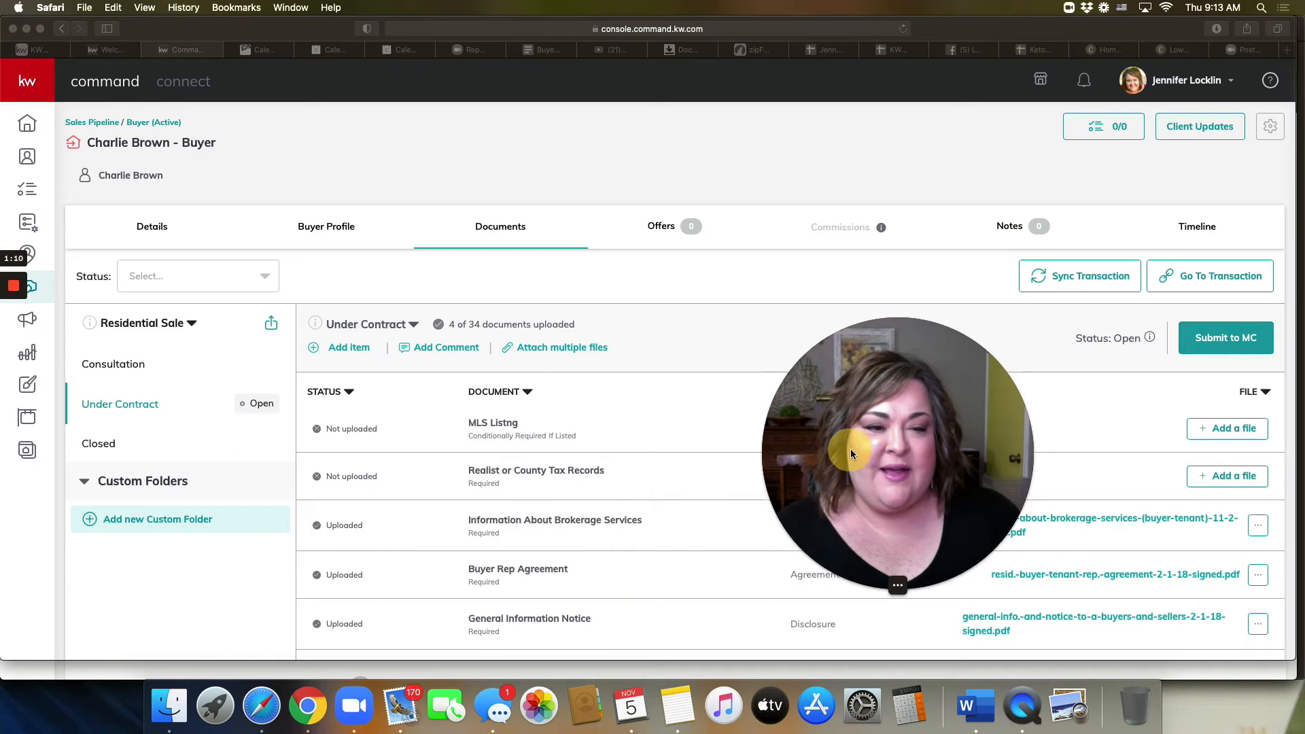
{"action": "left_click", "coordinate": [1227, 343]}
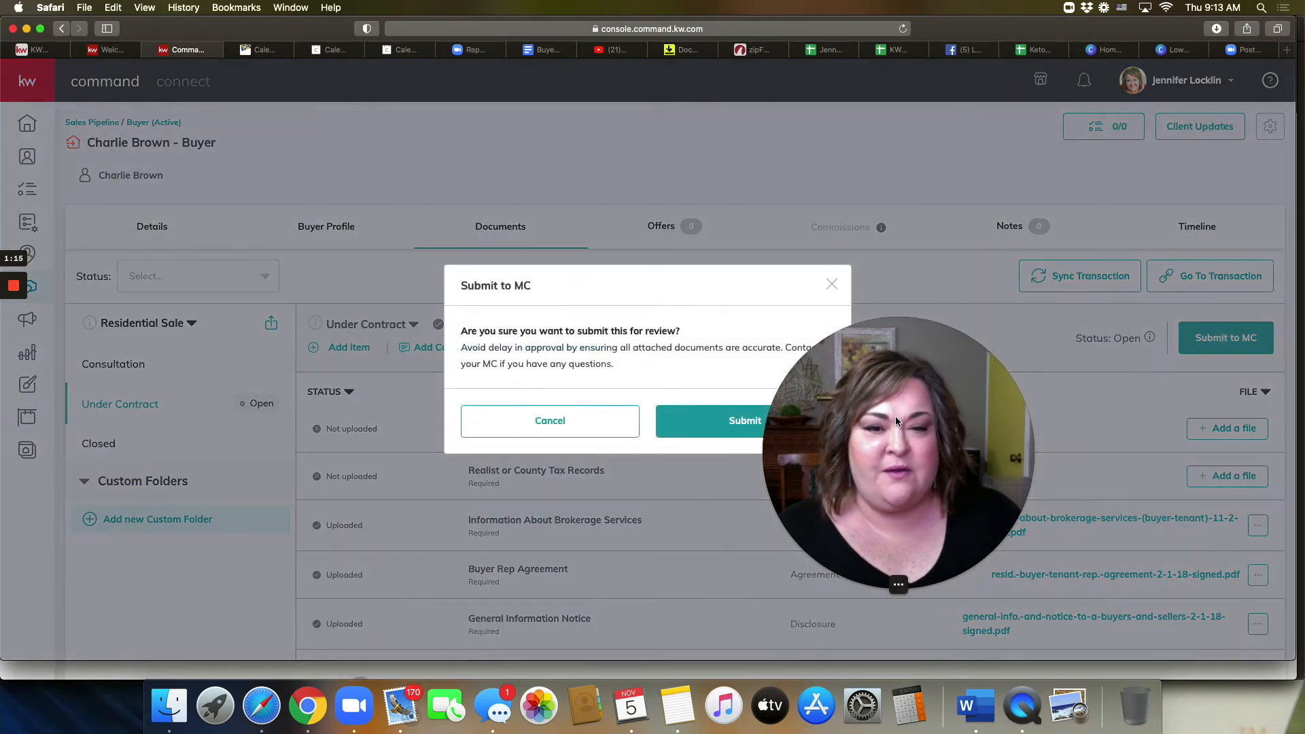
{"action": "left_click_drag", "start_coordinate": [896, 416], "coordinate": [1041, 374]}
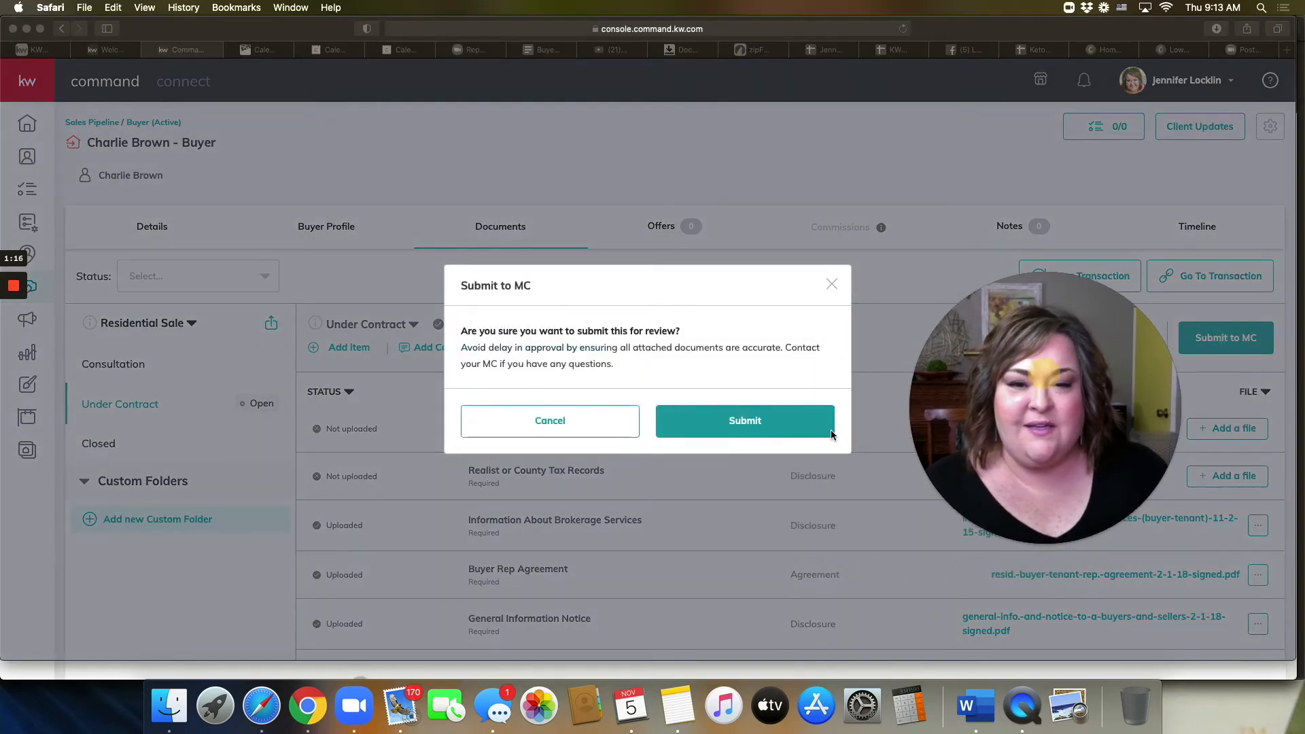
{"action": "left_click", "coordinate": [745, 421]}
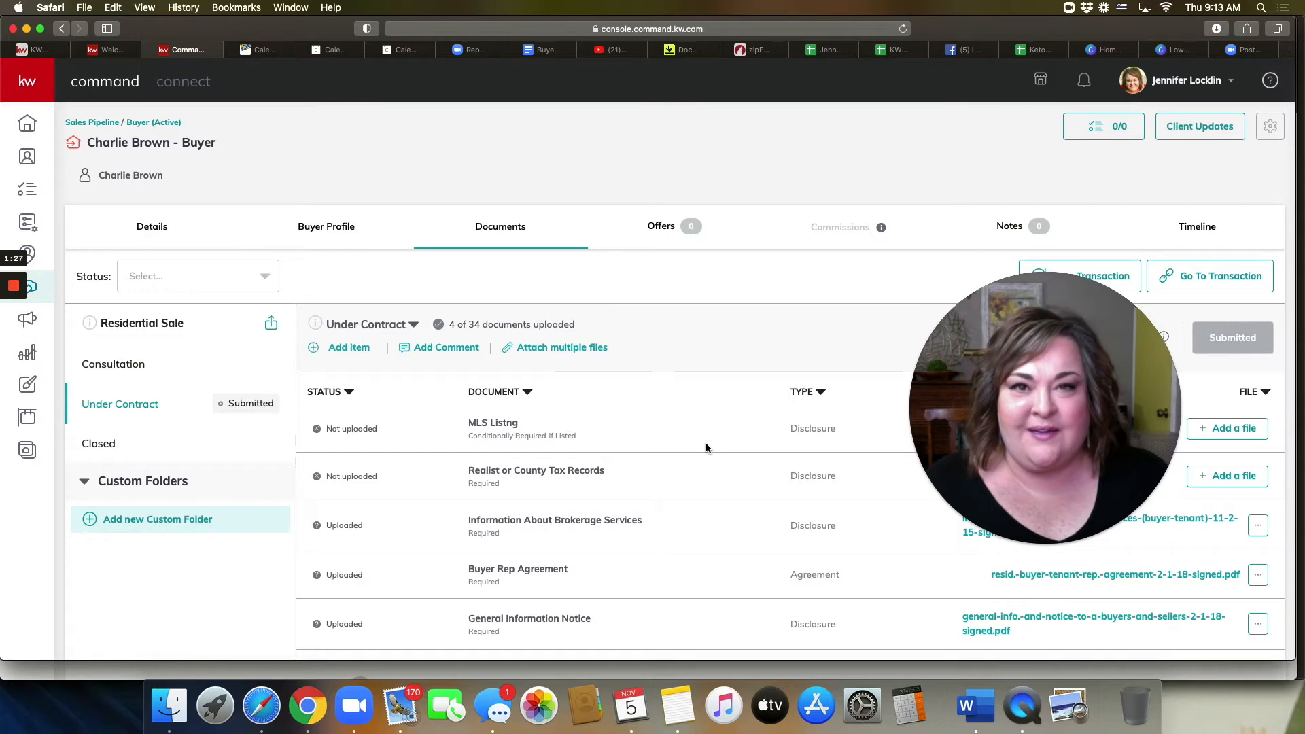
{"action": "left_click_drag", "start_coordinate": [997, 407], "coordinate": [969, 438]}
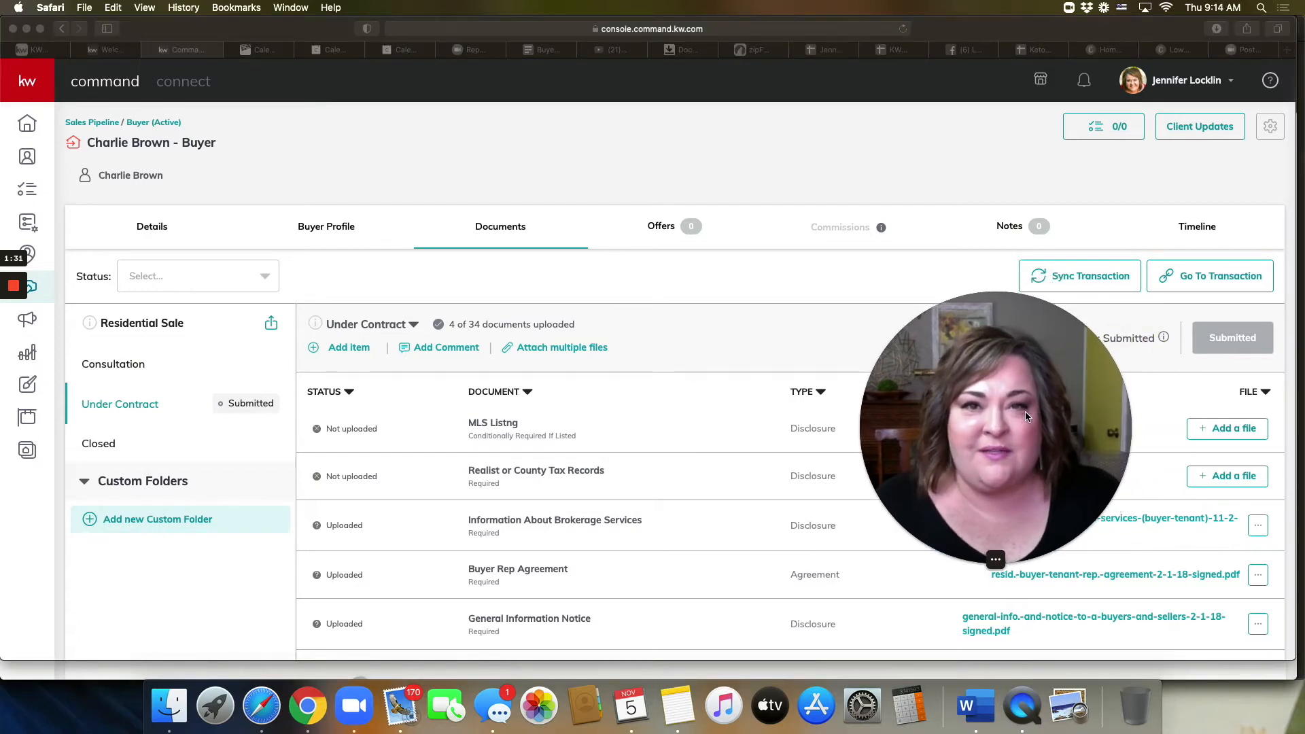
{"action": "left_click_drag", "start_coordinate": [1025, 411], "coordinate": [1040, 423]}
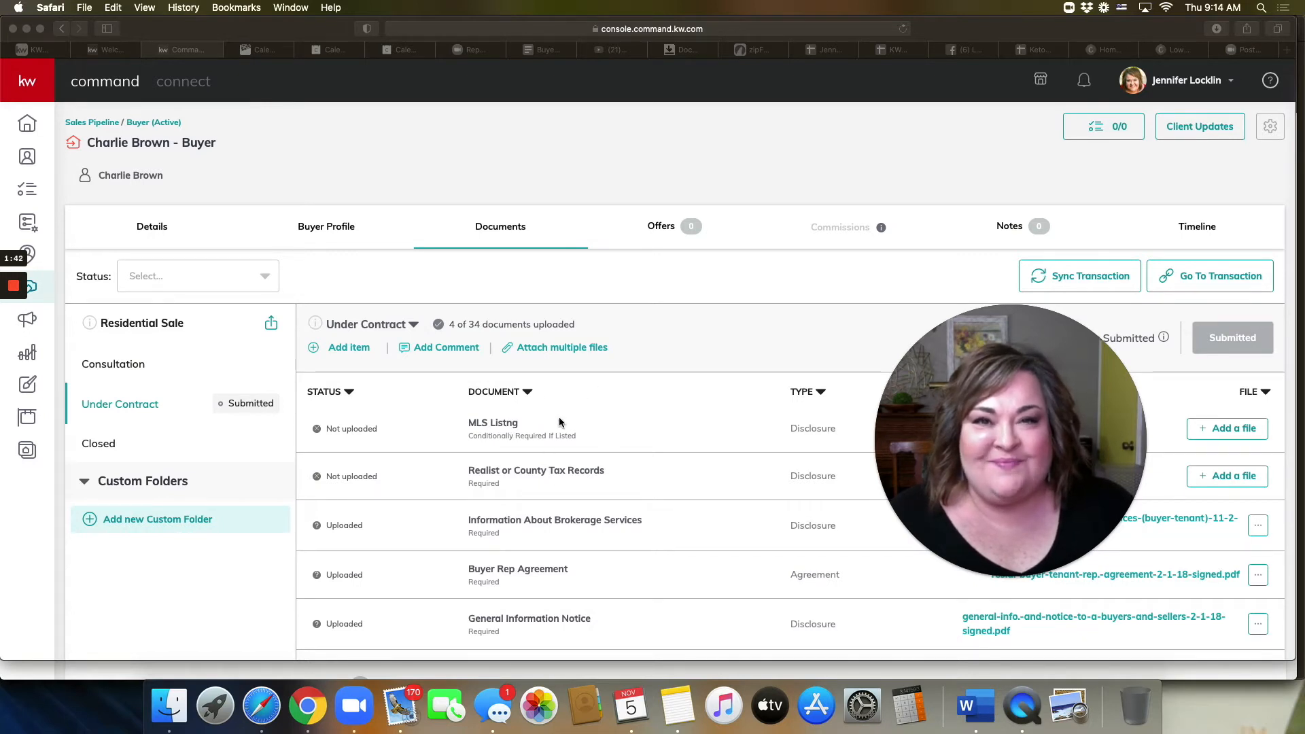
{"action": "left_click_drag", "start_coordinate": [1016, 413], "coordinate": [1020, 429]}
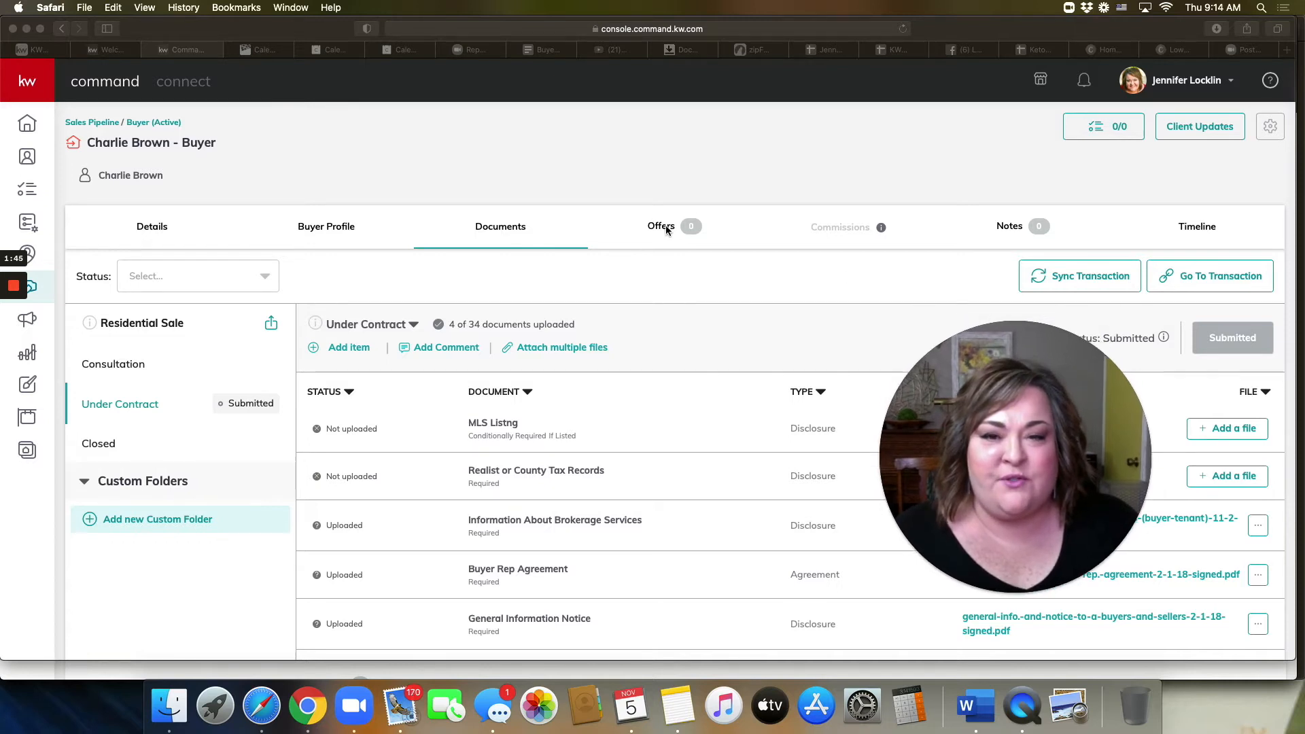
Step: On the deal's Offers tab, start adding a new offer version
{"action": "left_click", "coordinate": [667, 230]}
{"action": "left_click", "coordinate": [661, 230]}
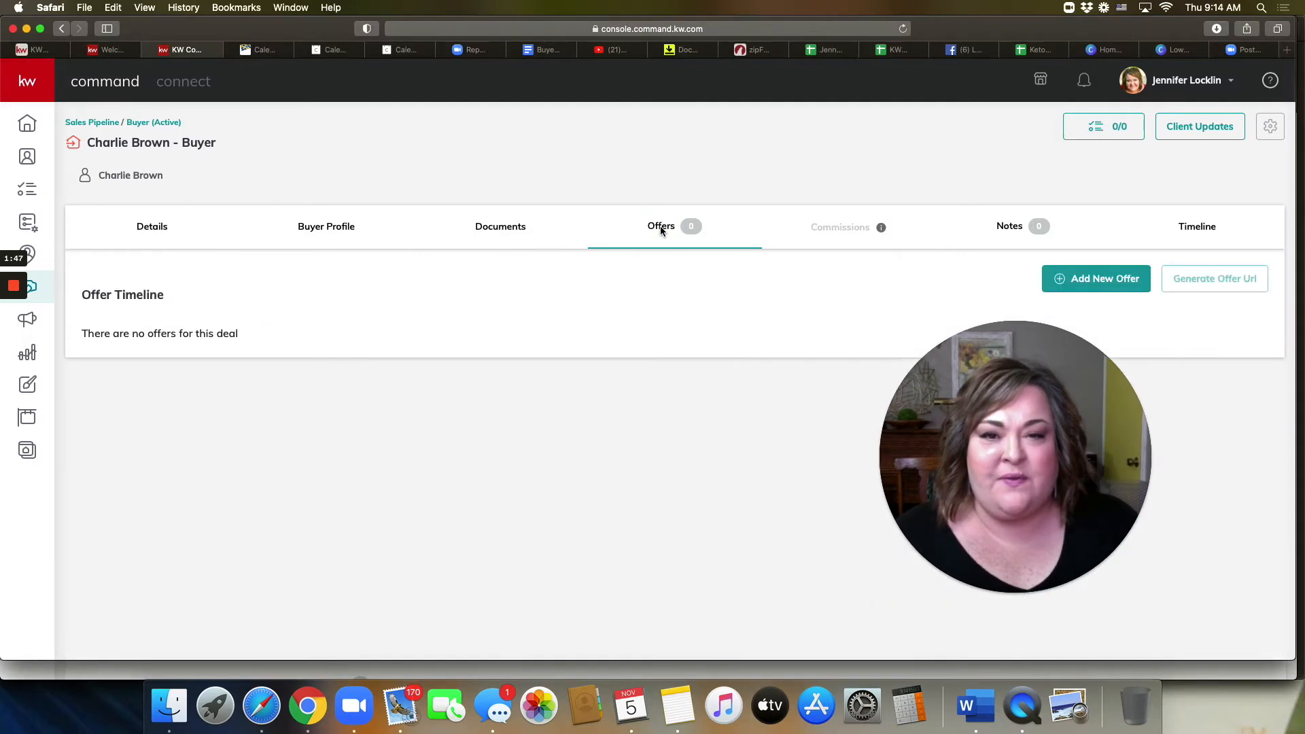
{"action": "left_click_drag", "start_coordinate": [959, 450], "coordinate": [1013, 455]}
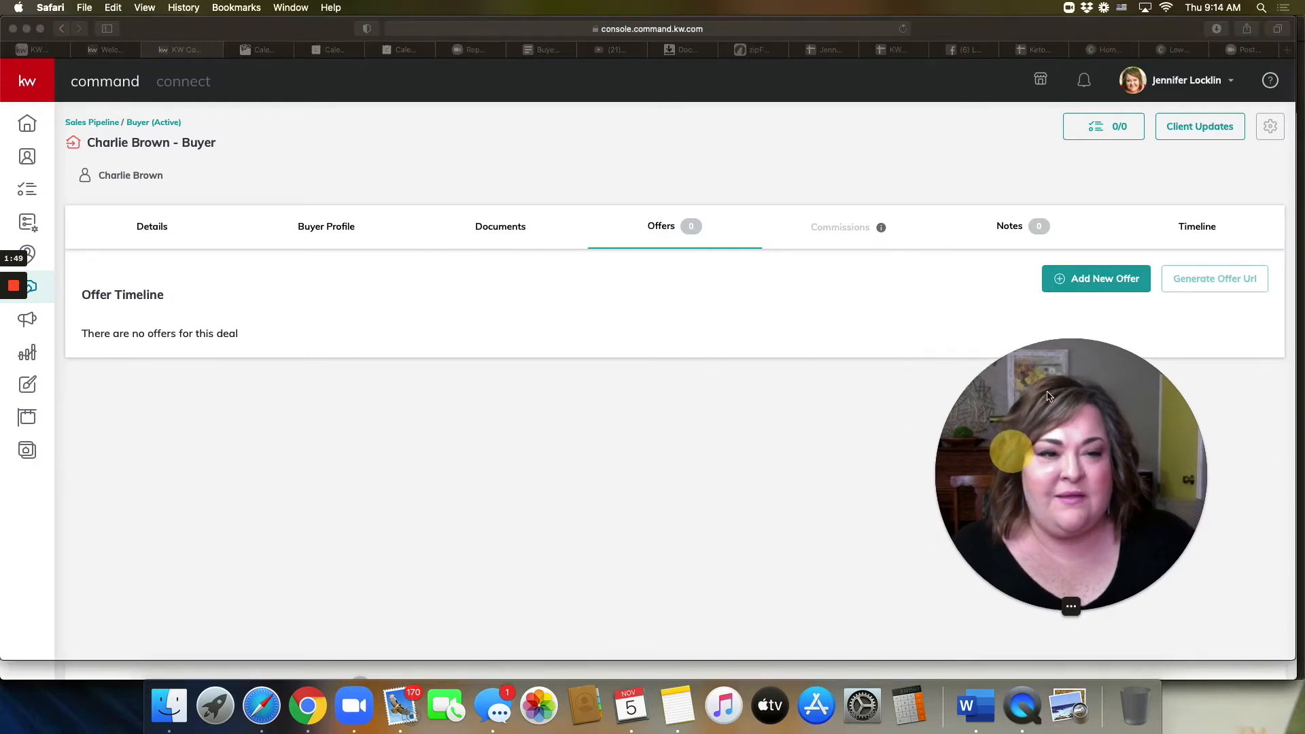
{"action": "left_click", "coordinate": [1101, 280]}
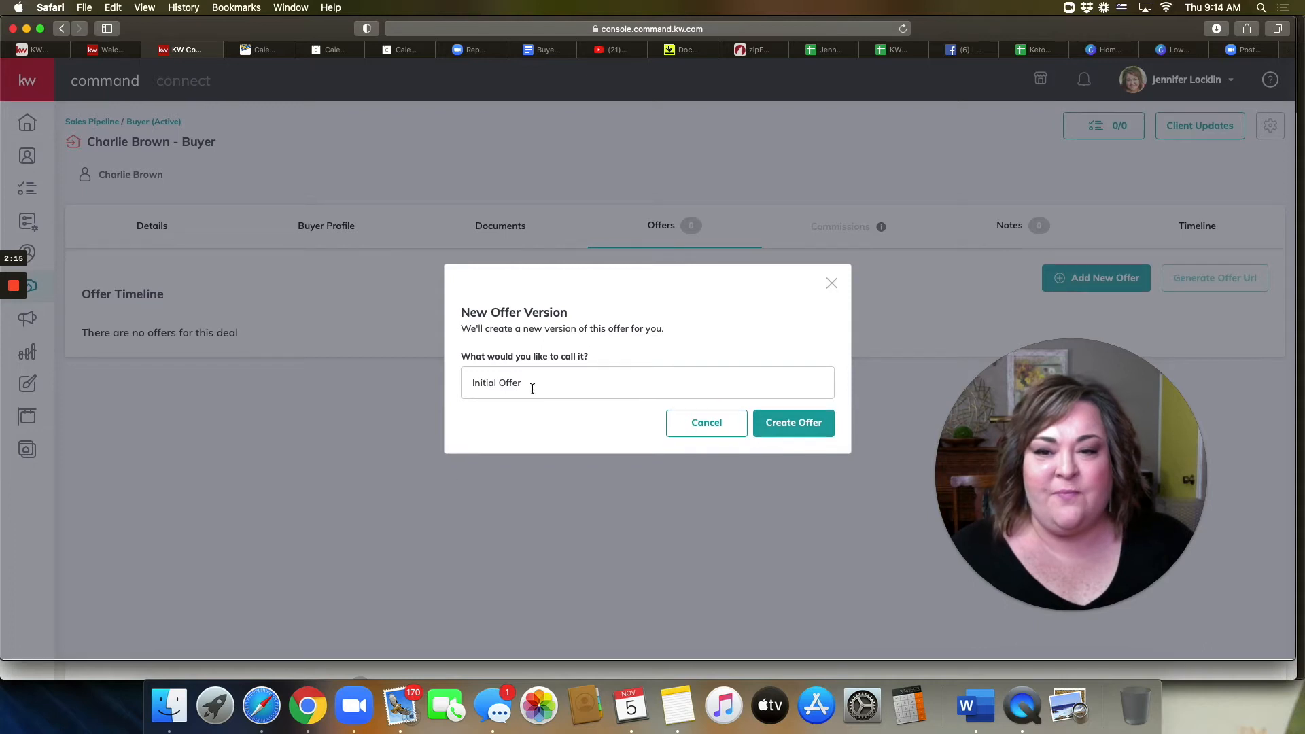
Step: Replace the default name 'Initial Offer' with 'Contract' and create the offer version
{"action": "left_click_drag", "start_coordinate": [532, 389], "coordinate": [455, 380]}
{"action": "type", "text": "Contract"}
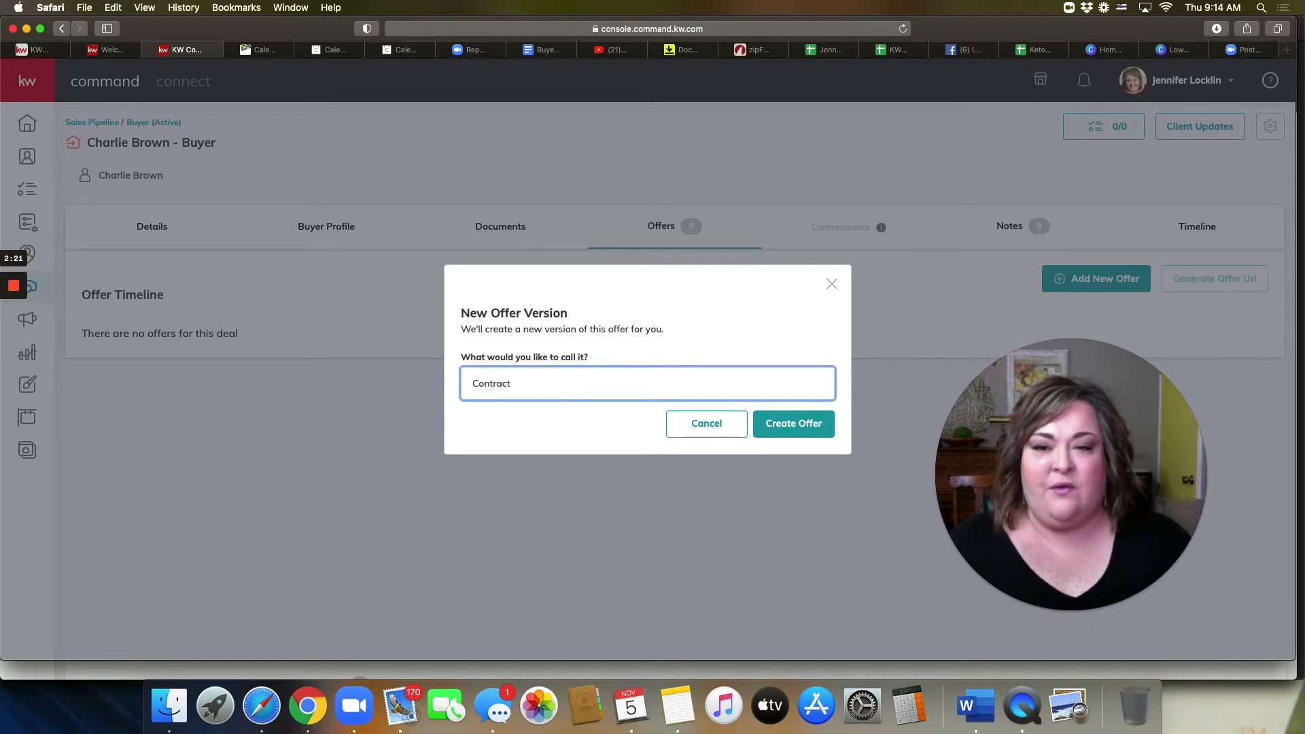
{"action": "left_click", "coordinate": [792, 430]}
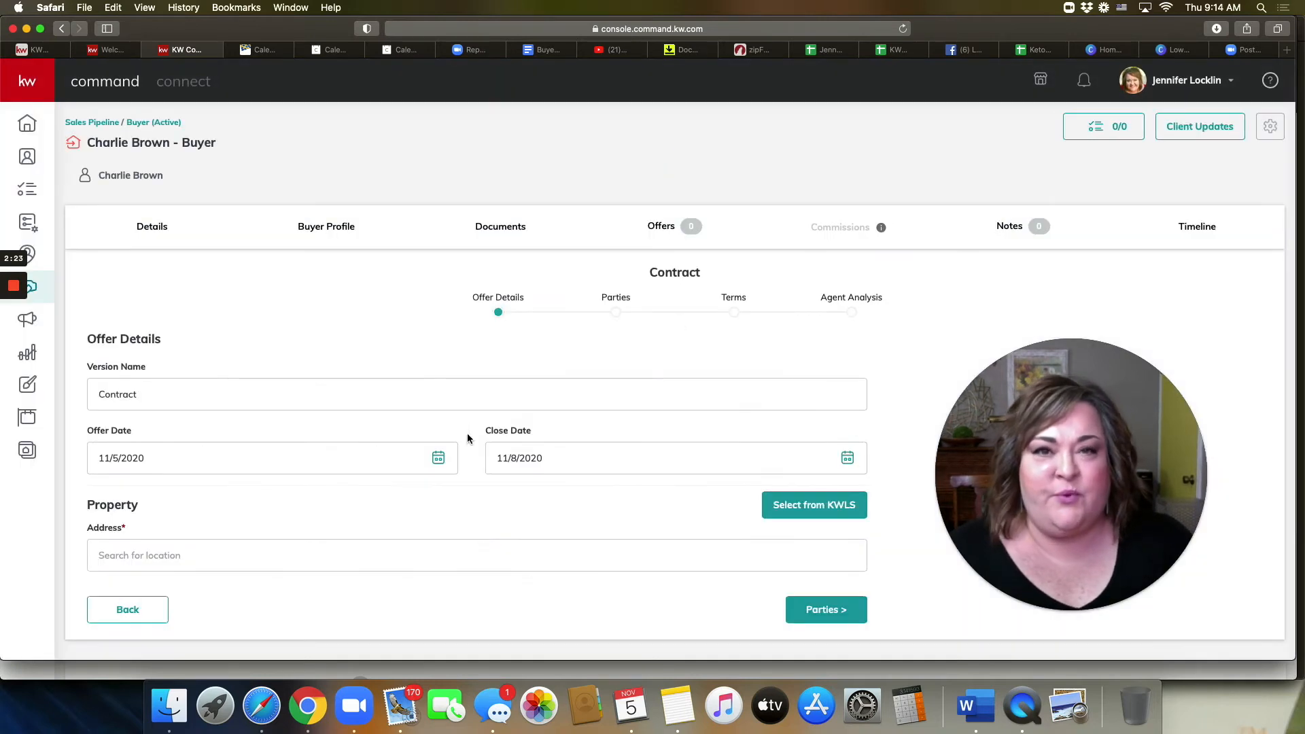
{"action": "scroll", "coordinate": [757, 416], "scroll_direction": "down", "scroll_amount": 1}
{"action": "scroll", "coordinate": [760, 420], "scroll_direction": "down", "scroll_amount": 1}
{"action": "scroll", "coordinate": [760, 420], "scroll_direction": "up", "scroll_amount": 1}
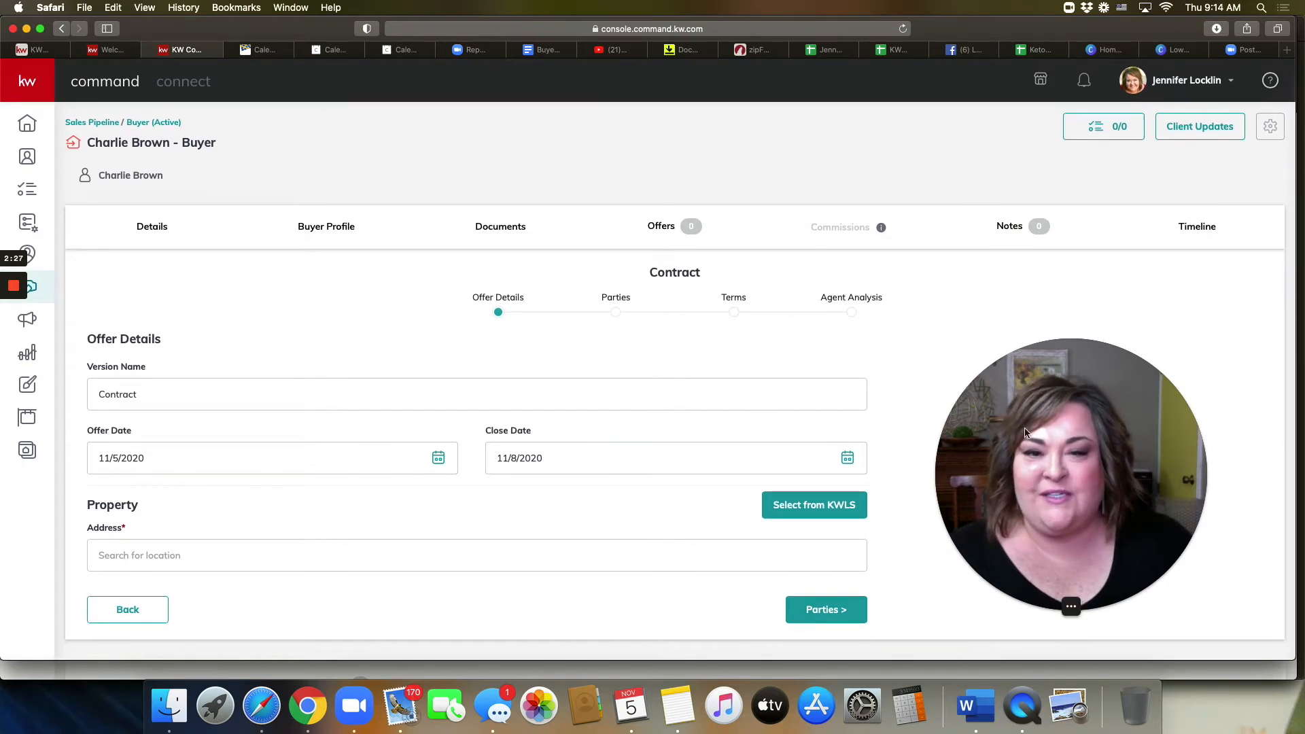
{"action": "left_click", "coordinate": [936, 372]}
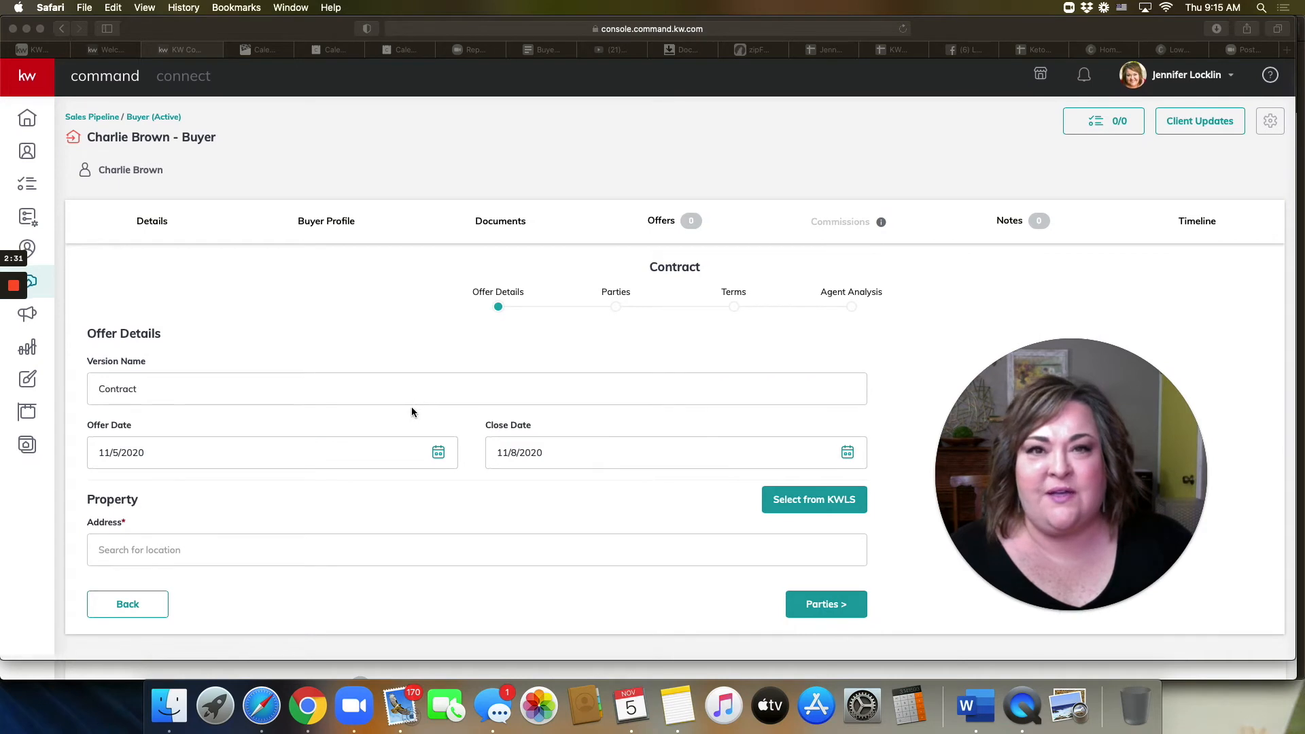
{"action": "left_click", "coordinate": [80, 431]}
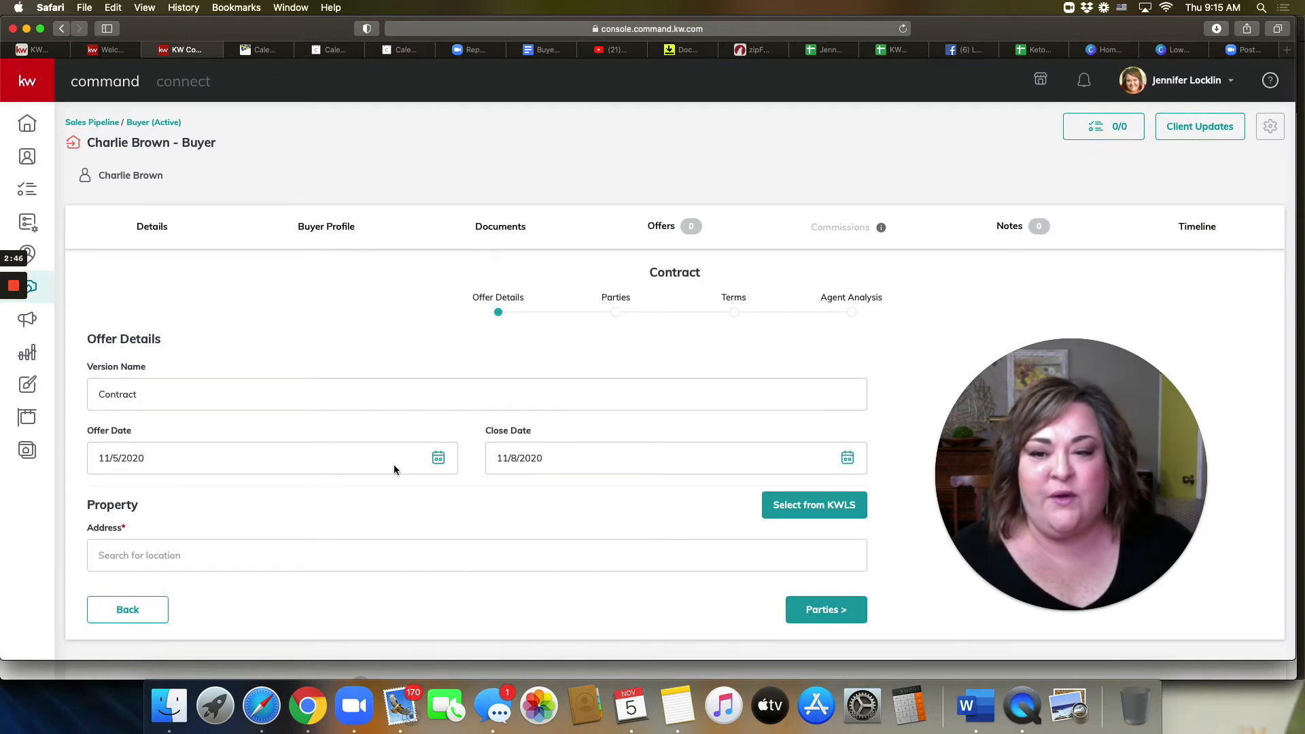
Step: Set the offer date to 10/13/2020 and the close date to 11/19/2020
{"action": "left_click", "coordinate": [436, 462]}
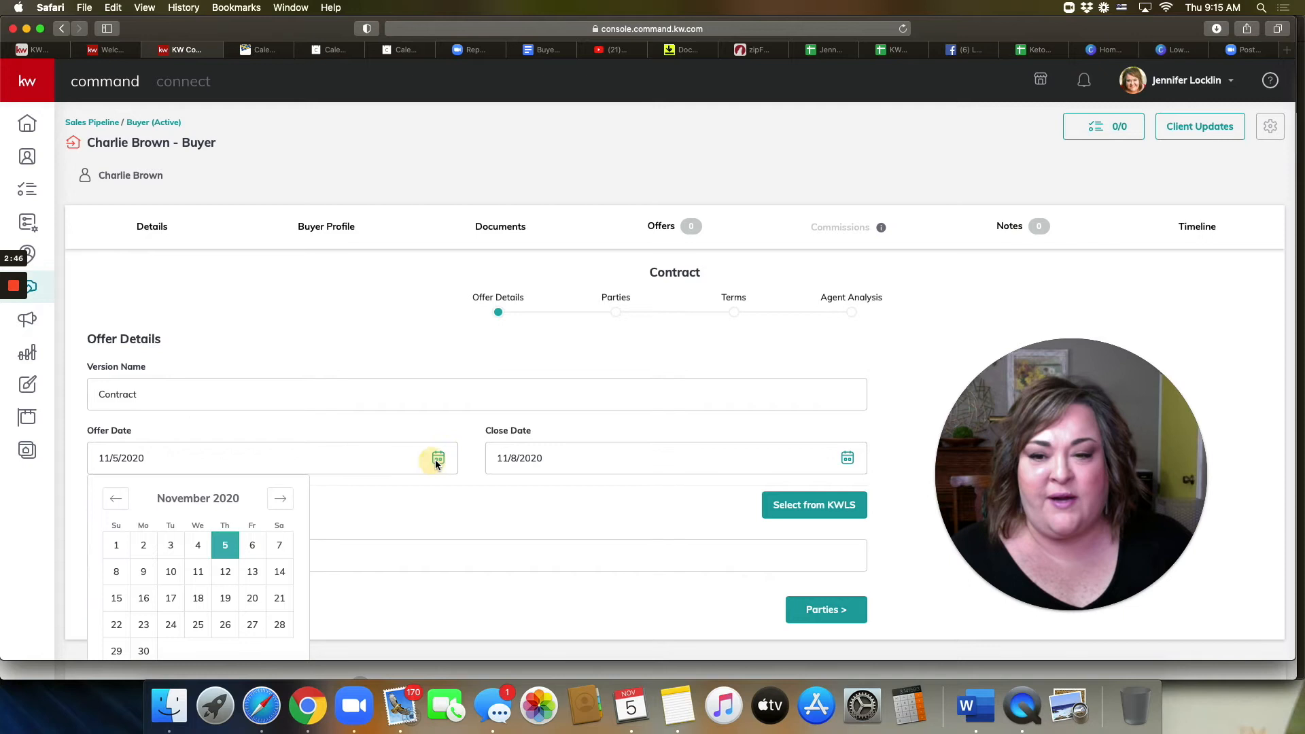
{"action": "left_click", "coordinate": [117, 507]}
{"action": "left_click", "coordinate": [171, 598]}
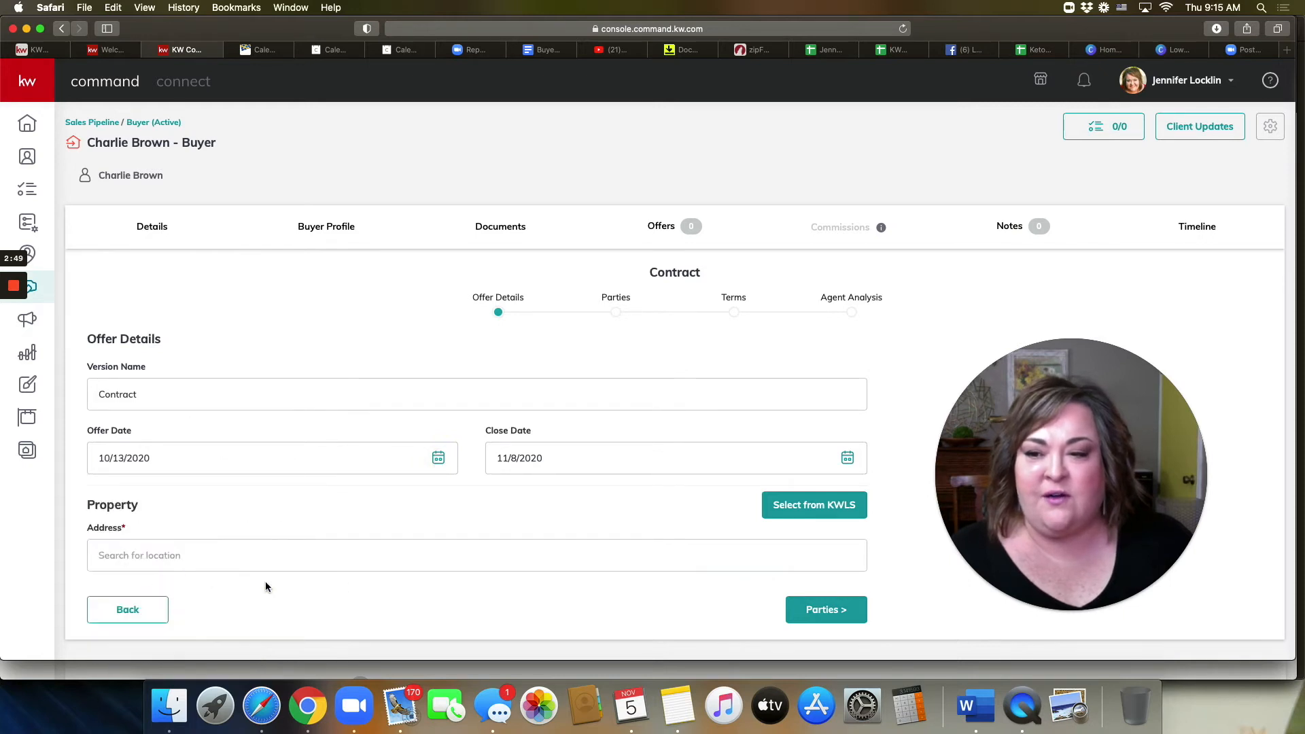
{"action": "left_click", "coordinate": [537, 457]}
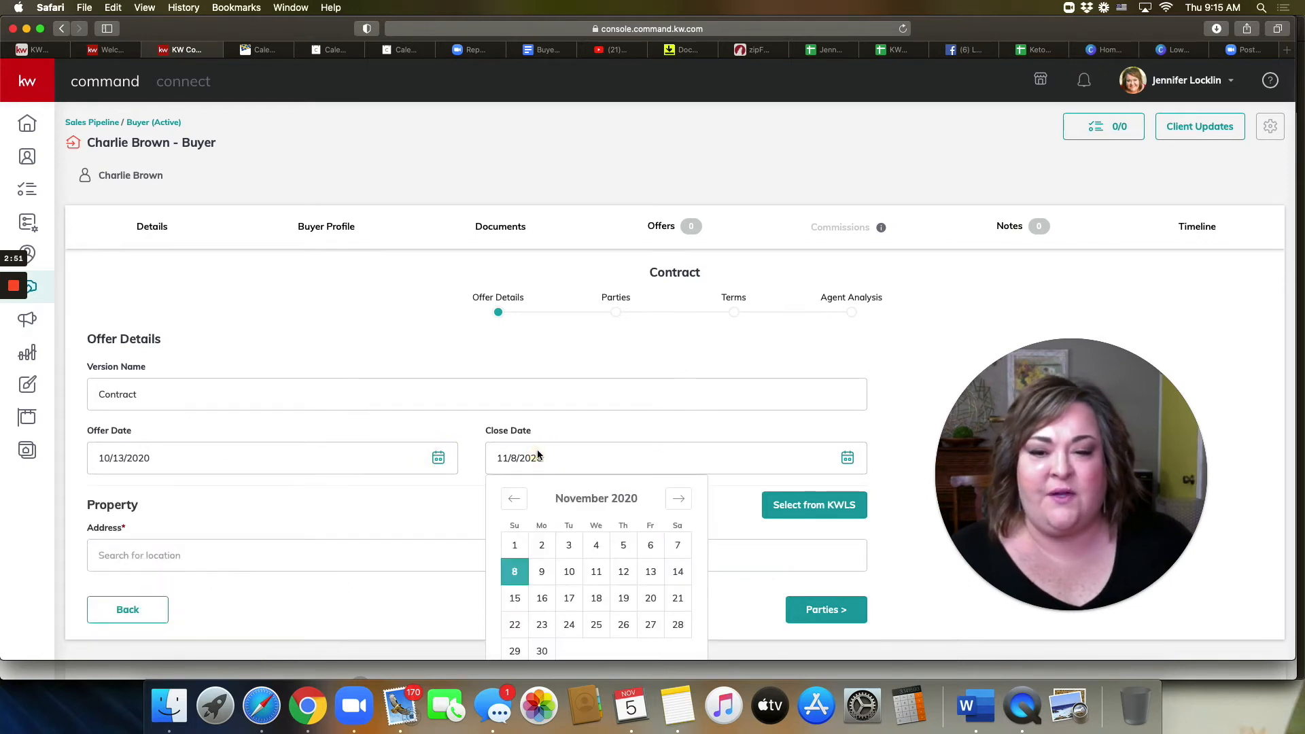
{"action": "scroll", "coordinate": [539, 457], "scroll_direction": "down", "scroll_amount": 2}
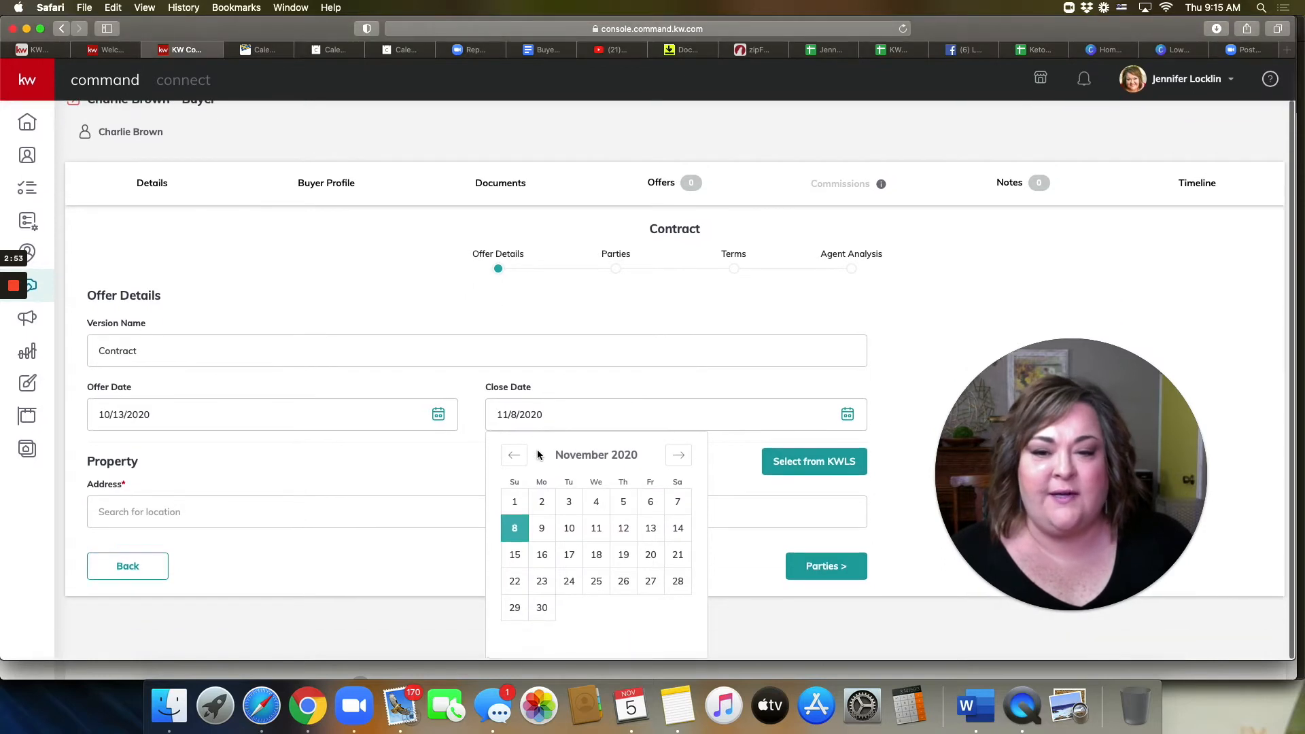
{"action": "left_click", "coordinate": [623, 557]}
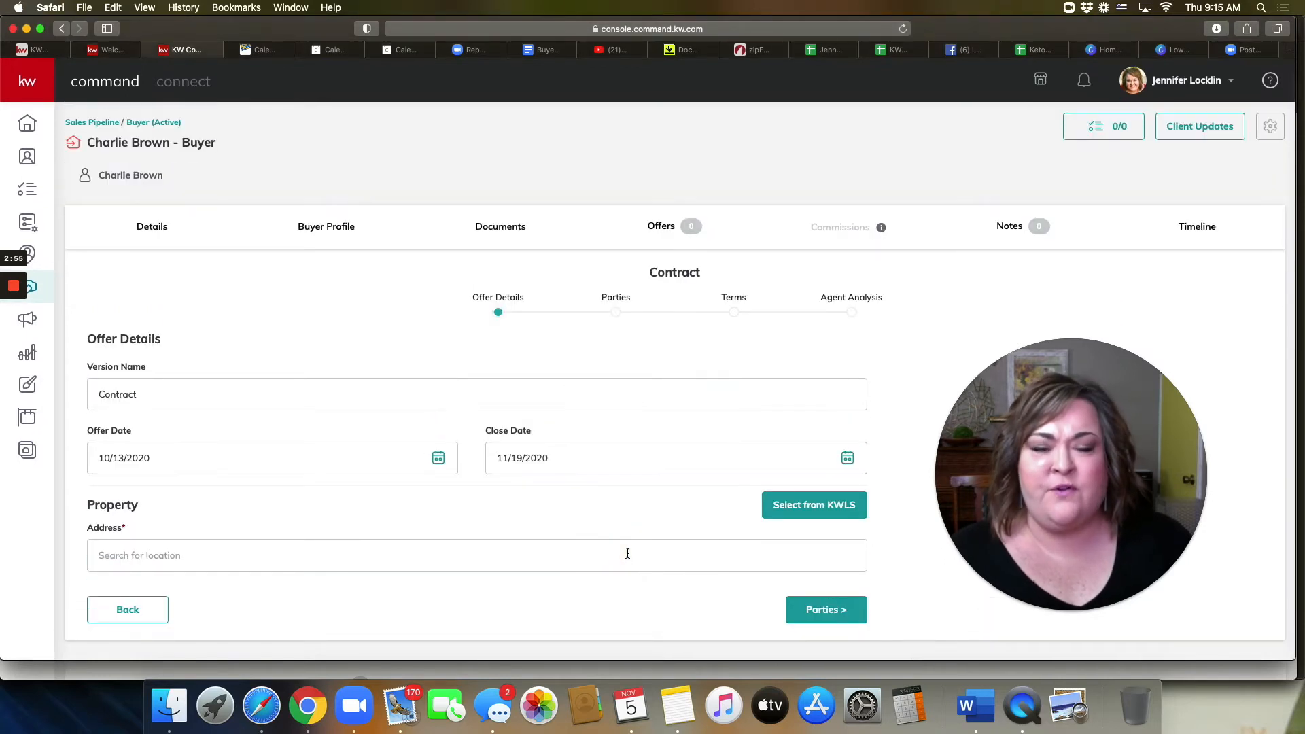
{"action": "left_click", "coordinate": [495, 560]}
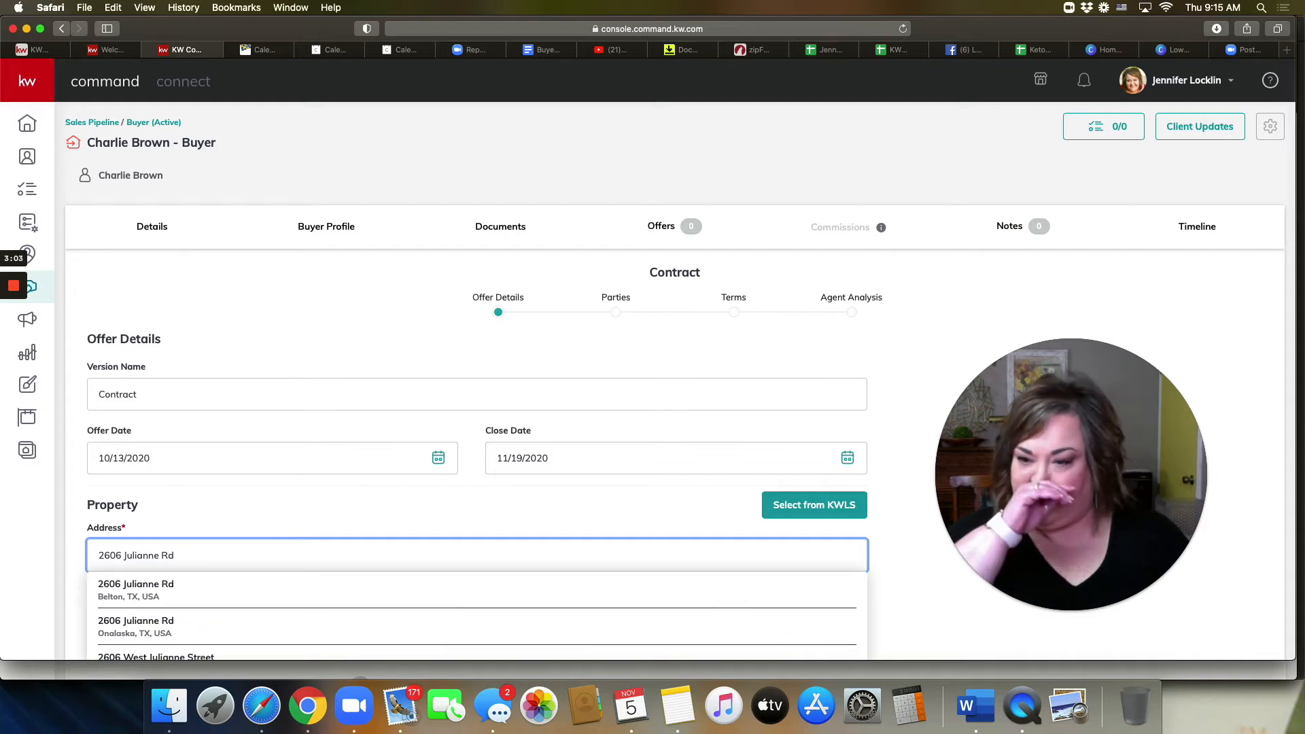
{"action": "left_click", "coordinate": [351, 594]}
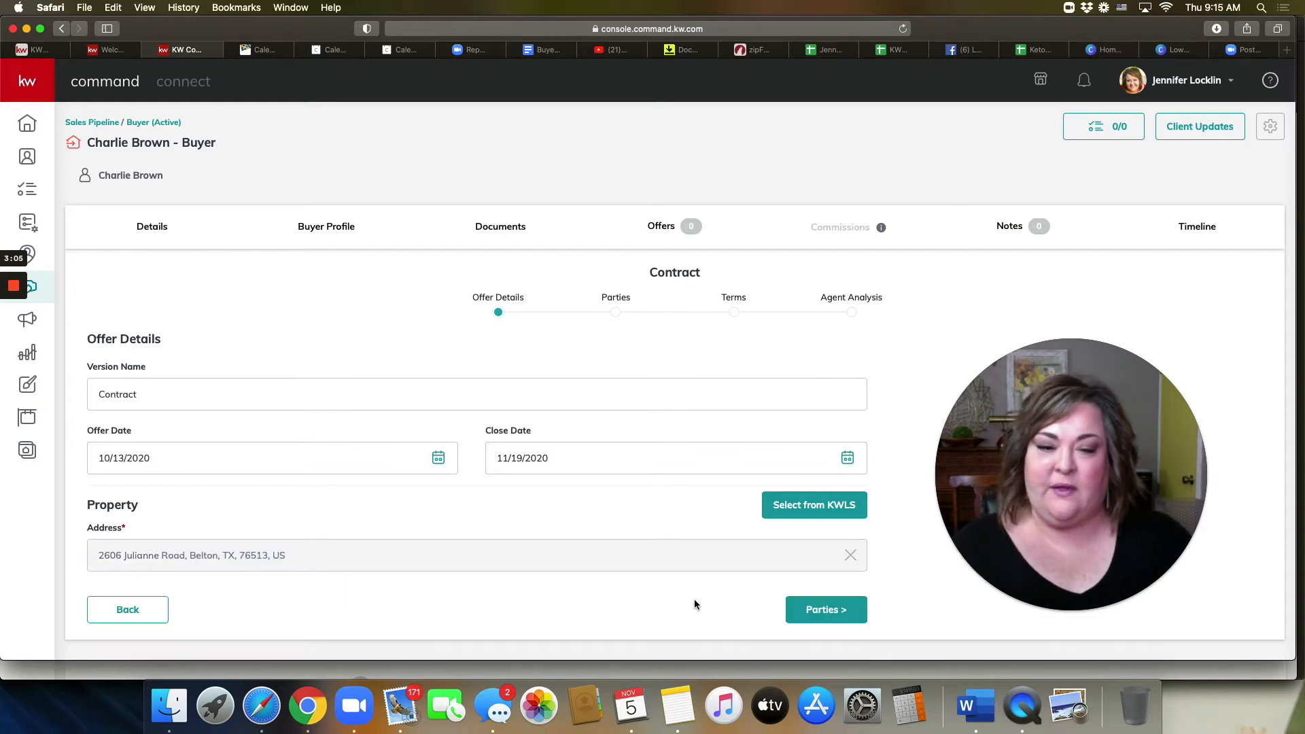
{"action": "left_click", "coordinate": [825, 608]}
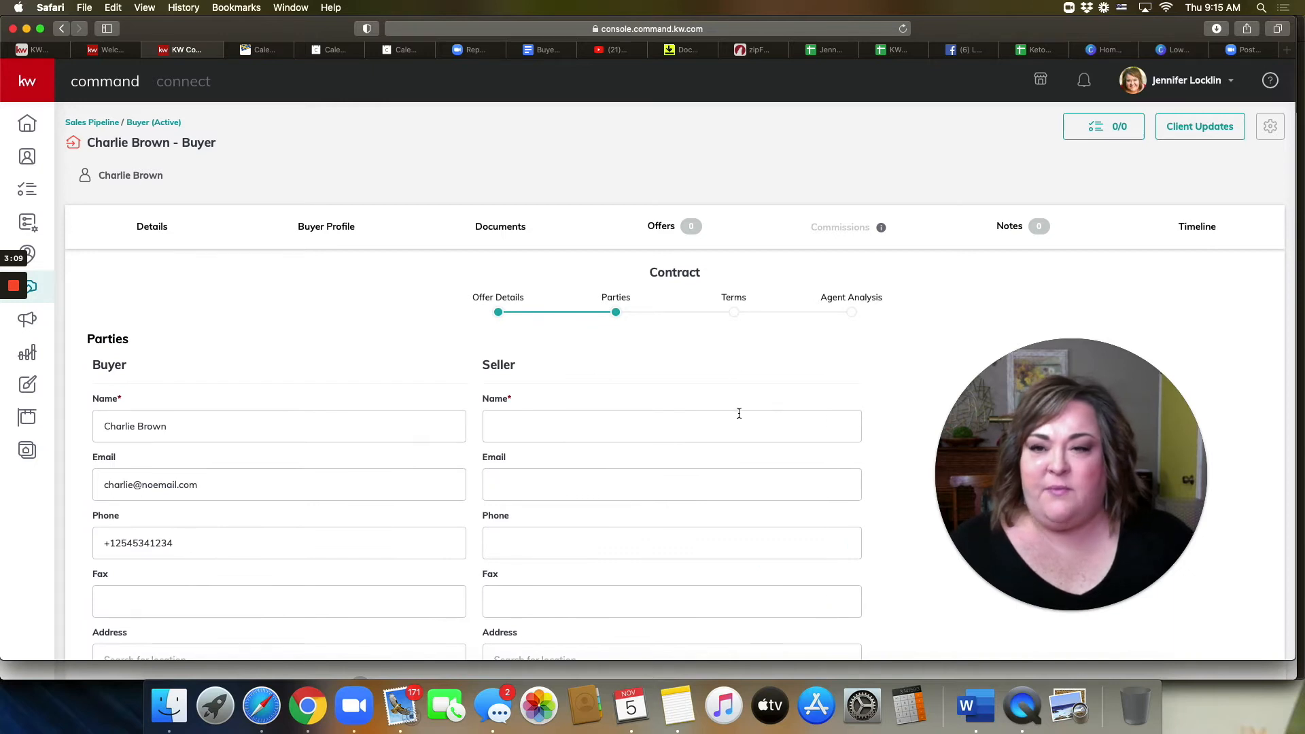
Step: Enter the seller's name and the seller's representing agent's name, then continue to Terms
{"action": "scroll", "coordinate": [739, 413], "scroll_direction": "down", "scroll_amount": 5}
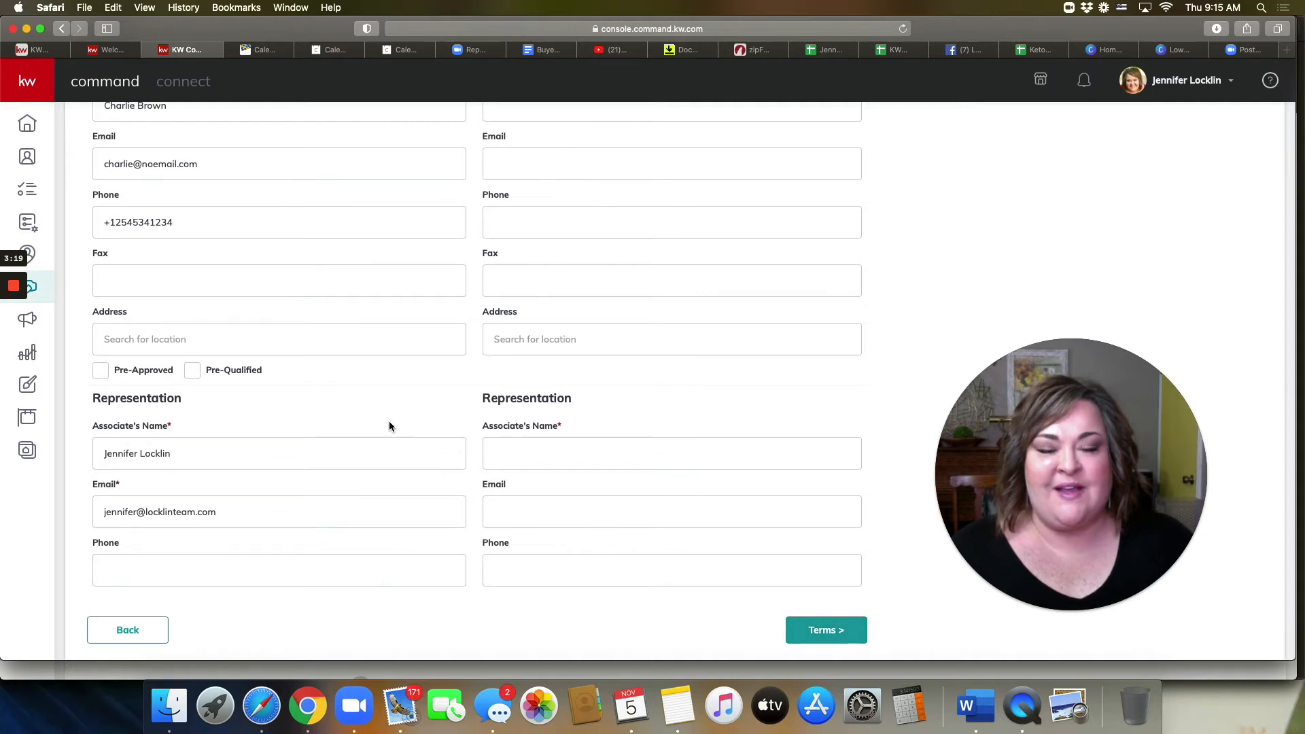
{"action": "scroll", "coordinate": [389, 423], "scroll_direction": "up", "scroll_amount": 5}
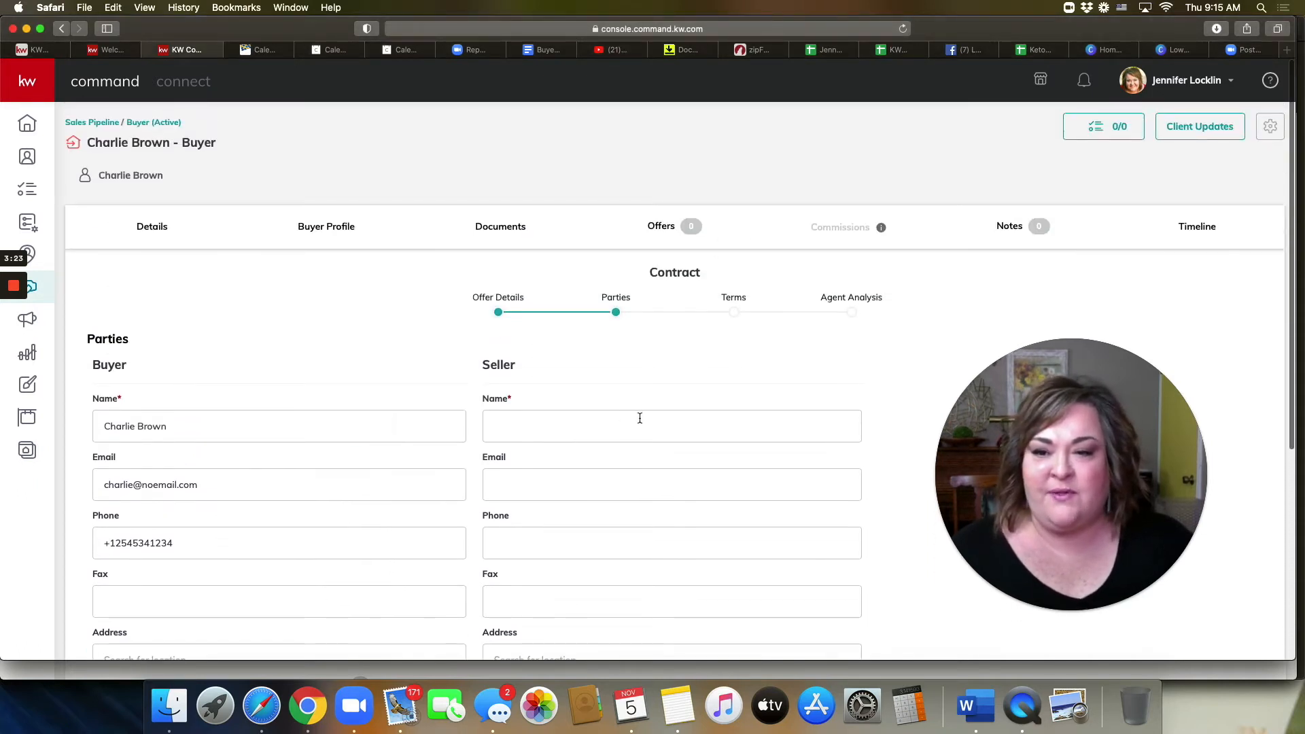
{"action": "left_click", "coordinate": [638, 427]}
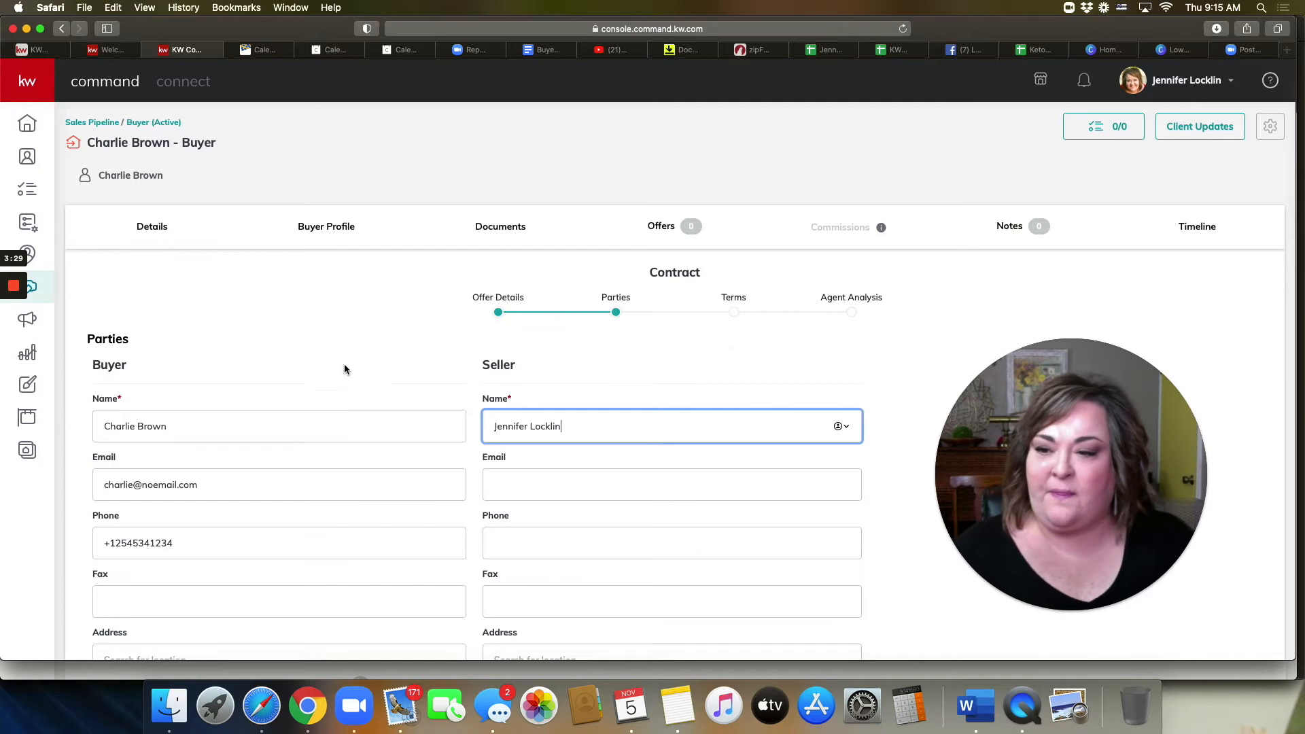
{"action": "scroll", "coordinate": [349, 410], "scroll_direction": "down", "scroll_amount": 3}
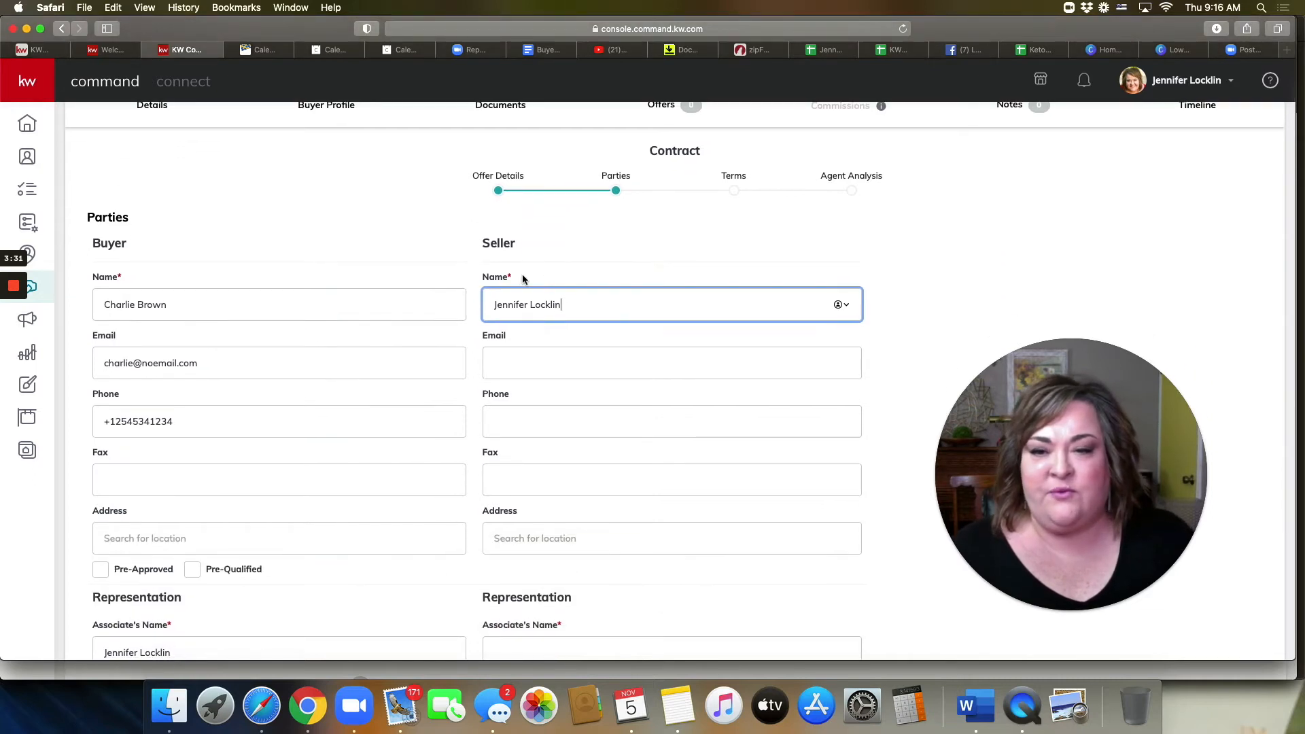
{"action": "left_click_drag", "start_coordinate": [482, 278], "coordinate": [472, 278]}
{"action": "left_click", "coordinate": [565, 272]}
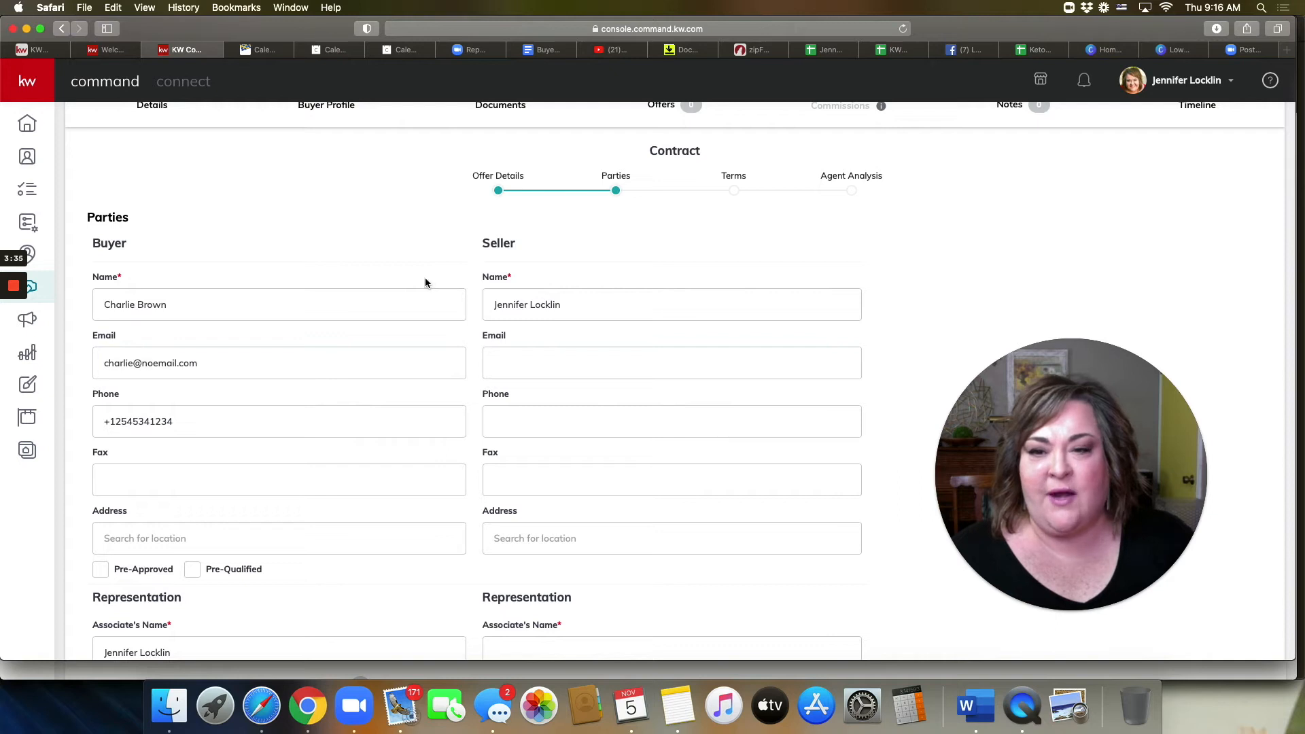
{"action": "scroll", "coordinate": [445, 430], "scroll_direction": "down", "scroll_amount": 2}
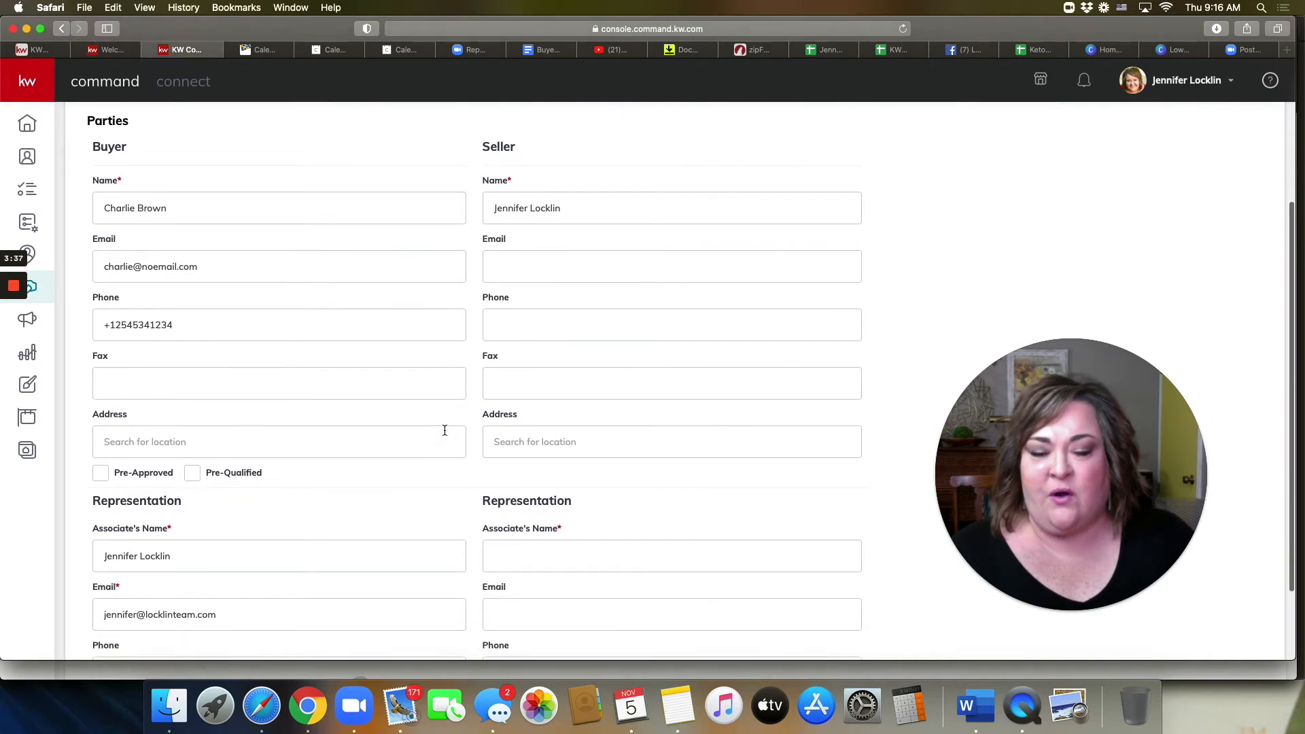
{"action": "scroll", "coordinate": [445, 431], "scroll_direction": "down", "scroll_amount": 2}
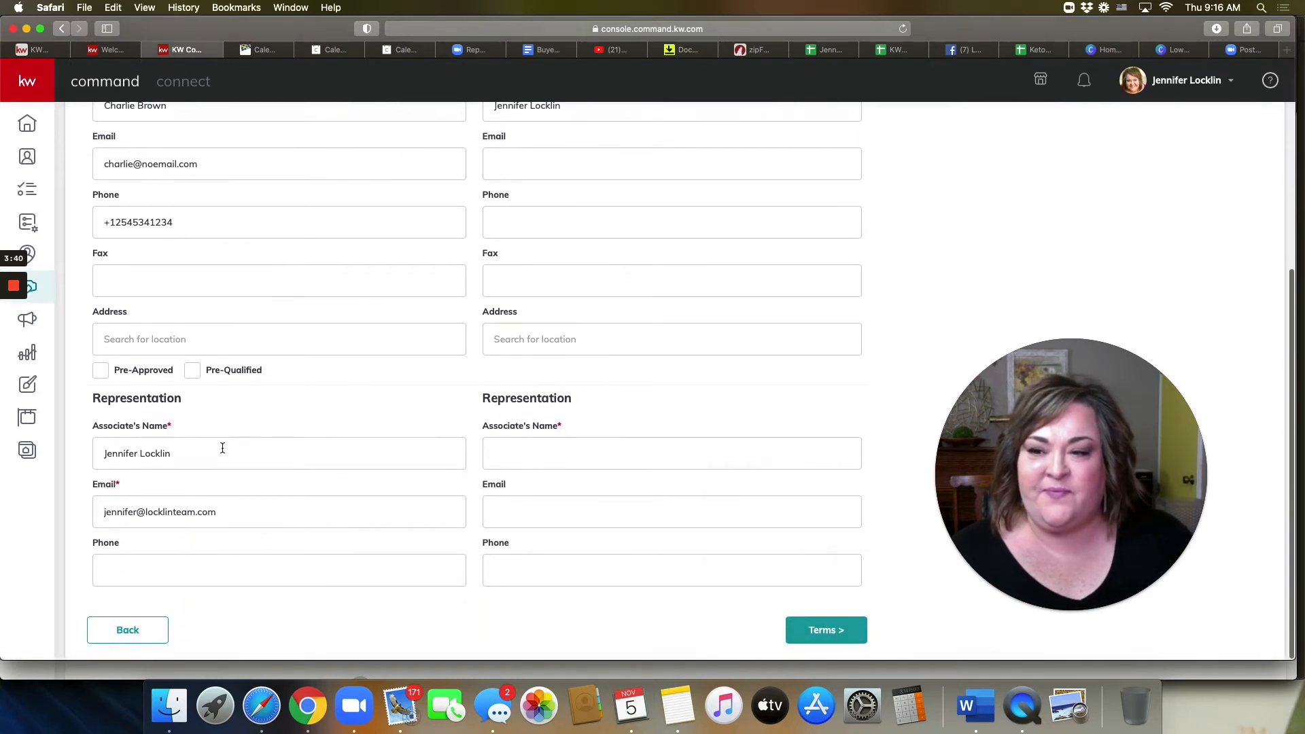
{"action": "left_click", "coordinate": [609, 457]}
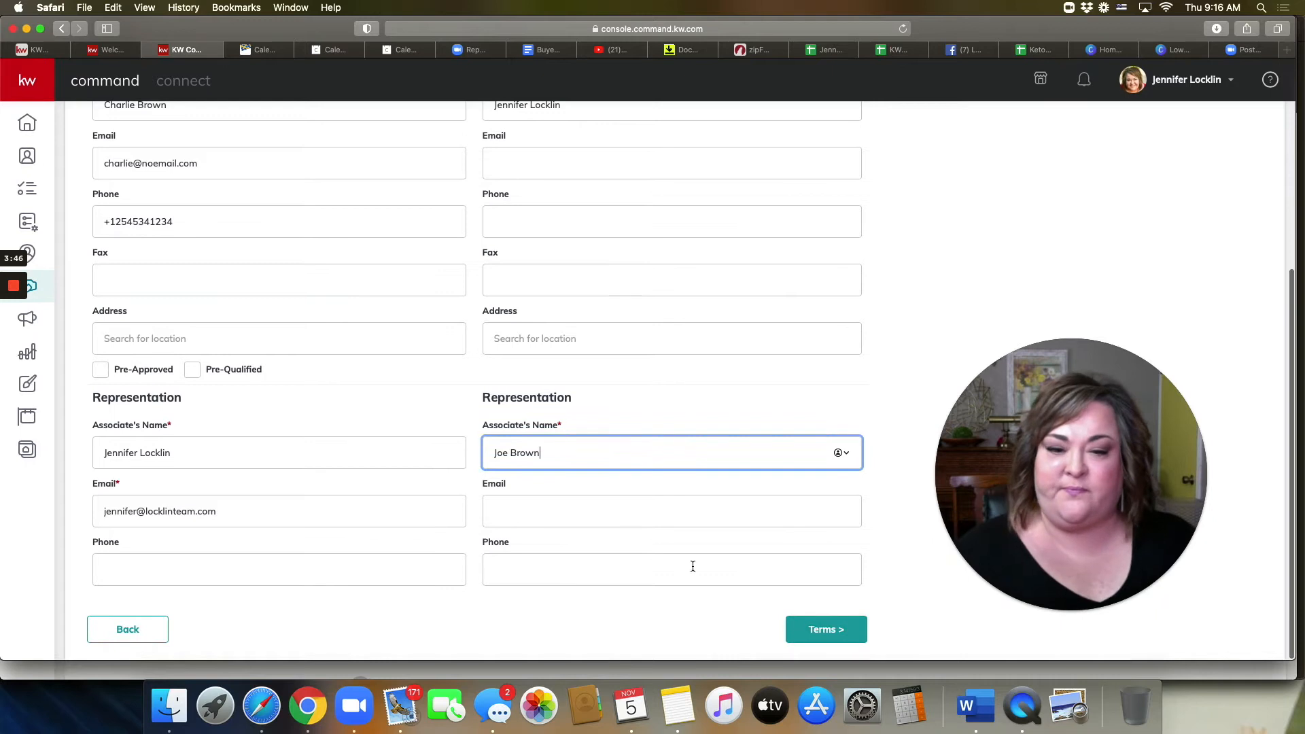
{"action": "left_click", "coordinate": [825, 633]}
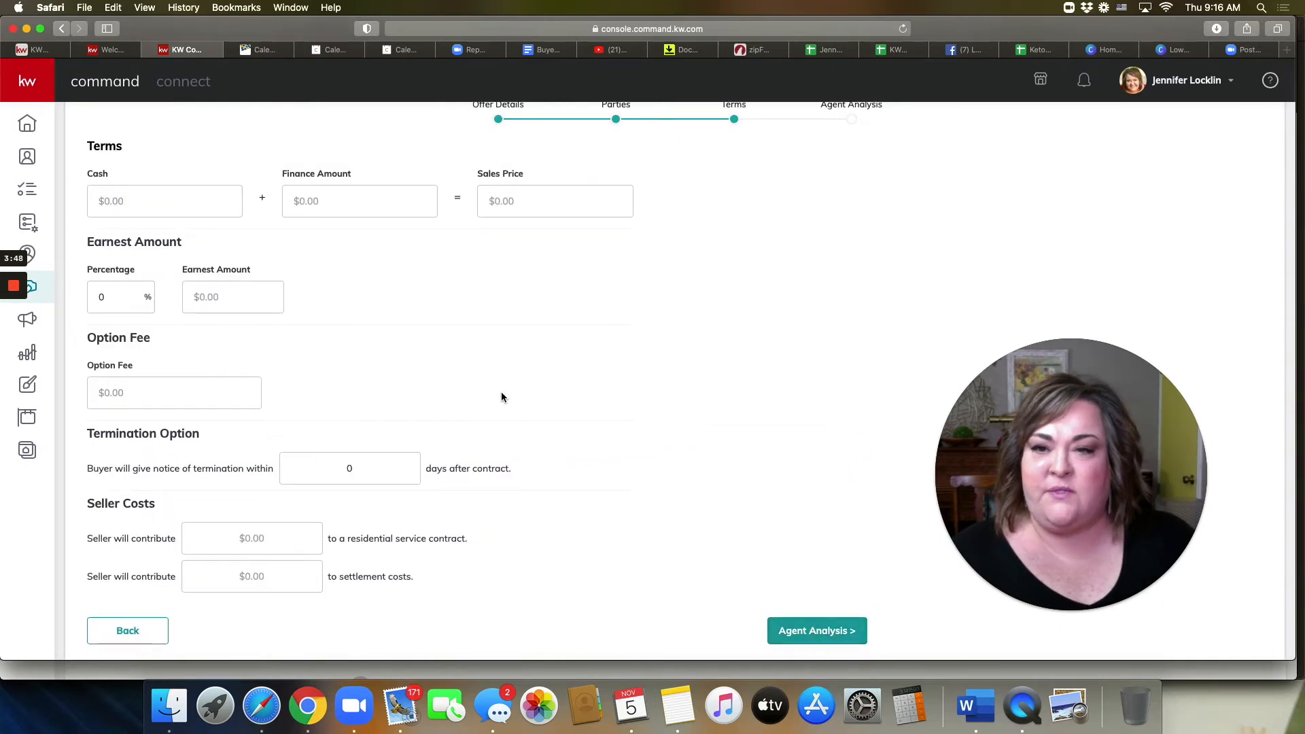
Step: Enter $10,000 cash and $250,000 financing, giving a $260,000 sales price
{"action": "scroll", "coordinate": [501, 394], "scroll_direction": "up", "scroll_amount": 3}
{"action": "scroll", "coordinate": [501, 394], "scroll_direction": "down", "scroll_amount": 3}
{"action": "left_click", "coordinate": [167, 212]}
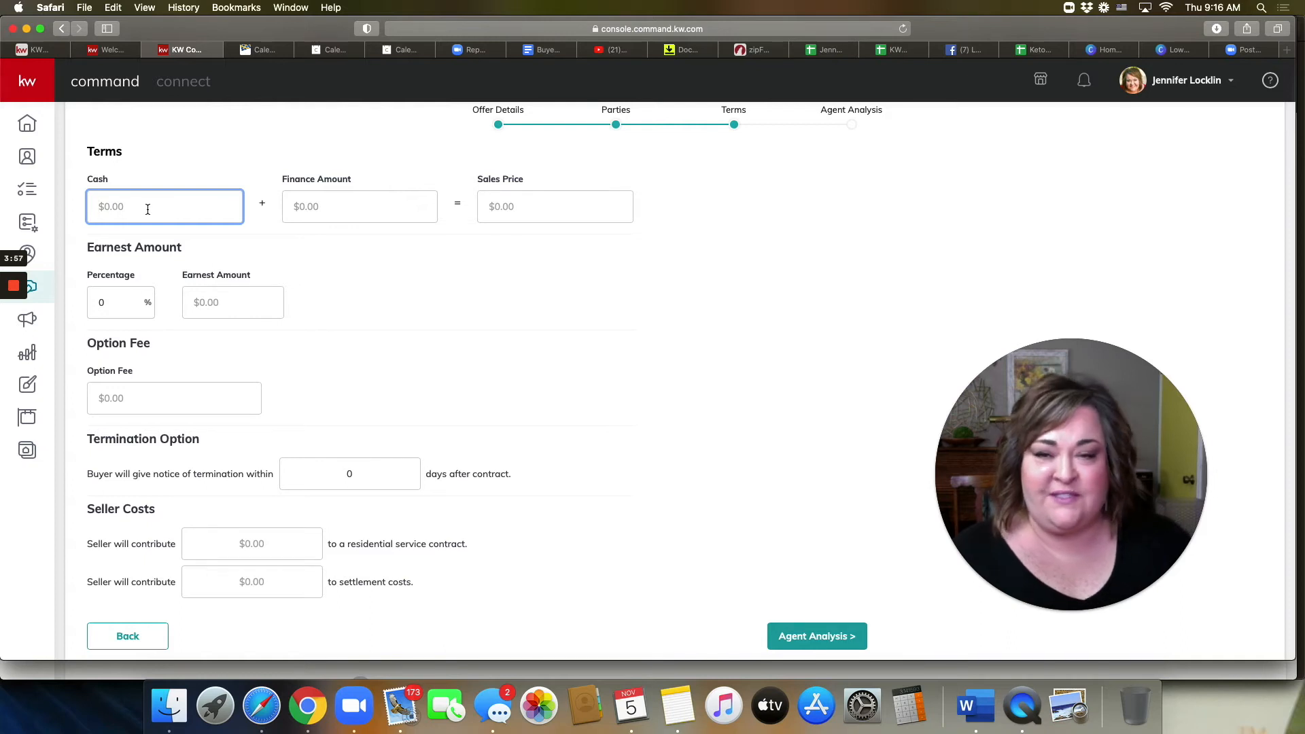
{"action": "scroll", "coordinate": [147, 210], "scroll_direction": "up", "scroll_amount": 1}
{"action": "type", "text": "10,000"}
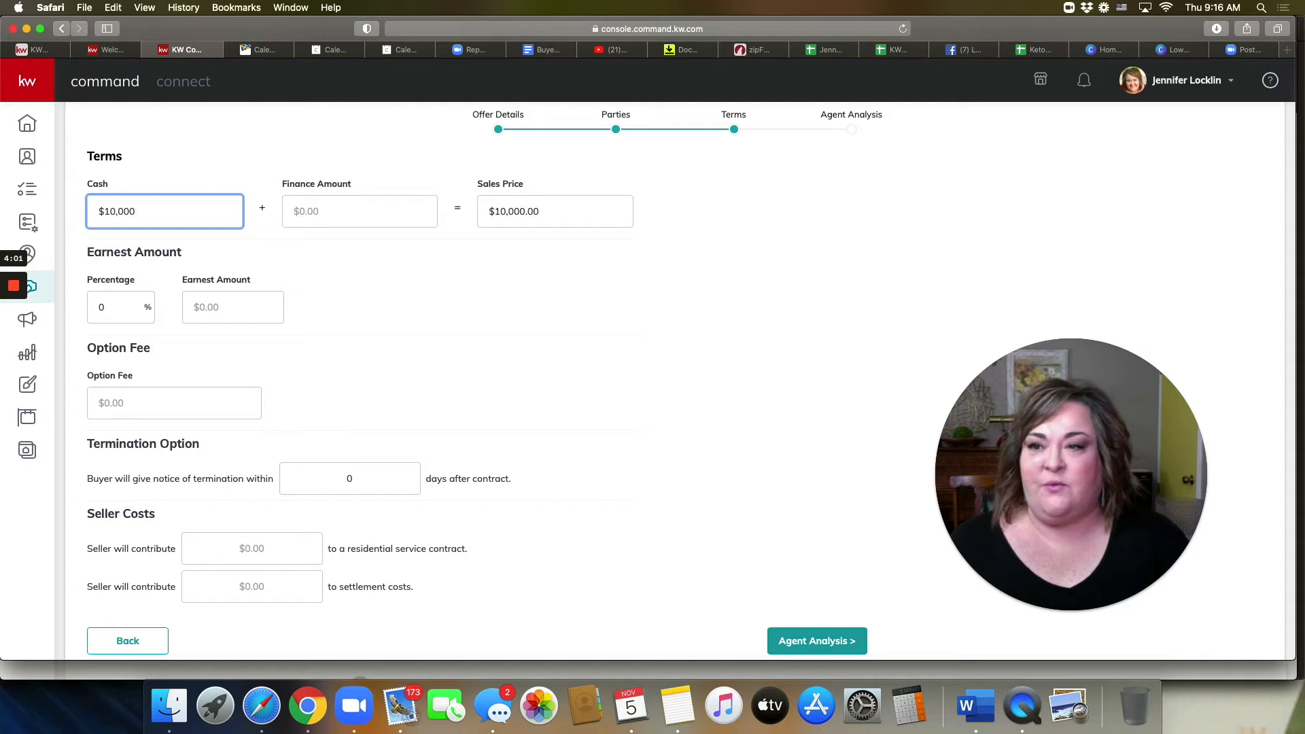
{"action": "key", "text": "Tab"}
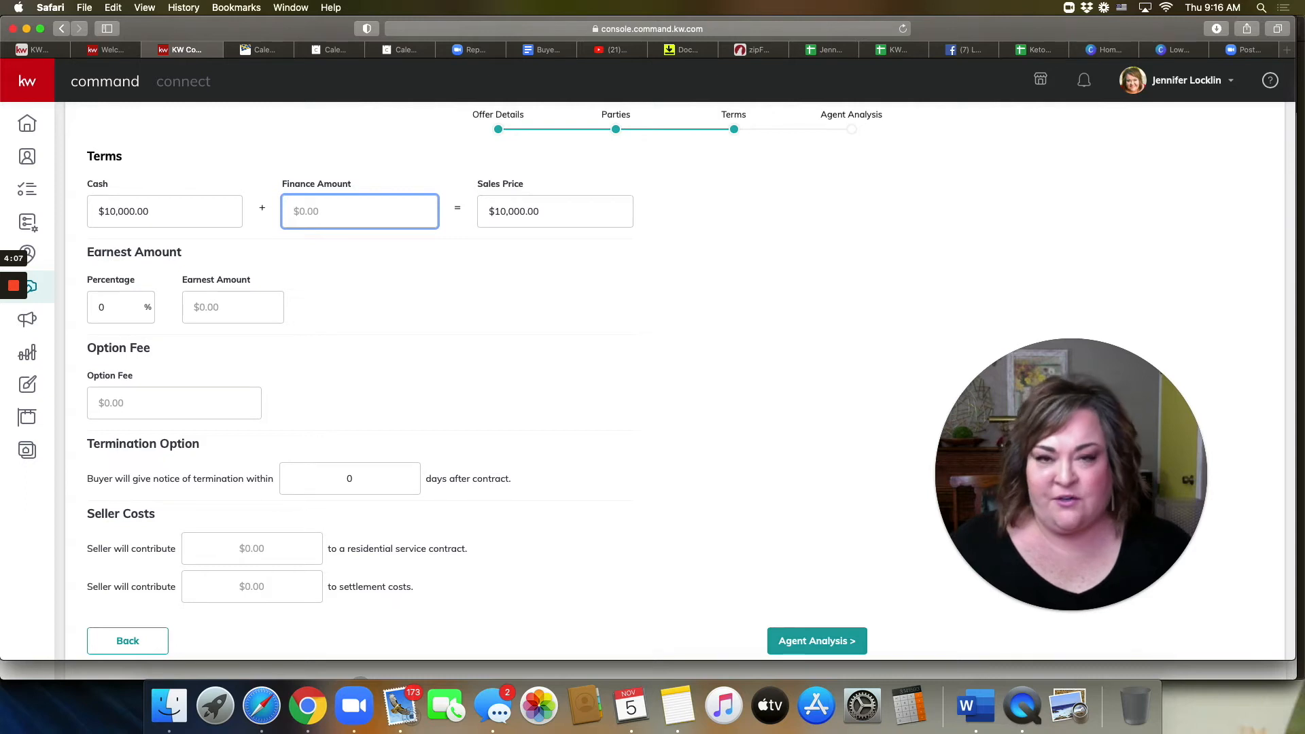
{"action": "type", "text": "250"}
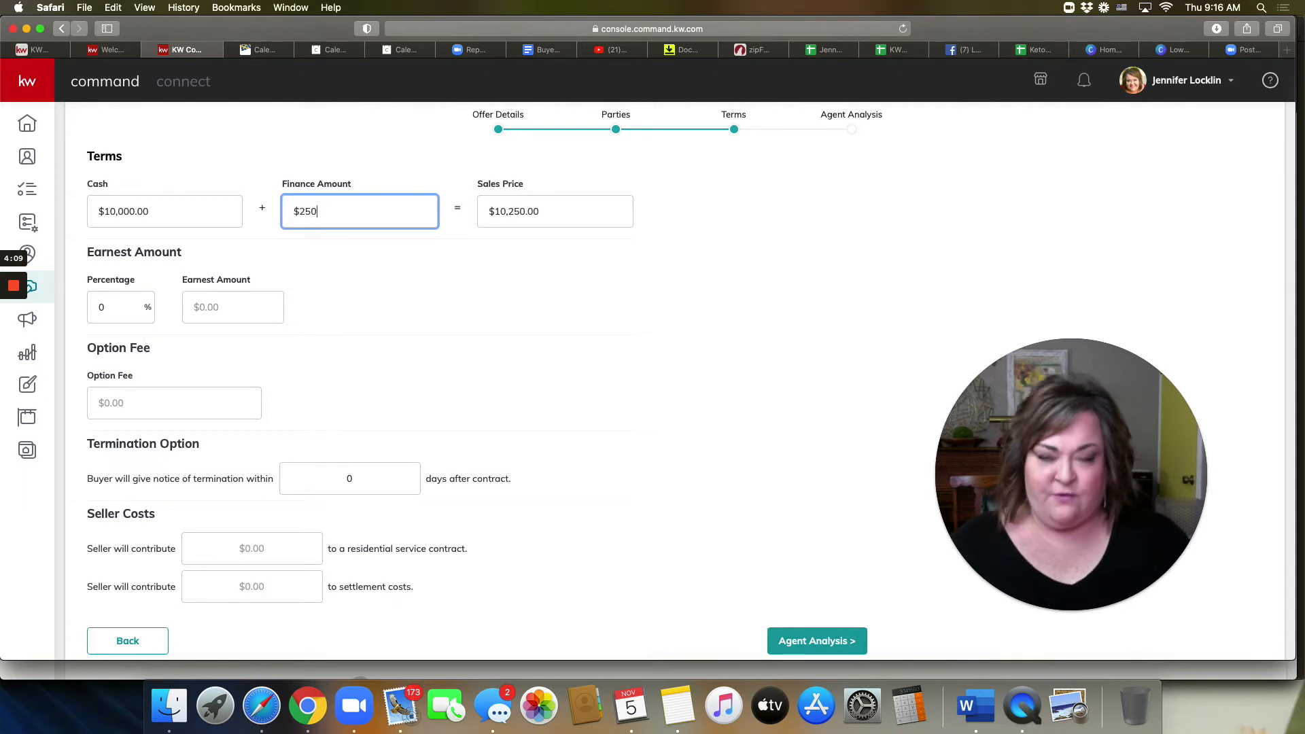
{"action": "type", "text": ",000"}
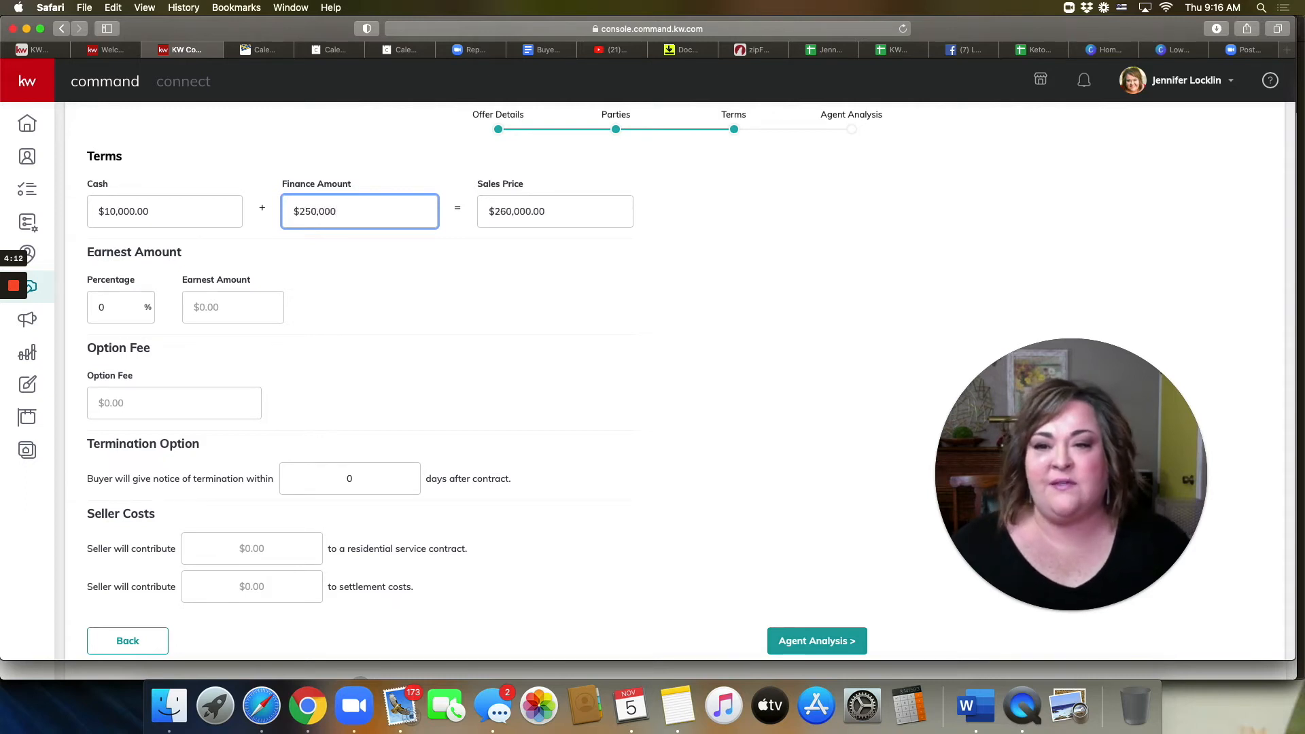
{"action": "left_click", "coordinate": [562, 214]}
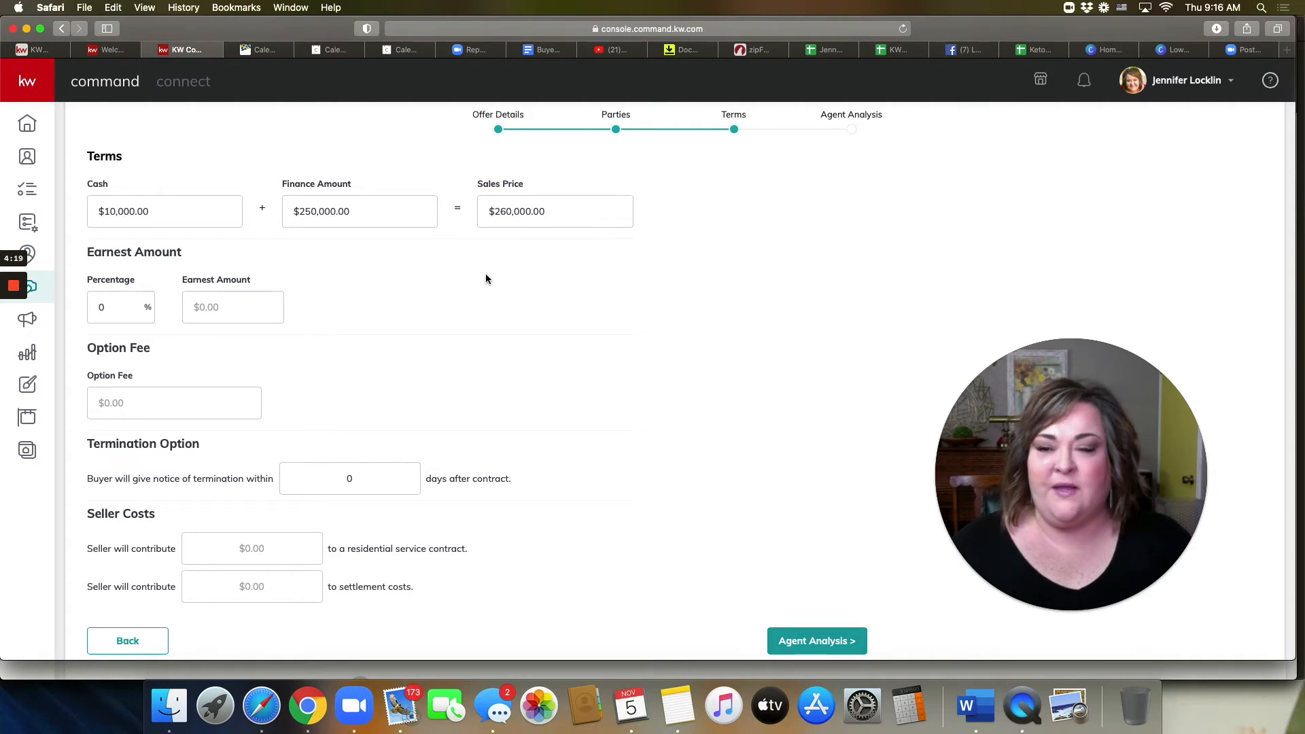
Step: Set the earnest money to $2,500 as a dollar amount
{"action": "left_click", "coordinate": [114, 311]}
{"action": "left_click", "coordinate": [122, 311]}
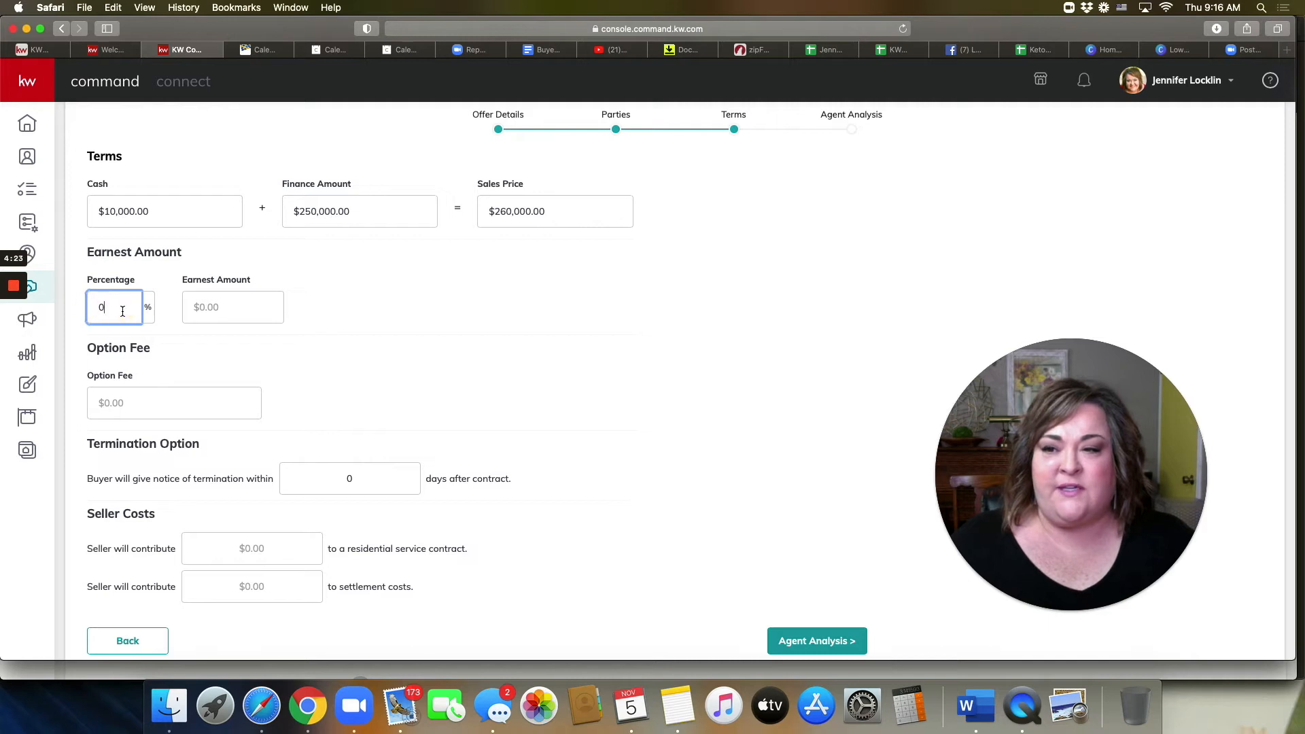
{"action": "left_click", "coordinate": [229, 310]}
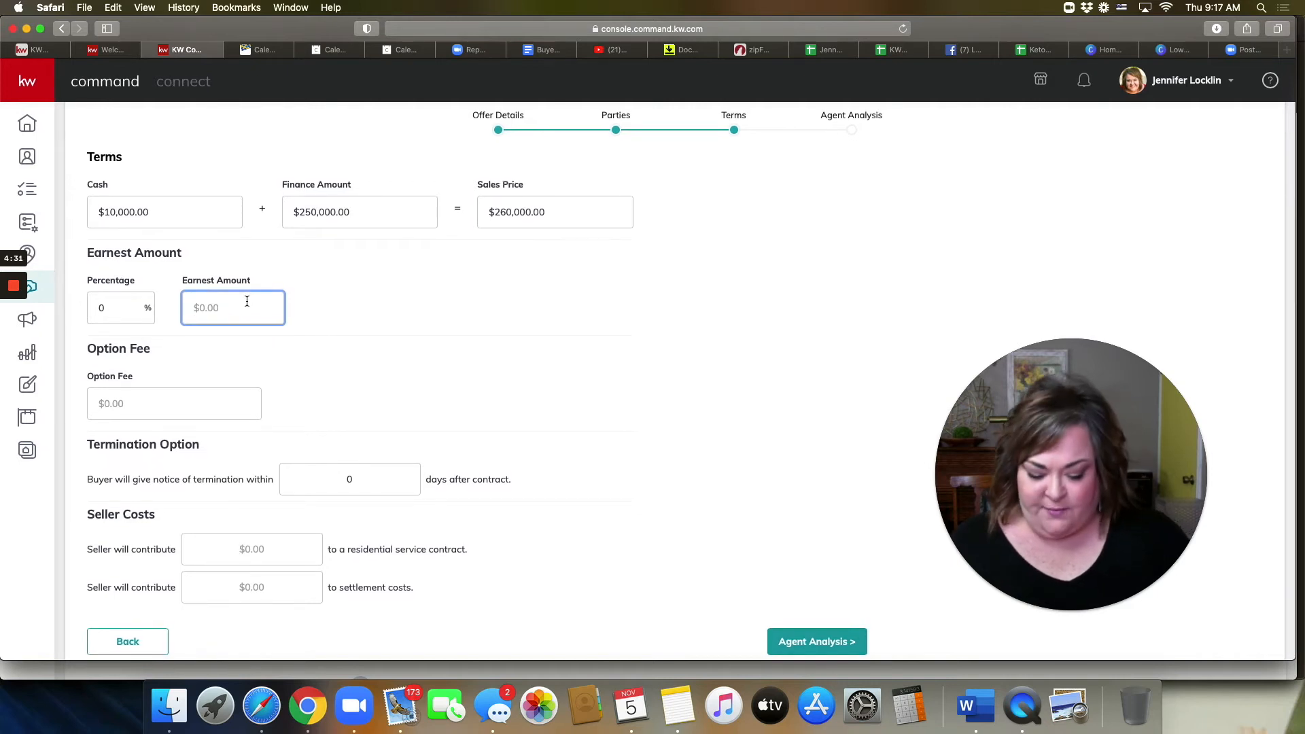
{"action": "type", "text": "2,500"}
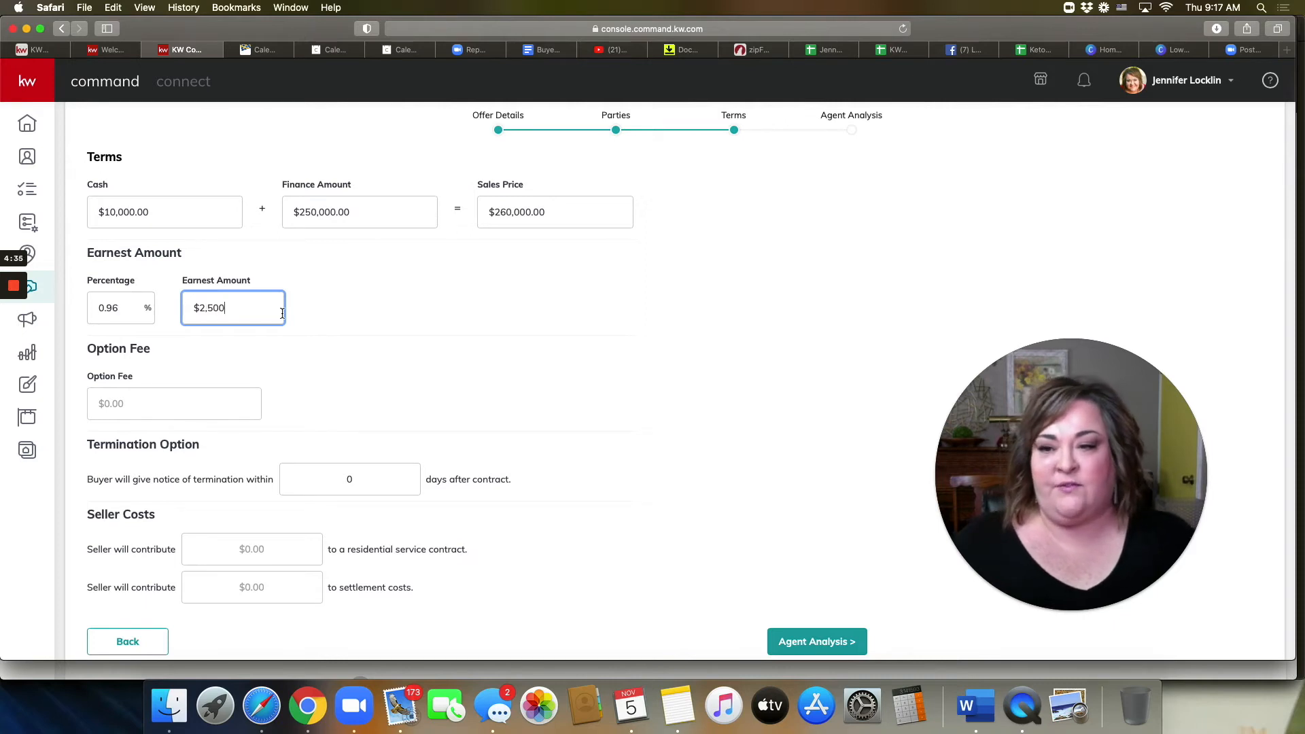
{"action": "left_click", "coordinate": [352, 368]}
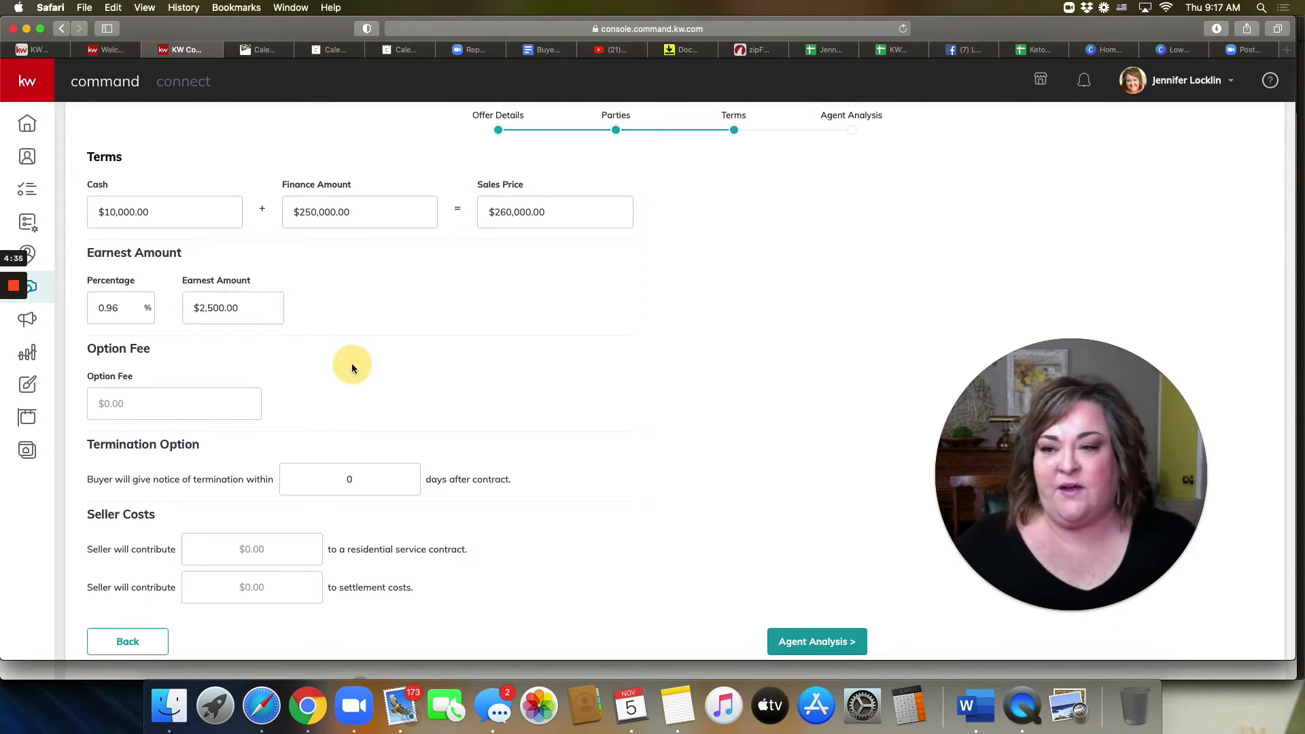
{"action": "left_click", "coordinate": [118, 322]}
{"action": "left_click", "coordinate": [422, 340]}
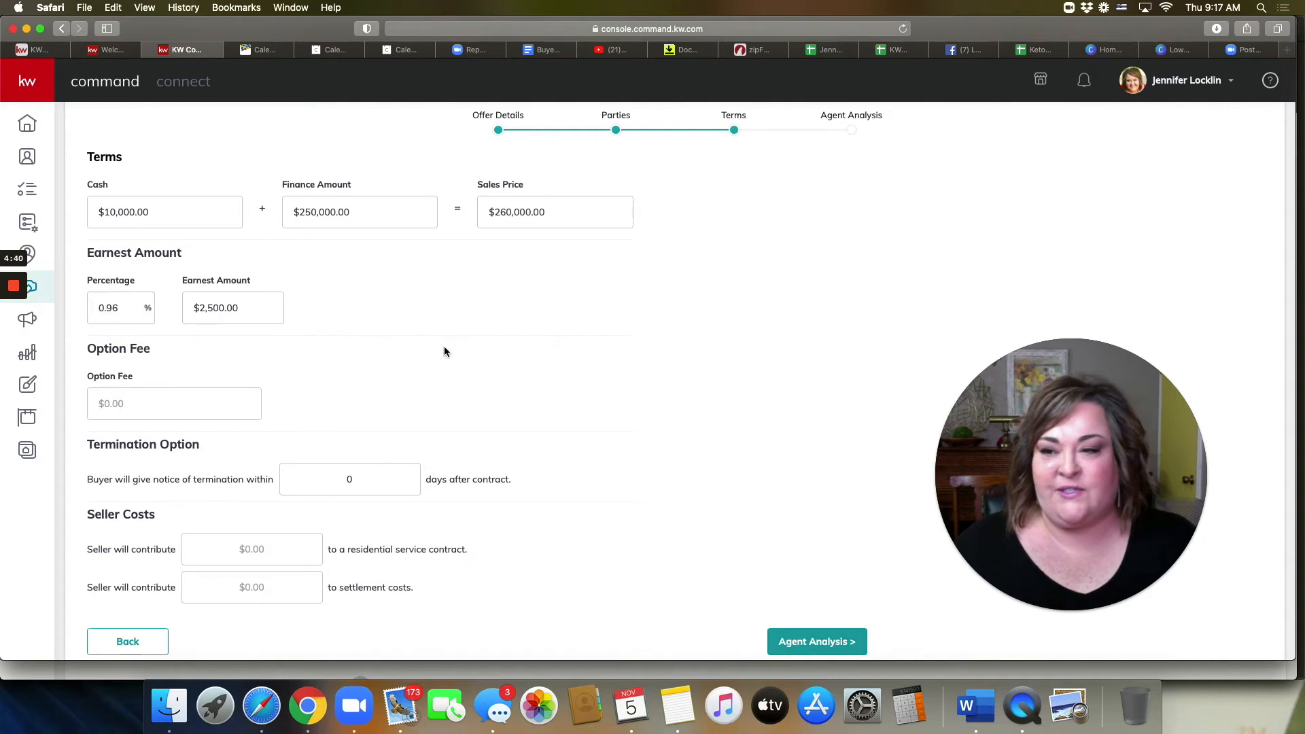
Step: Set a $100 option fee with a 10-day termination period
{"action": "scroll", "coordinate": [445, 351], "scroll_direction": "down", "scroll_amount": 1}
{"action": "left_click", "coordinate": [203, 392]}
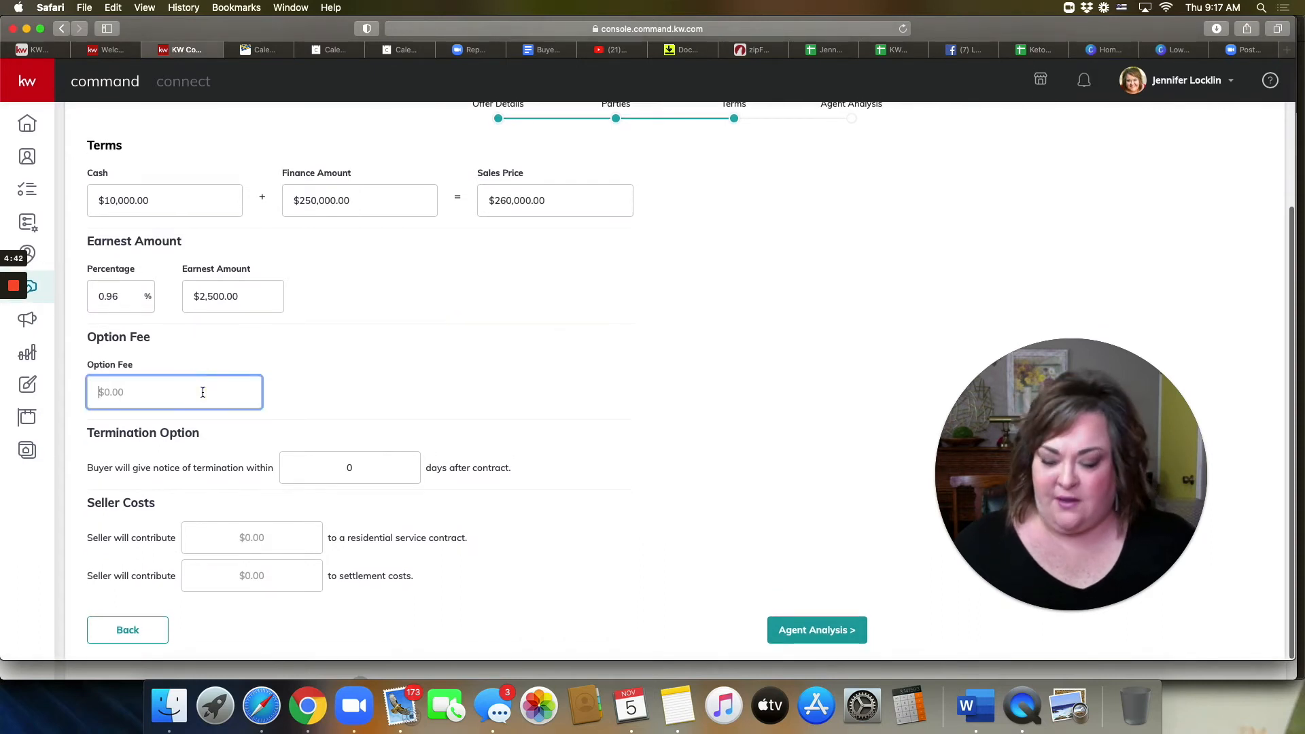
{"action": "type", "text": "1"}
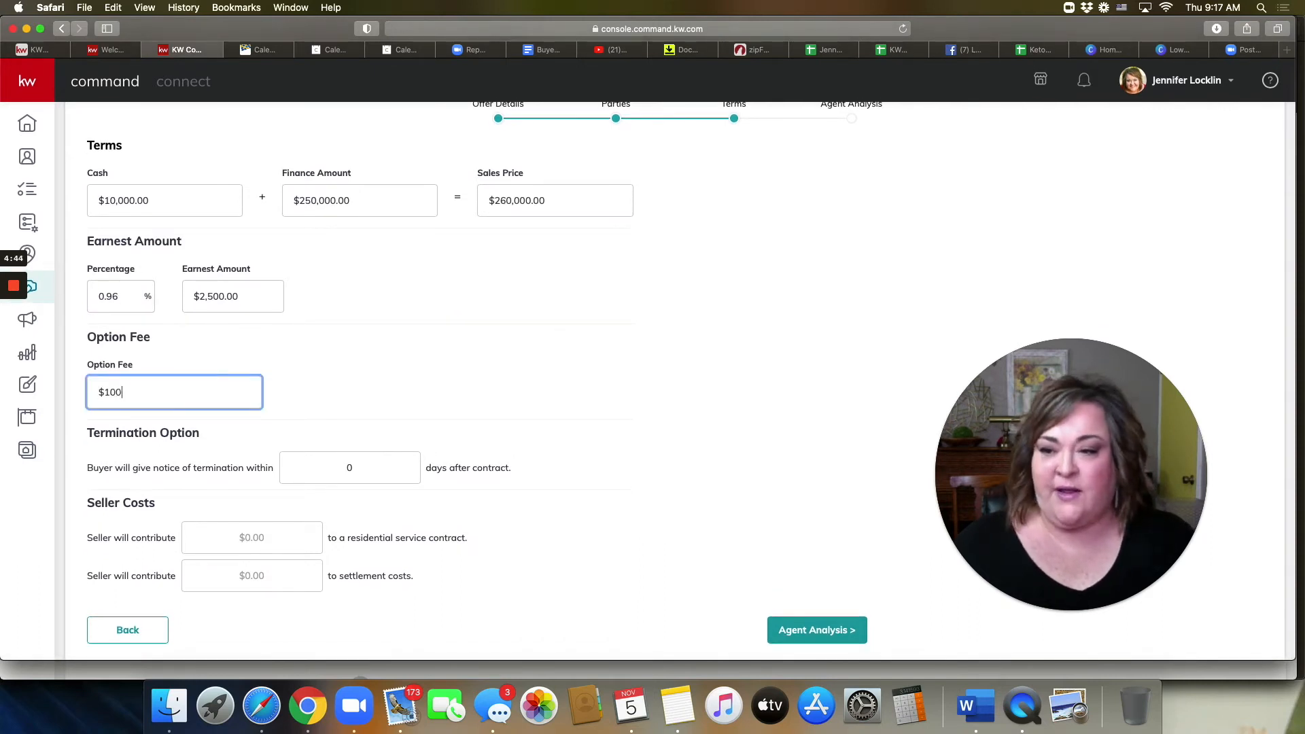
{"action": "type", "text": "00"}
{"action": "left_click", "coordinate": [331, 470]}
{"action": "type", "text": "1"}
{"action": "left_click", "coordinate": [526, 486]}
Step: Enter seller contributions of $695 for the service contract and $7,000 for settlement costs
{"action": "scroll", "coordinate": [464, 511], "scroll_direction": "down", "scroll_amount": 1}
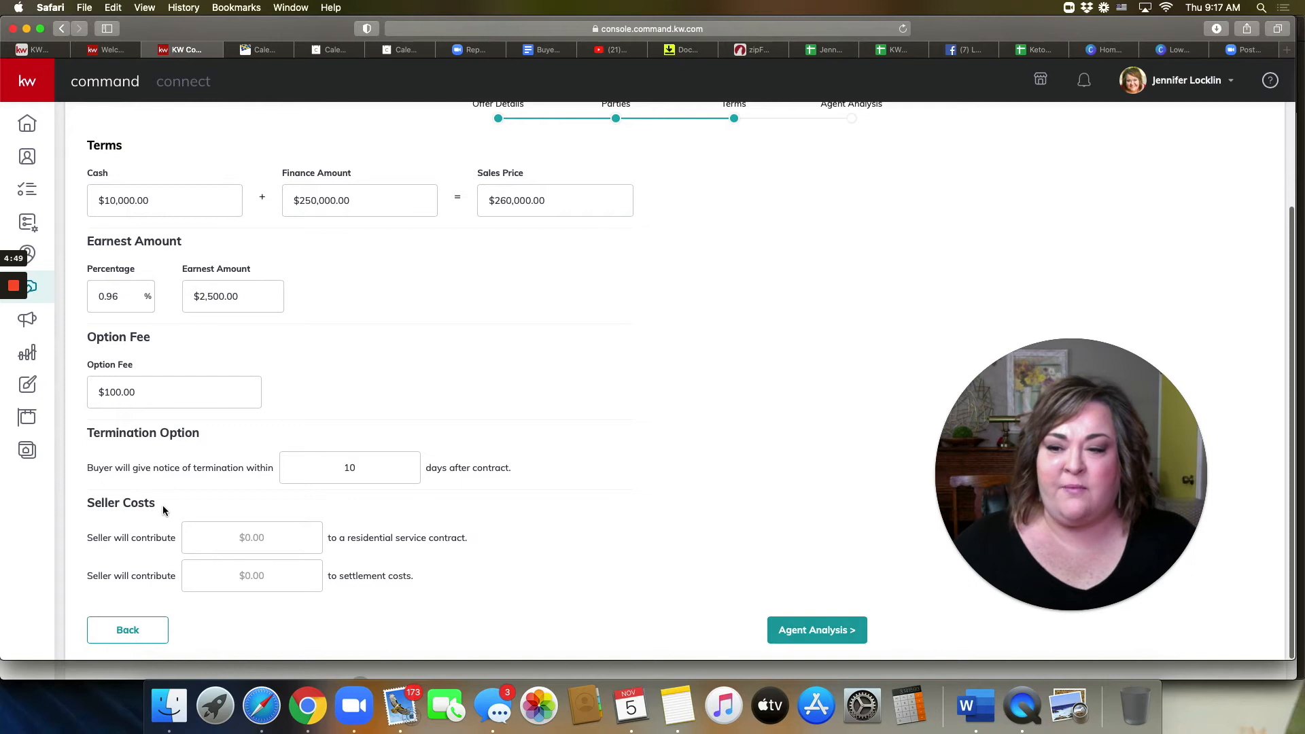
{"action": "left_click", "coordinate": [278, 536]}
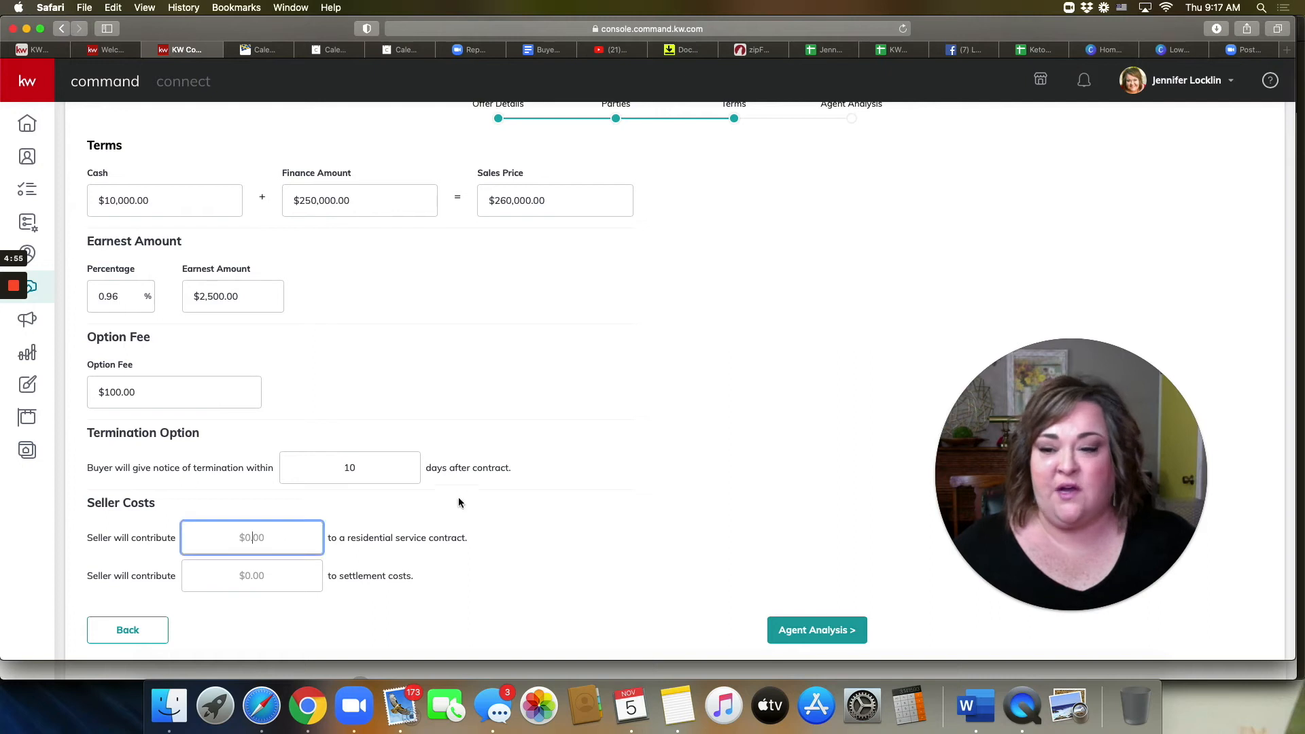
{"action": "type", "text": "695"}
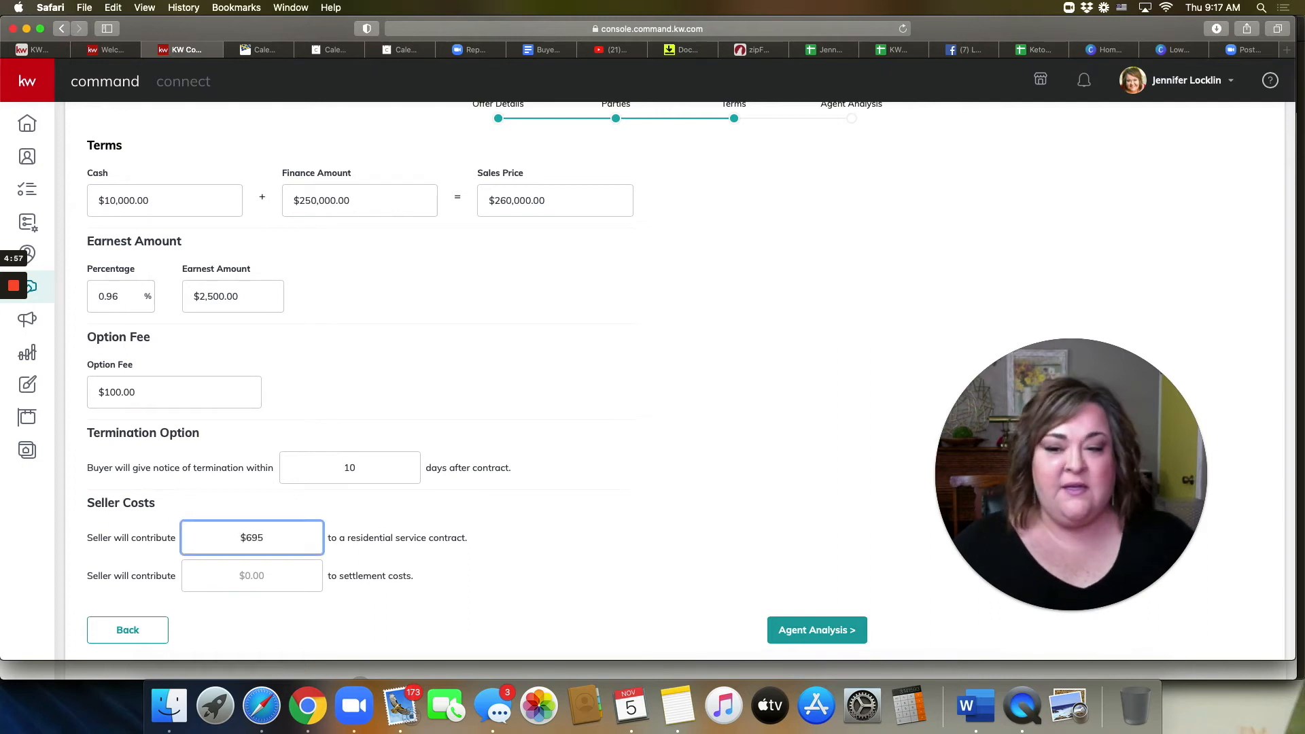
{"action": "left_click", "coordinate": [320, 571]}
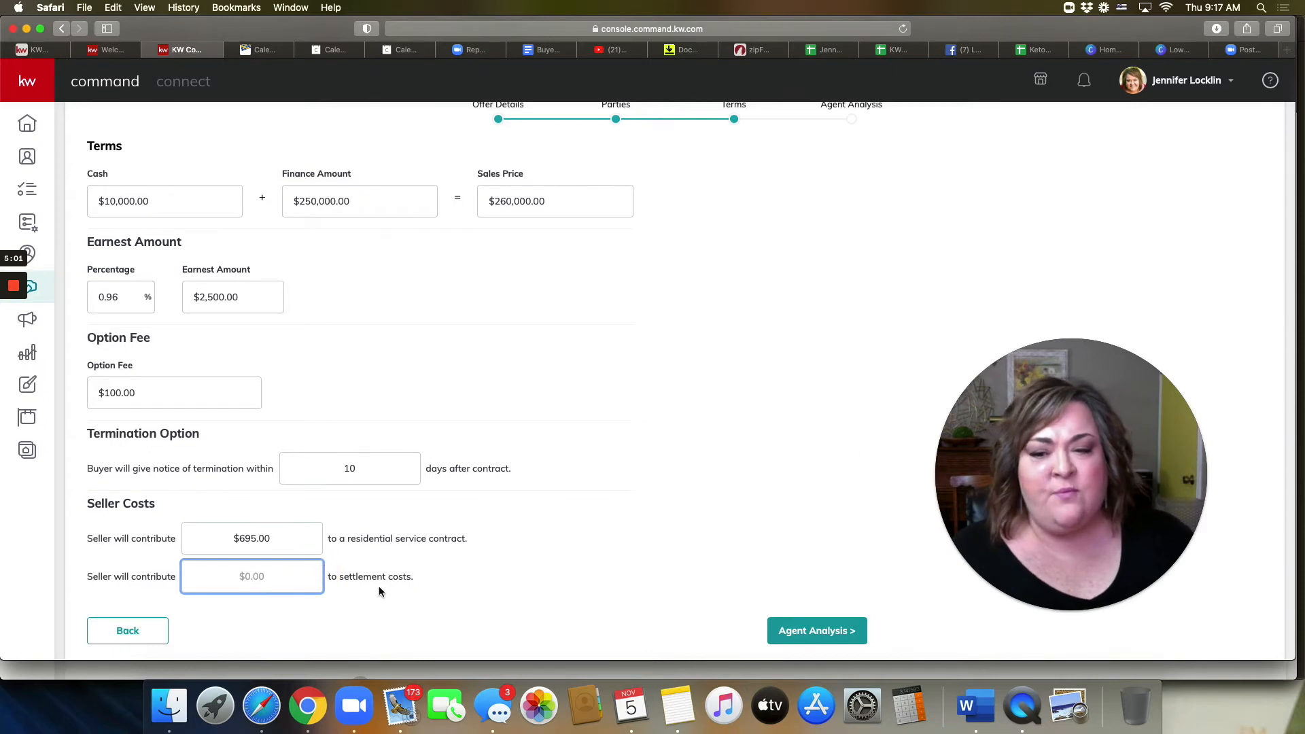
{"action": "left_click_drag", "start_coordinate": [346, 540], "coordinate": [650, 537]}
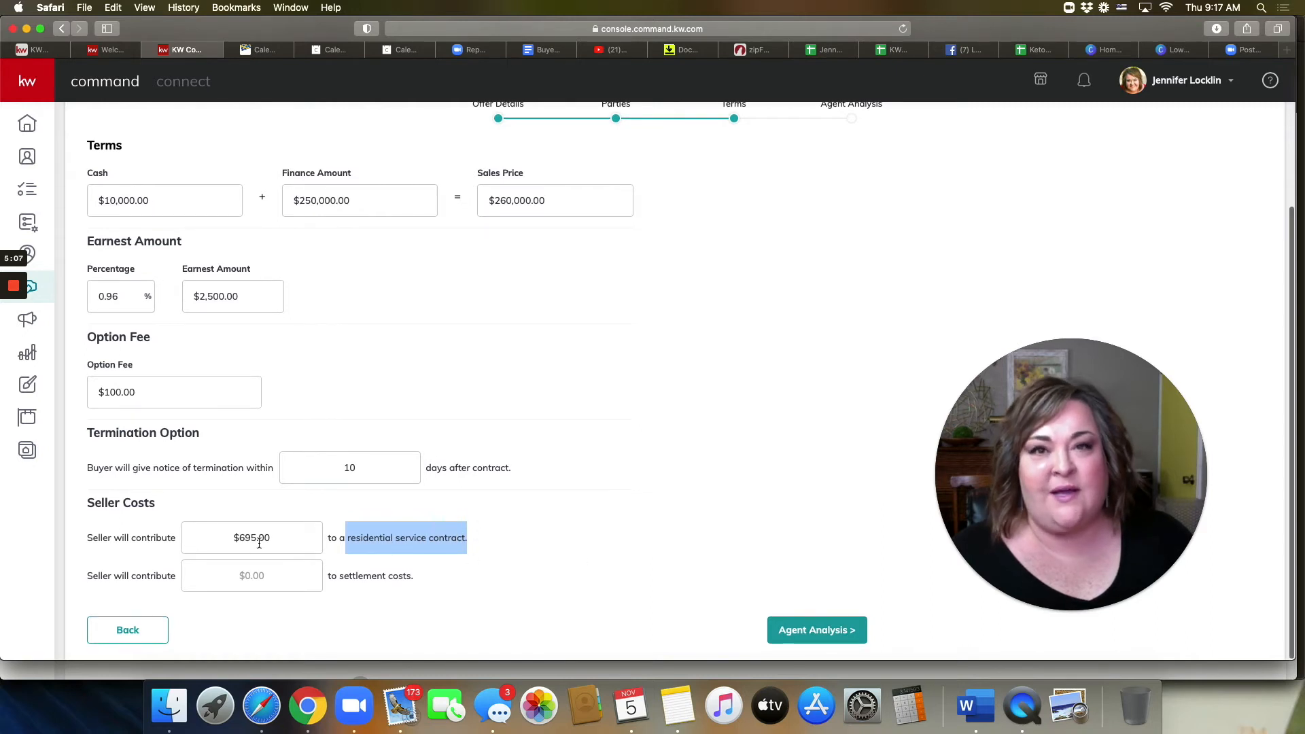
{"action": "left_click", "coordinate": [258, 575]}
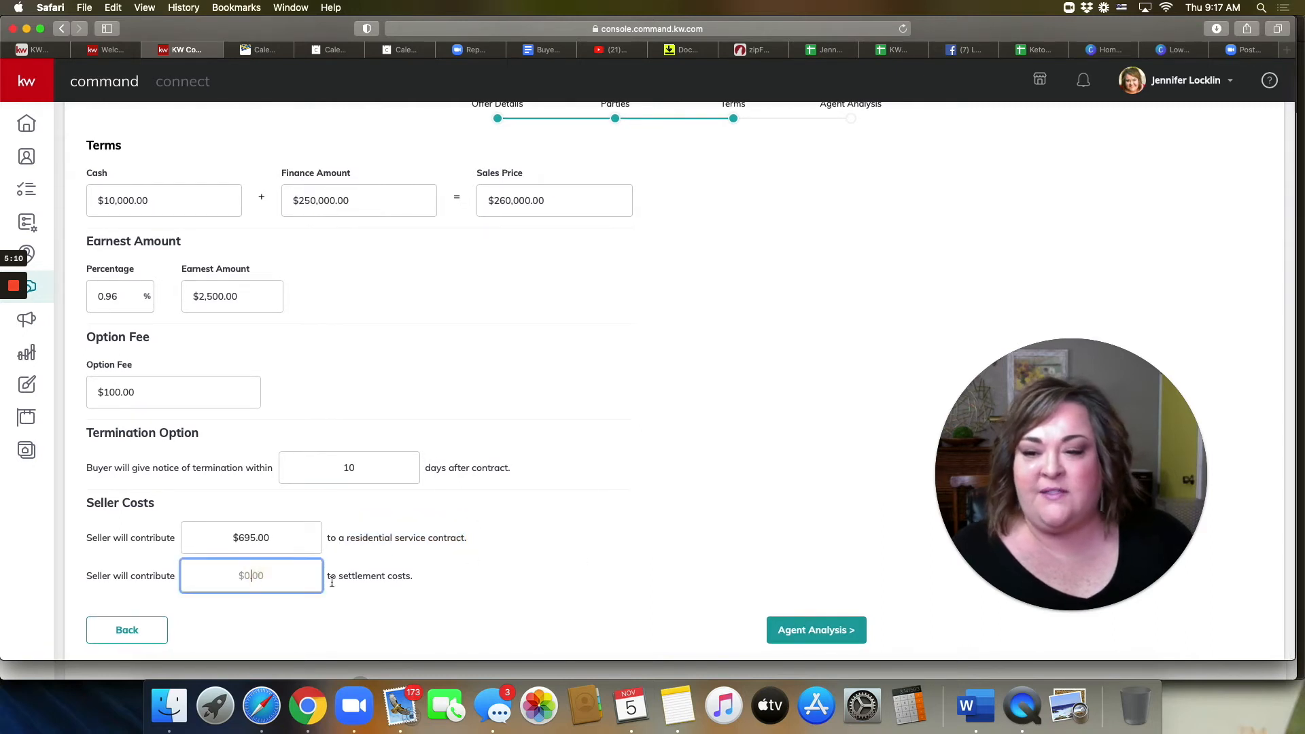
{"action": "left_click_drag", "start_coordinate": [340, 579], "coordinate": [417, 577]}
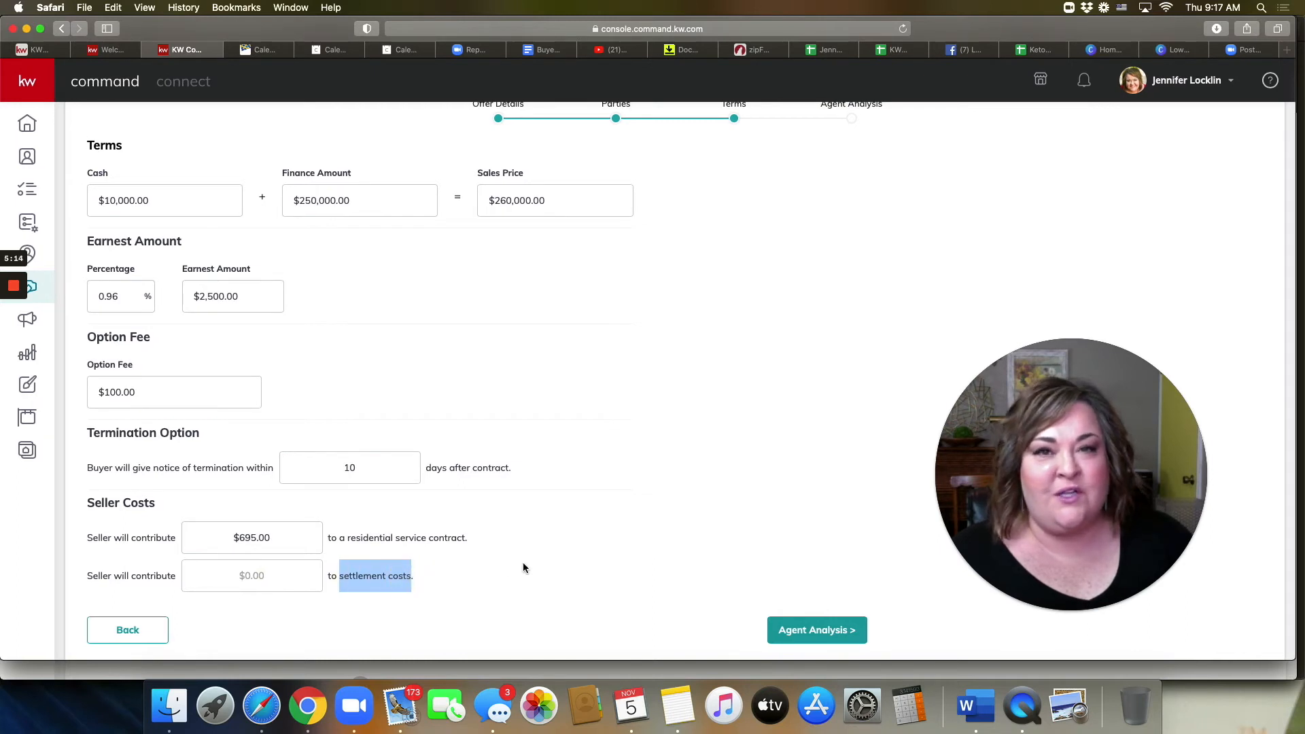
{"action": "left_click", "coordinate": [273, 577]}
{"action": "type", "text": "7000"}
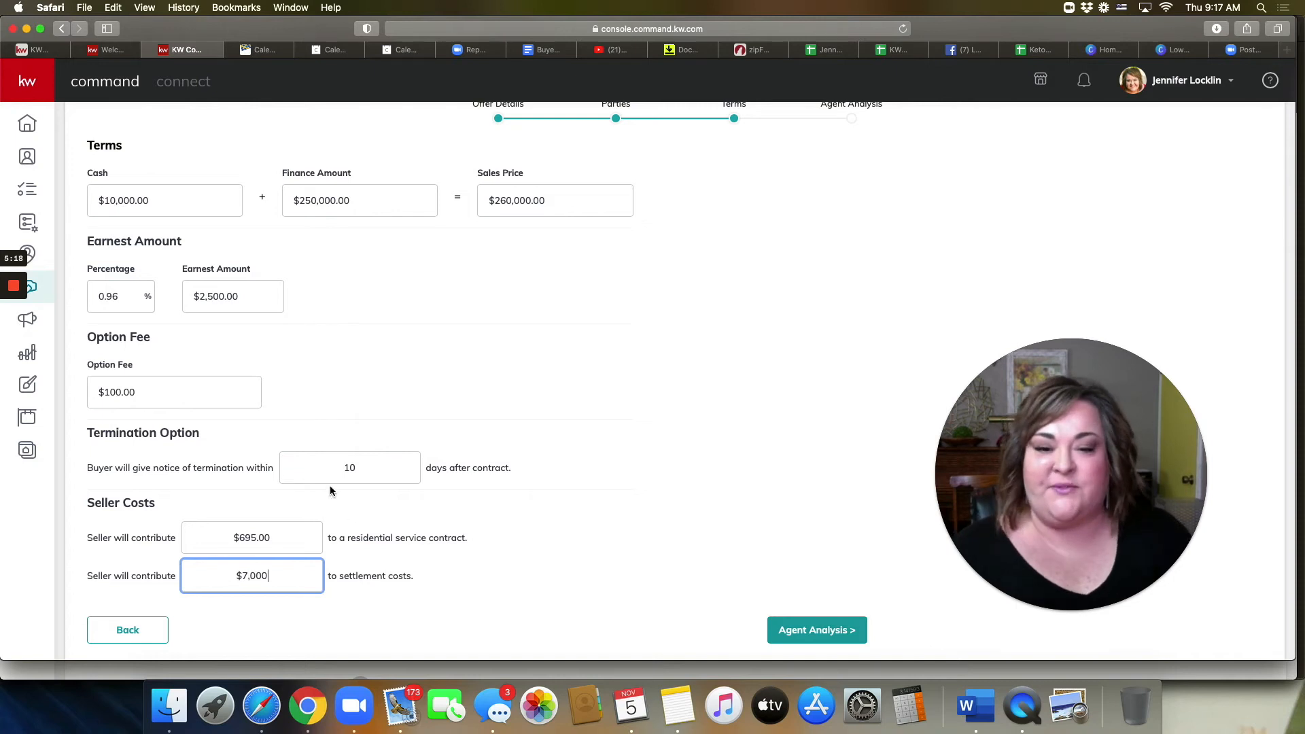
{"action": "left_click", "coordinate": [824, 631]}
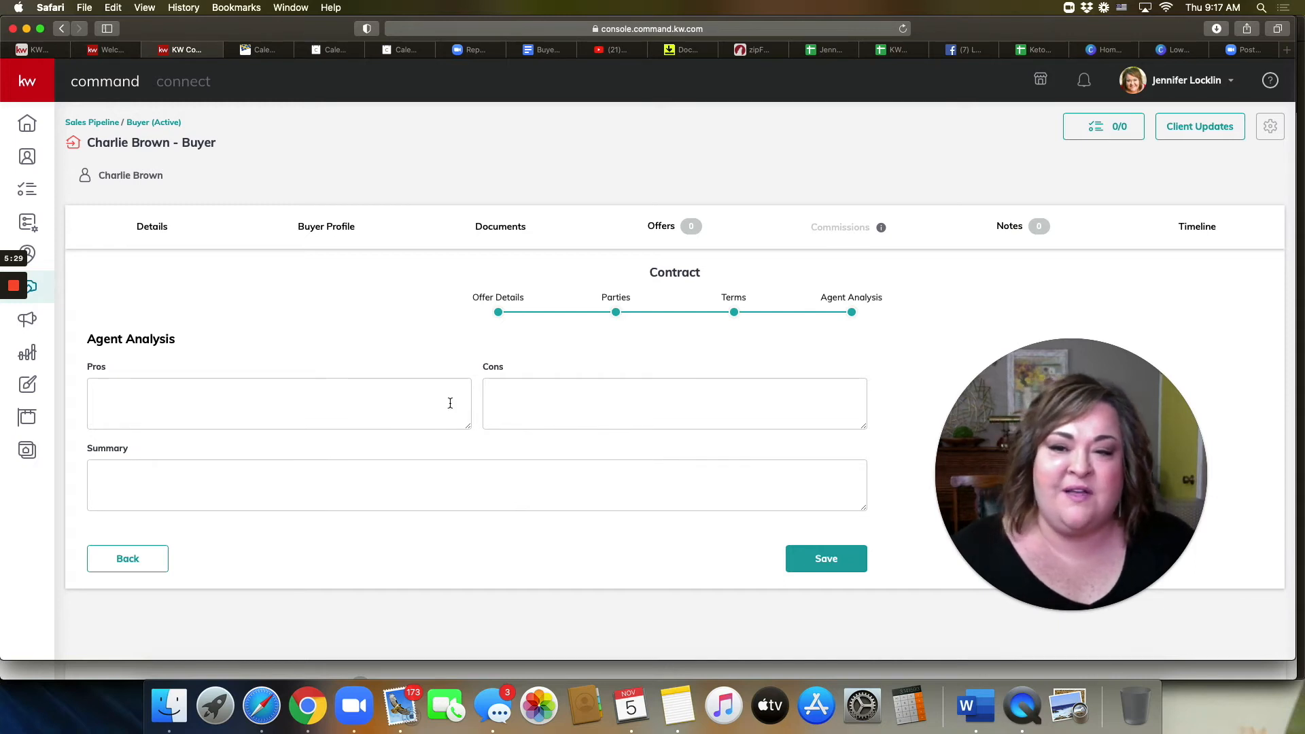
Step: Leave Pros and Cons blank and save the Contract offer
{"action": "left_click", "coordinate": [290, 401]}
{"action": "left_click", "coordinate": [598, 402]}
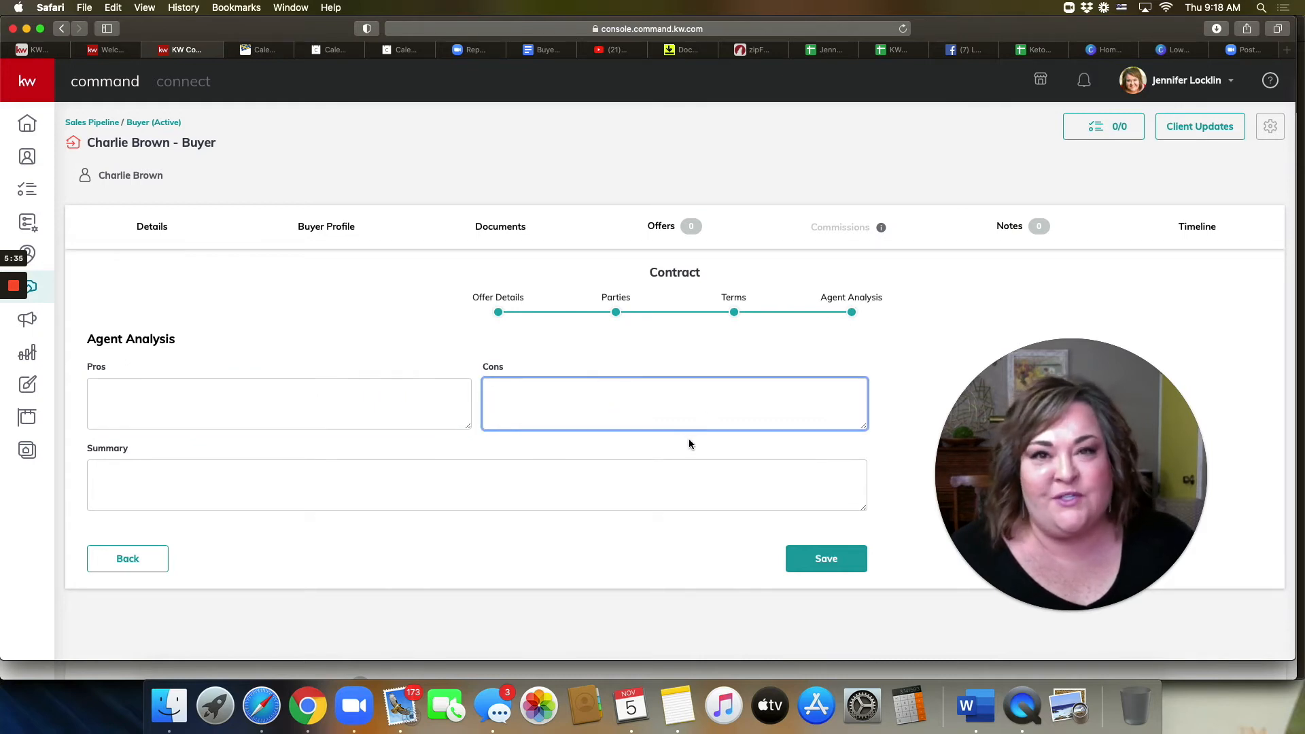
{"action": "left_click", "coordinate": [816, 563]}
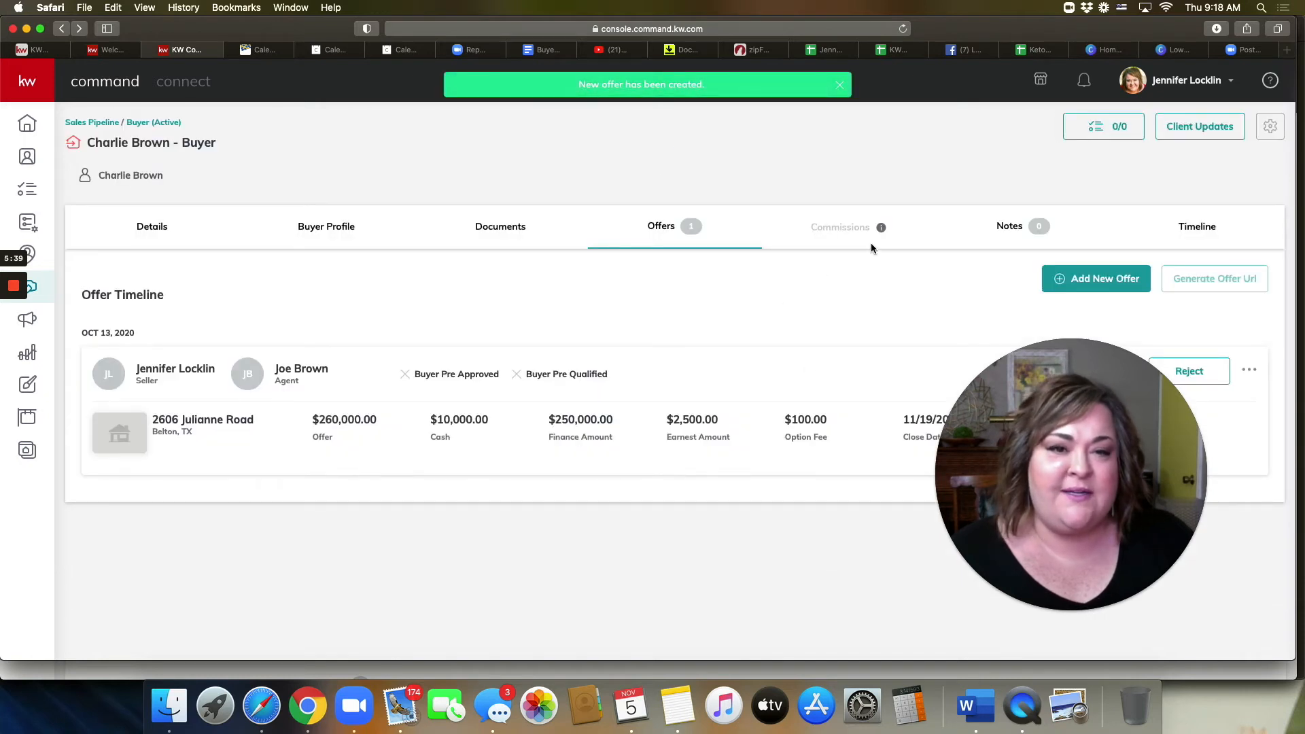
{"action": "left_click_drag", "start_coordinate": [1079, 368], "coordinate": [926, 96]}
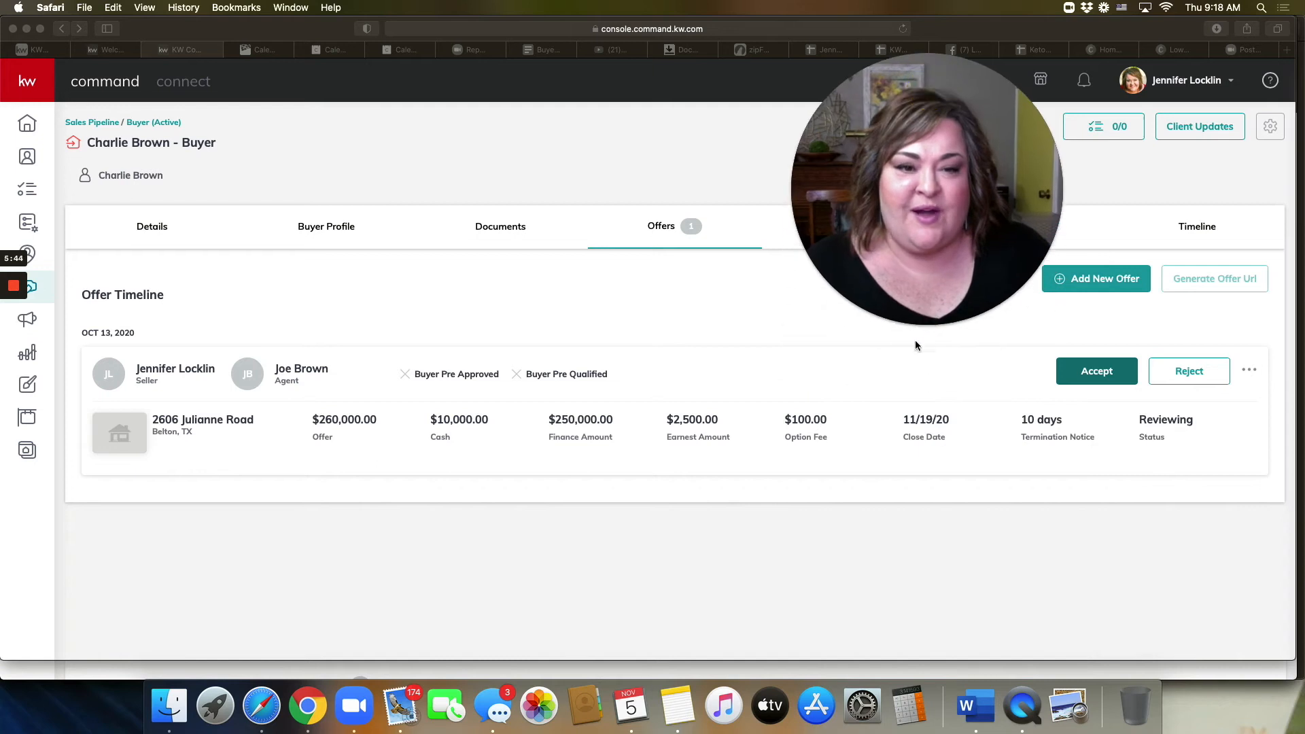
{"action": "left_click", "coordinate": [1098, 378]}
{"action": "left_click", "coordinate": [1126, 378]}
{"action": "left_click_drag", "start_coordinate": [984, 268], "coordinate": [1155, 538]}
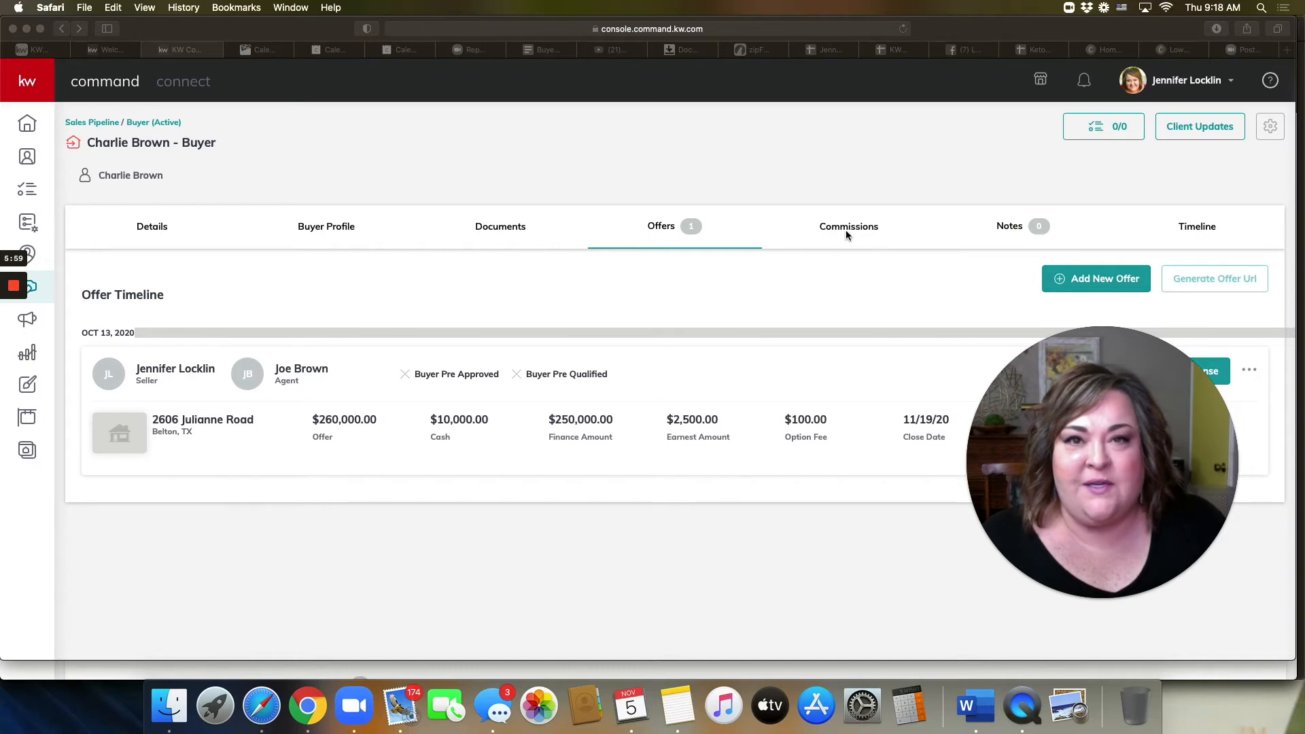
{"action": "left_click_drag", "start_coordinate": [1061, 449], "coordinate": [892, 463]}
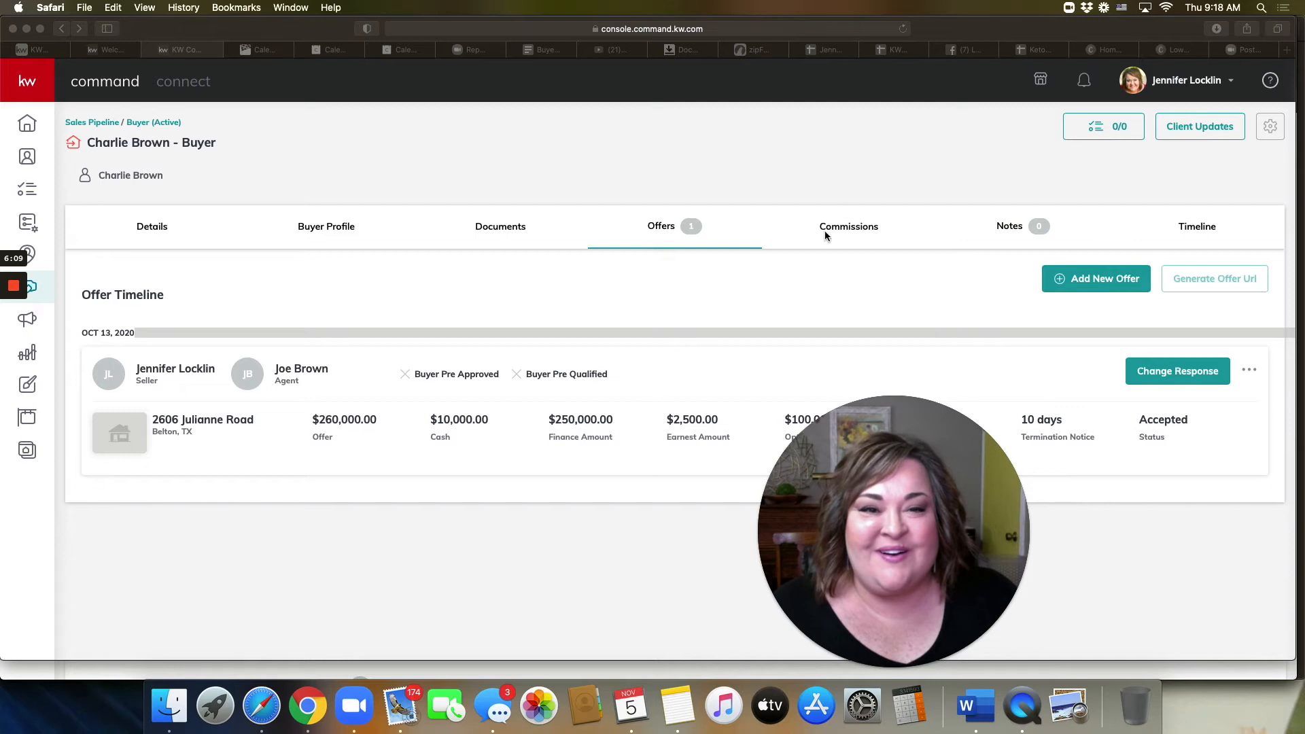
{"action": "left_click", "coordinate": [852, 227]}
{"action": "left_click", "coordinate": [852, 227]}
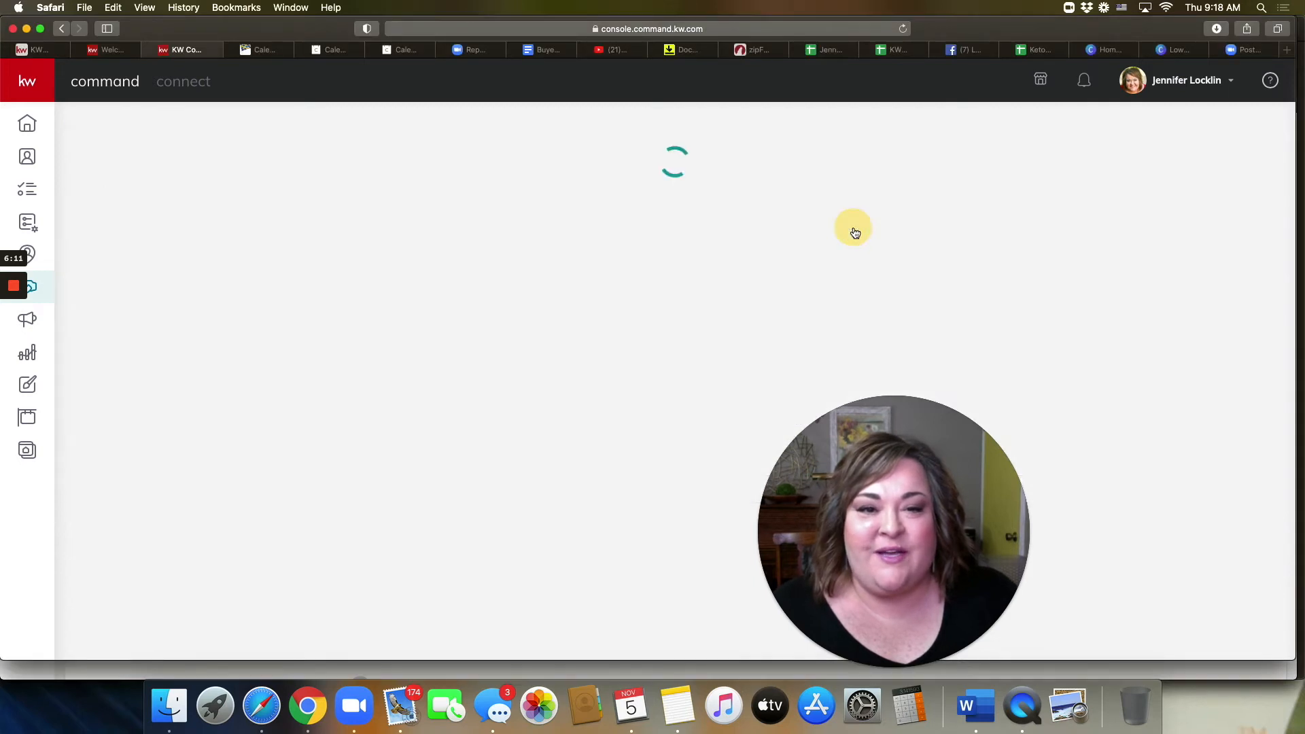
{"action": "scroll", "coordinate": [908, 353], "scroll_direction": "down", "scroll_amount": 1}
{"action": "left_click_drag", "start_coordinate": [913, 490], "coordinate": [181, 148]}
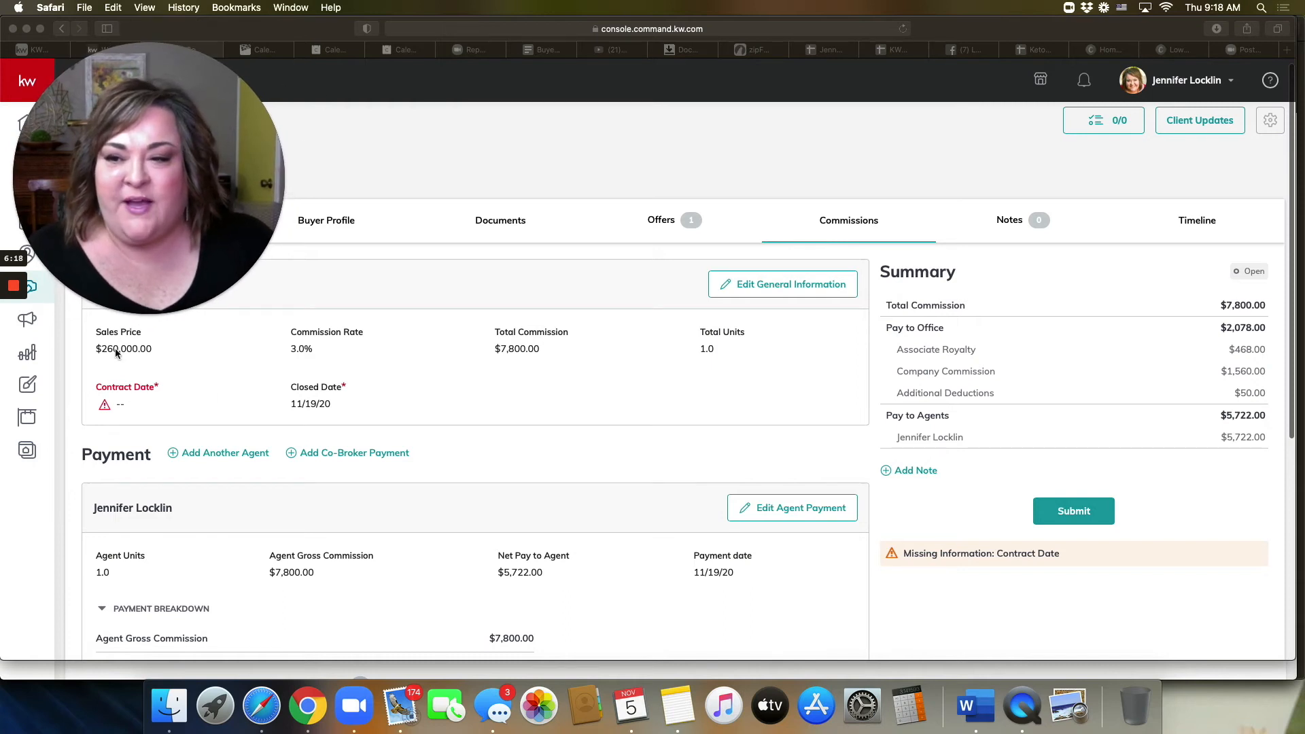
{"action": "left_click_drag", "start_coordinate": [148, 202], "coordinate": [304, 123]}
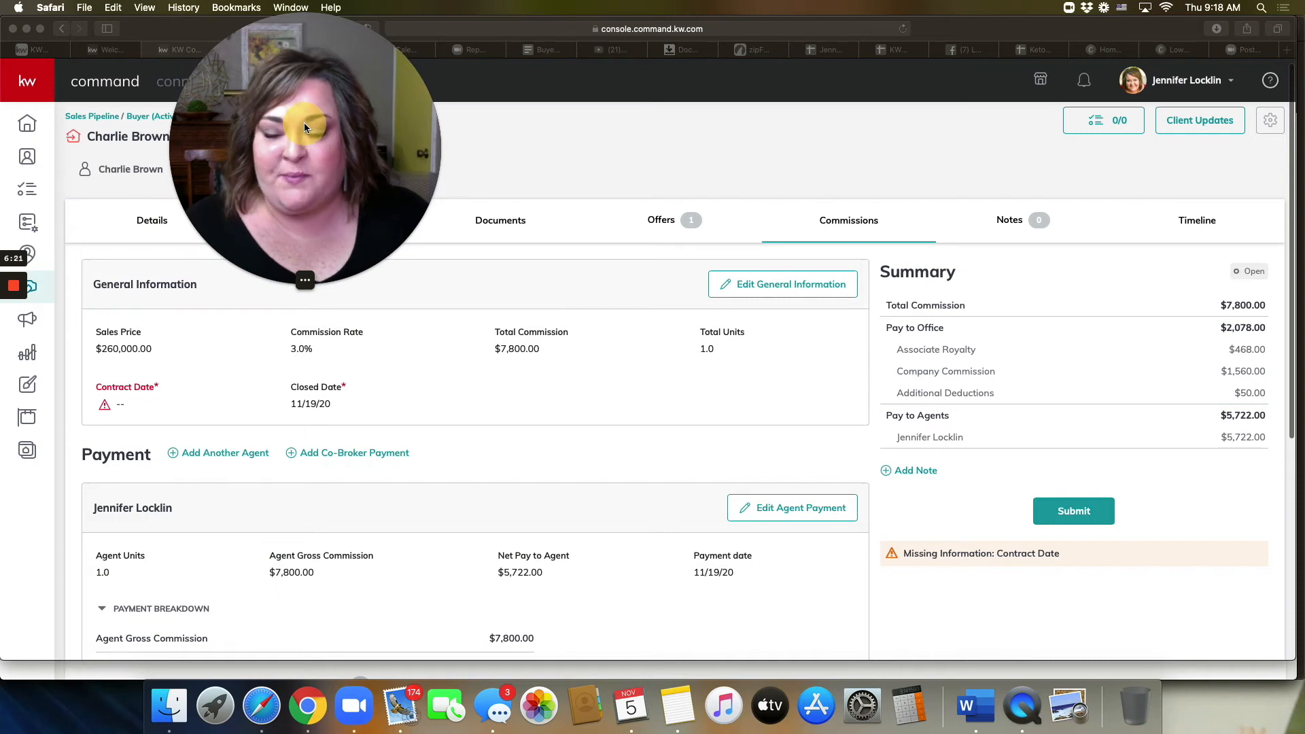
{"action": "left_click_drag", "start_coordinate": [304, 122], "coordinate": [142, 123]}
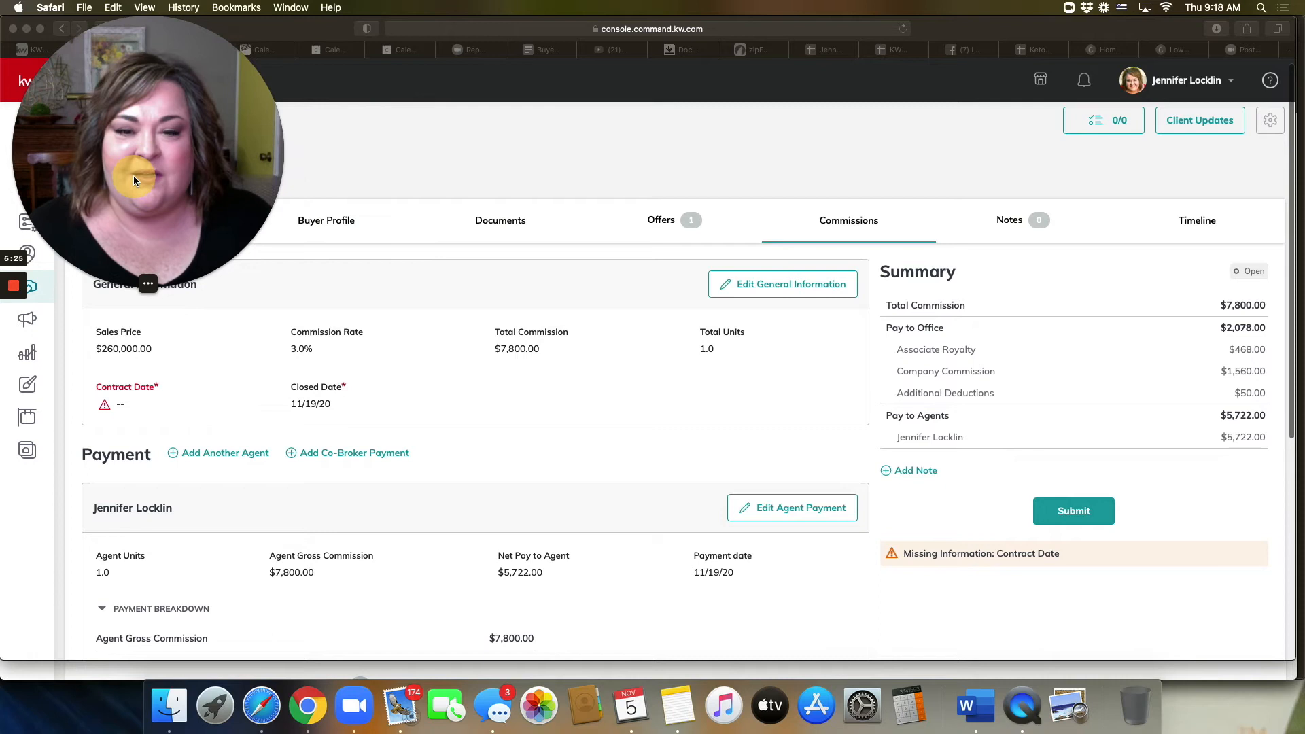
{"action": "left_click", "coordinate": [739, 287]}
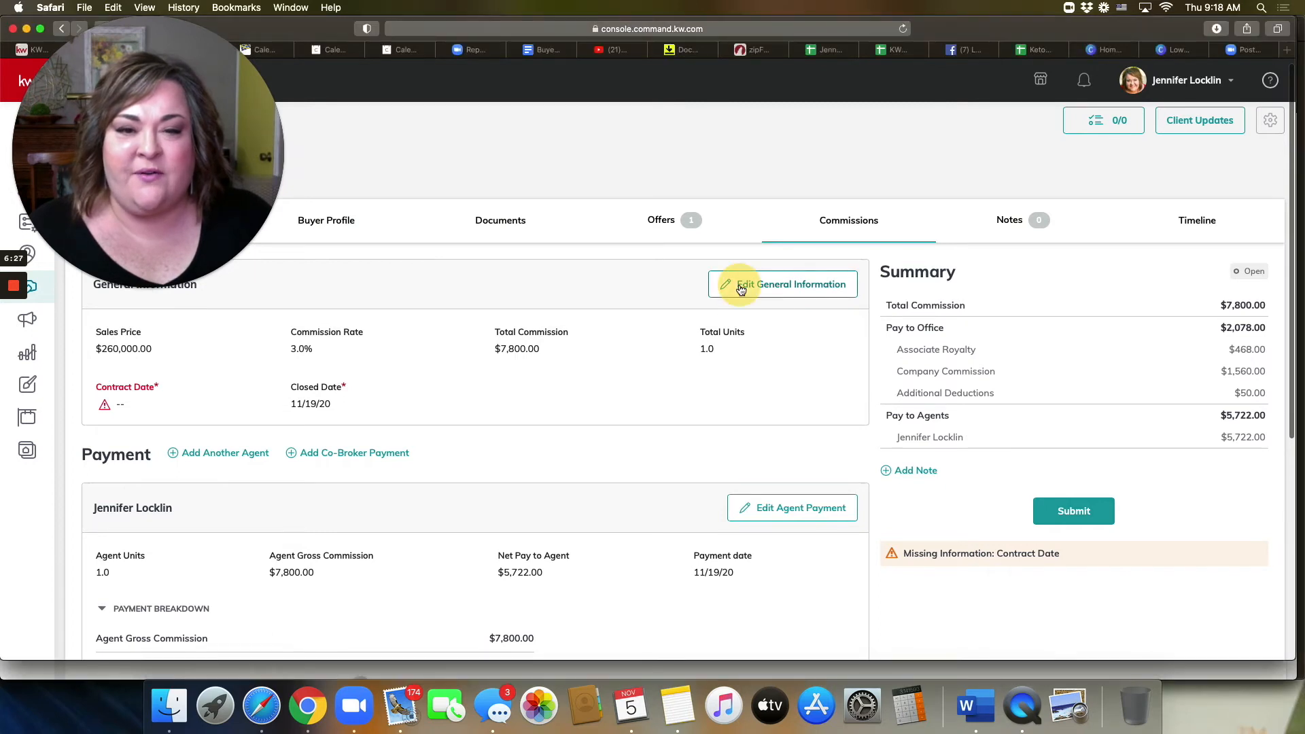
Step: Change the general information's contract date to October 13, 2020 and save it
{"action": "left_click", "coordinate": [741, 287]}
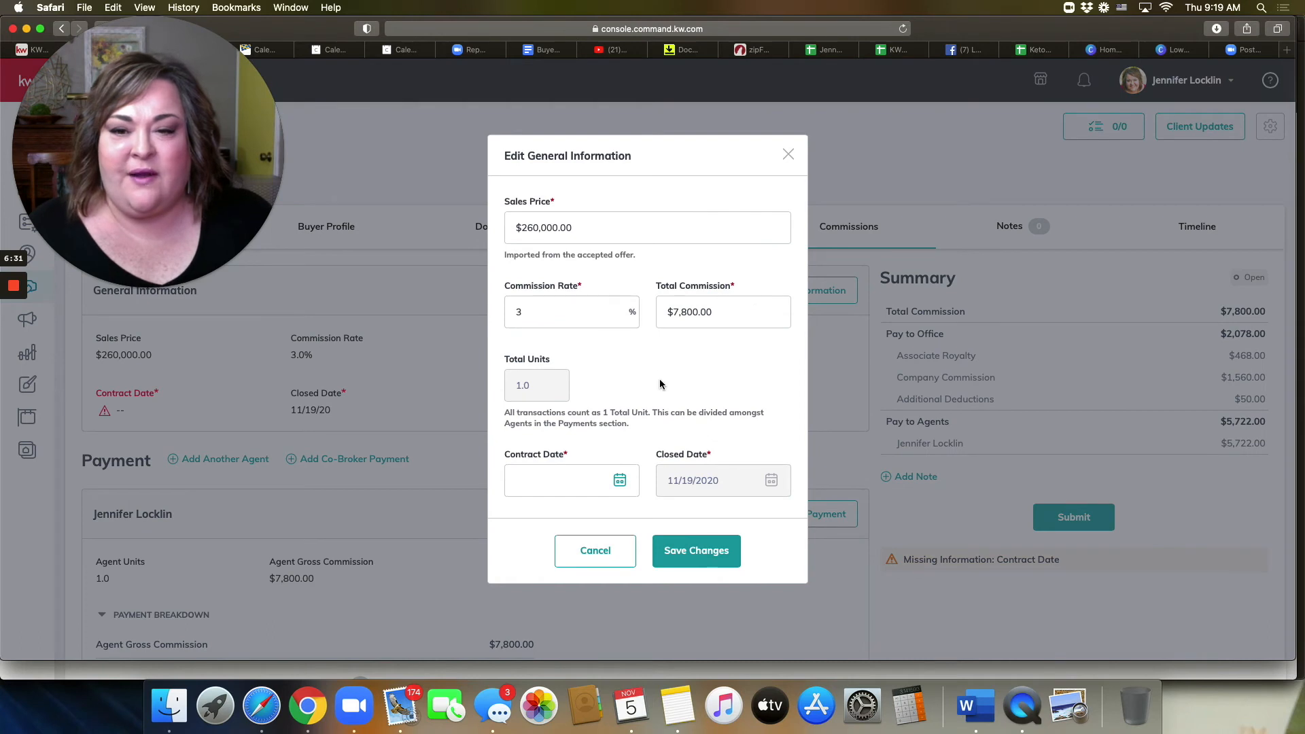
{"action": "scroll", "coordinate": [660, 384], "scroll_direction": "down", "scroll_amount": 3}
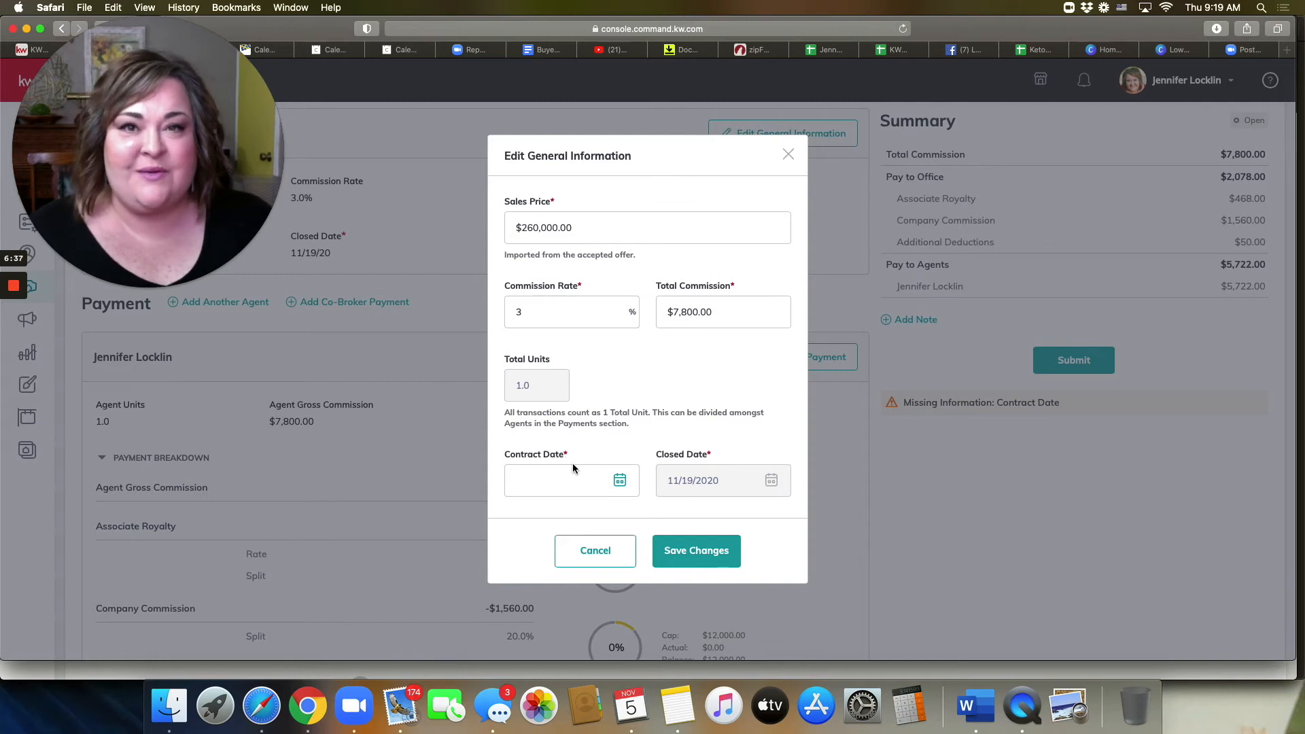
{"action": "left_click", "coordinate": [619, 480]}
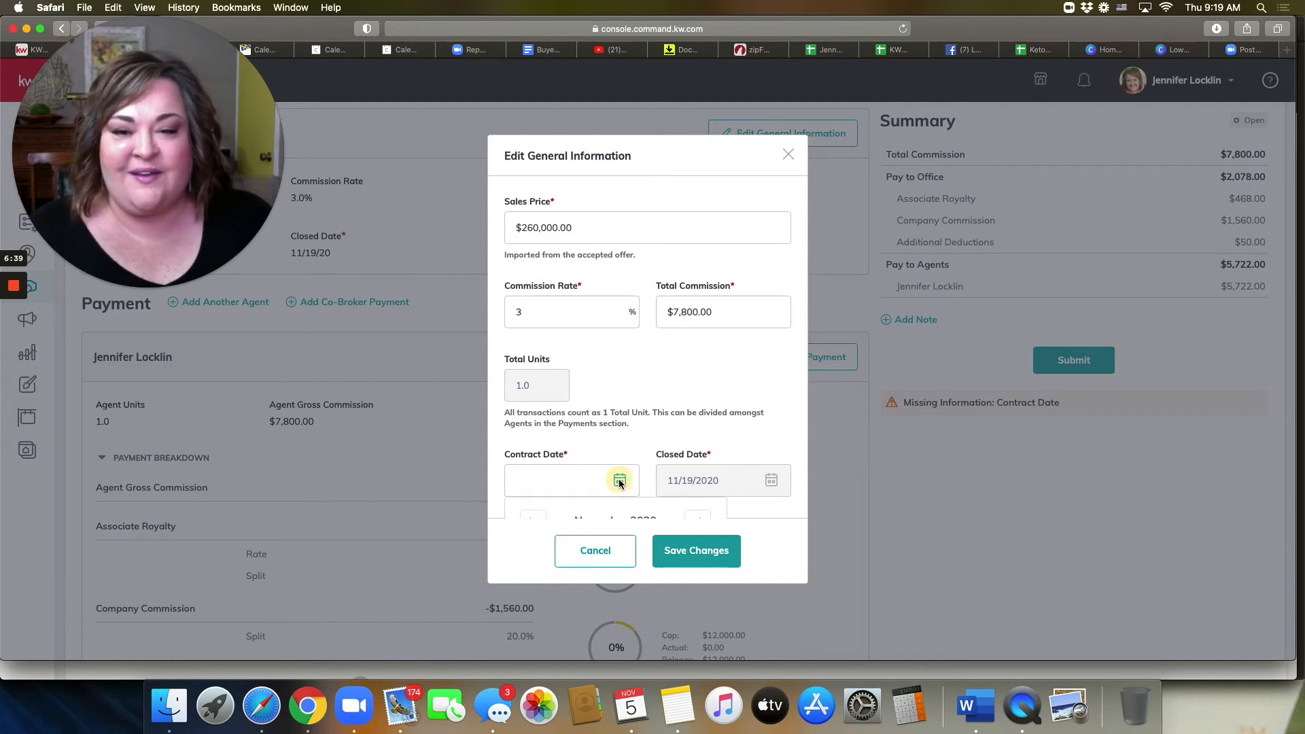
{"action": "scroll", "coordinate": [657, 427], "scroll_direction": "down", "scroll_amount": 2}
{"action": "scroll", "coordinate": [661, 425], "scroll_direction": "down", "scroll_amount": 2}
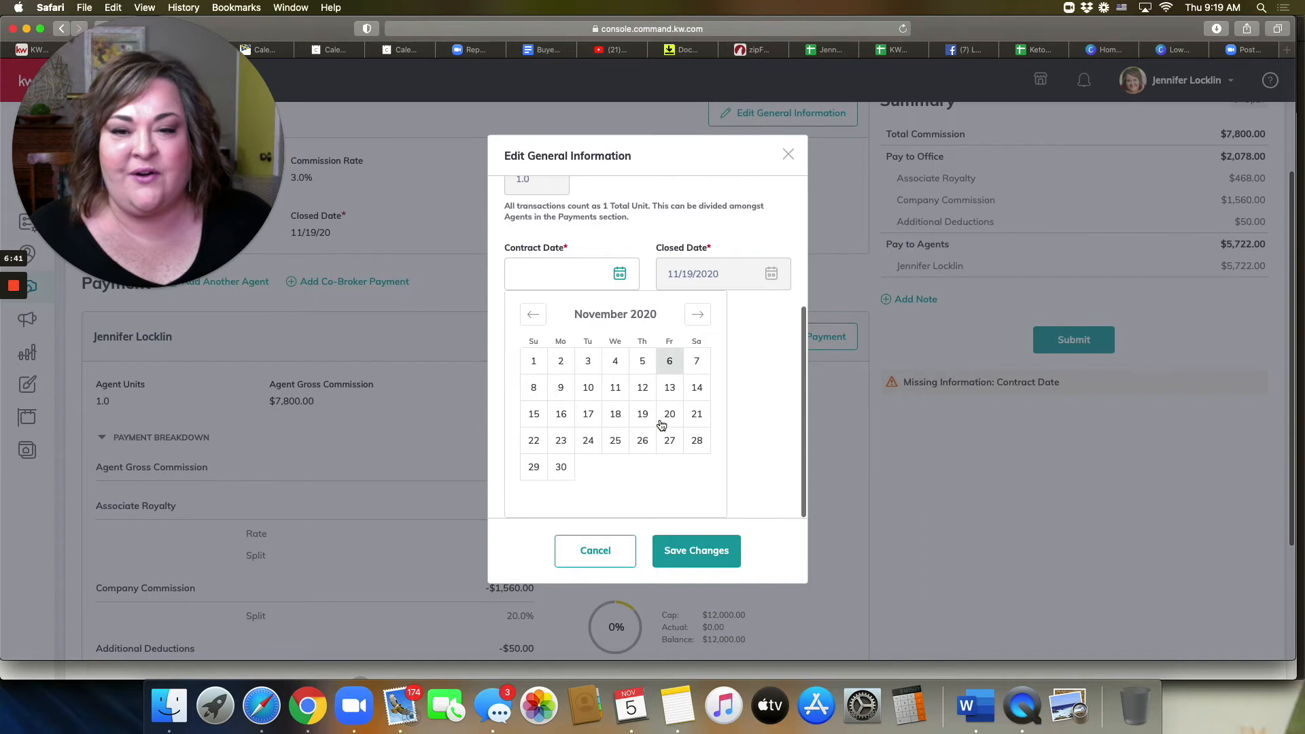
{"action": "left_click", "coordinate": [533, 316]}
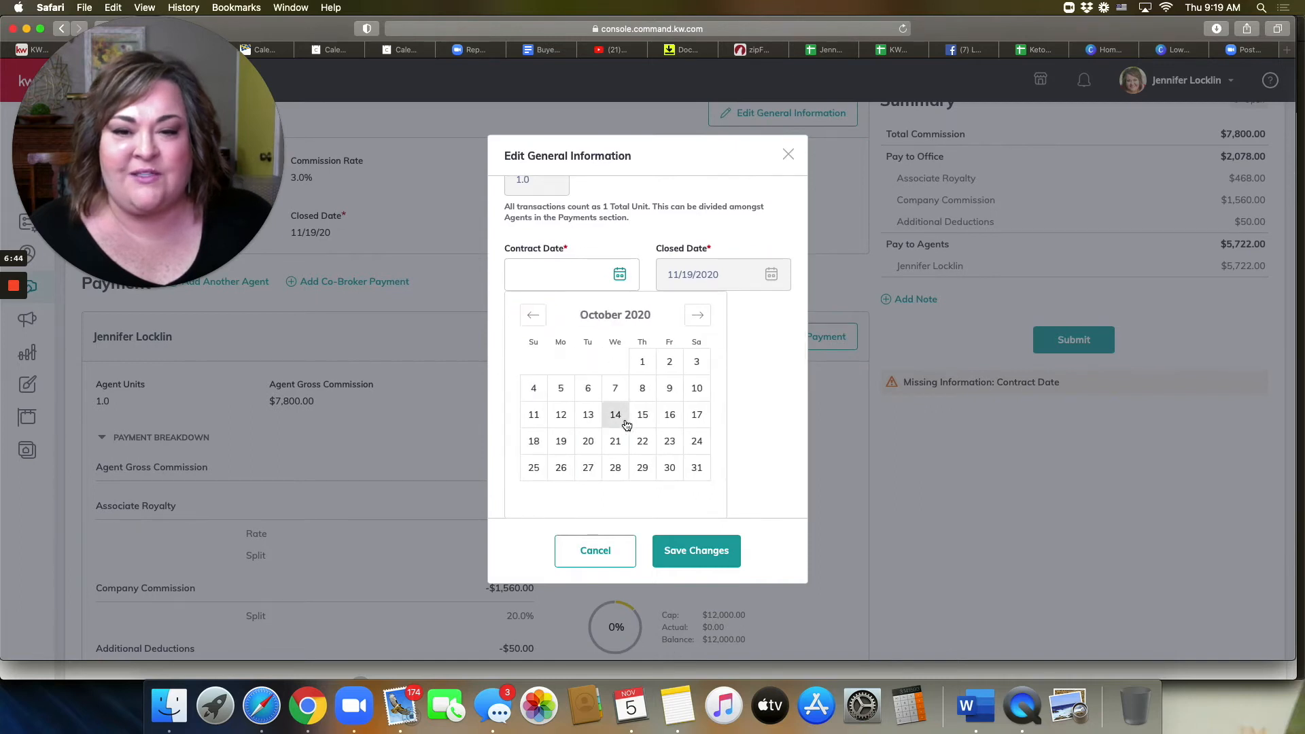
{"action": "left_click", "coordinate": [588, 415]}
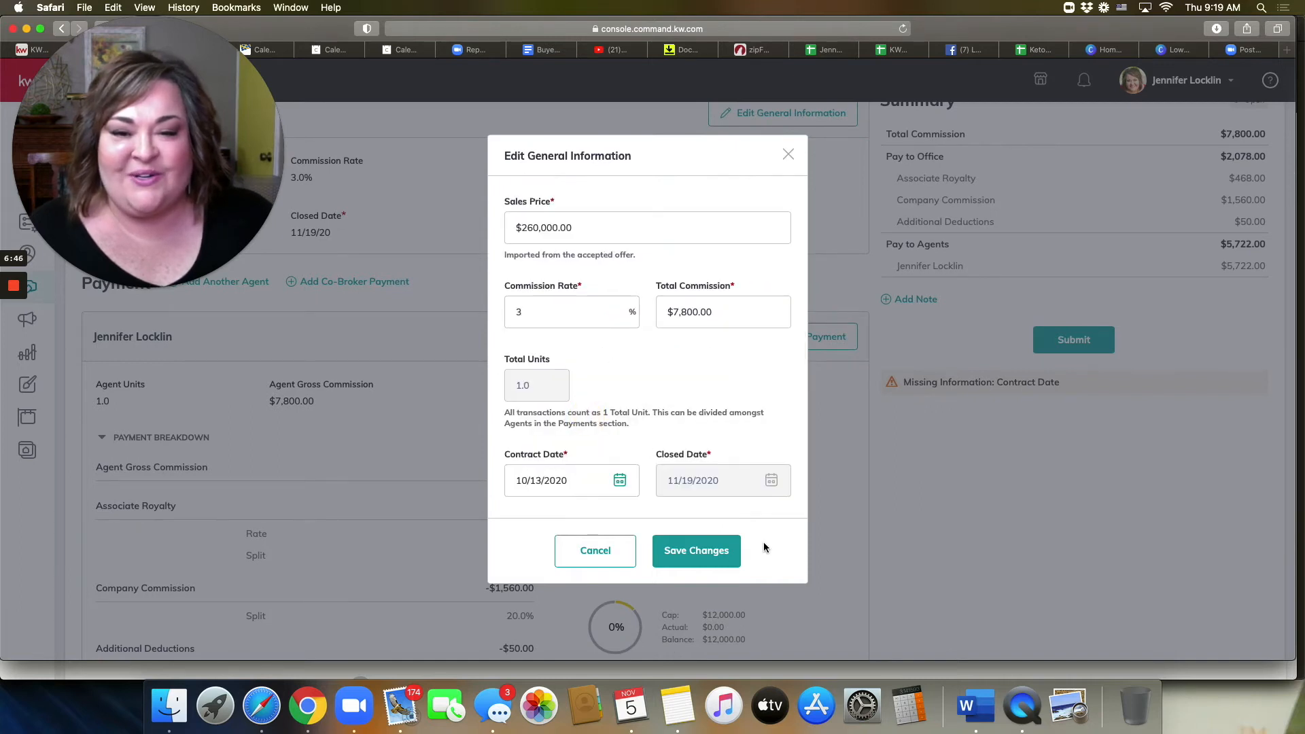
{"action": "scroll", "coordinate": [689, 391], "scroll_direction": "down", "scroll_amount": 3}
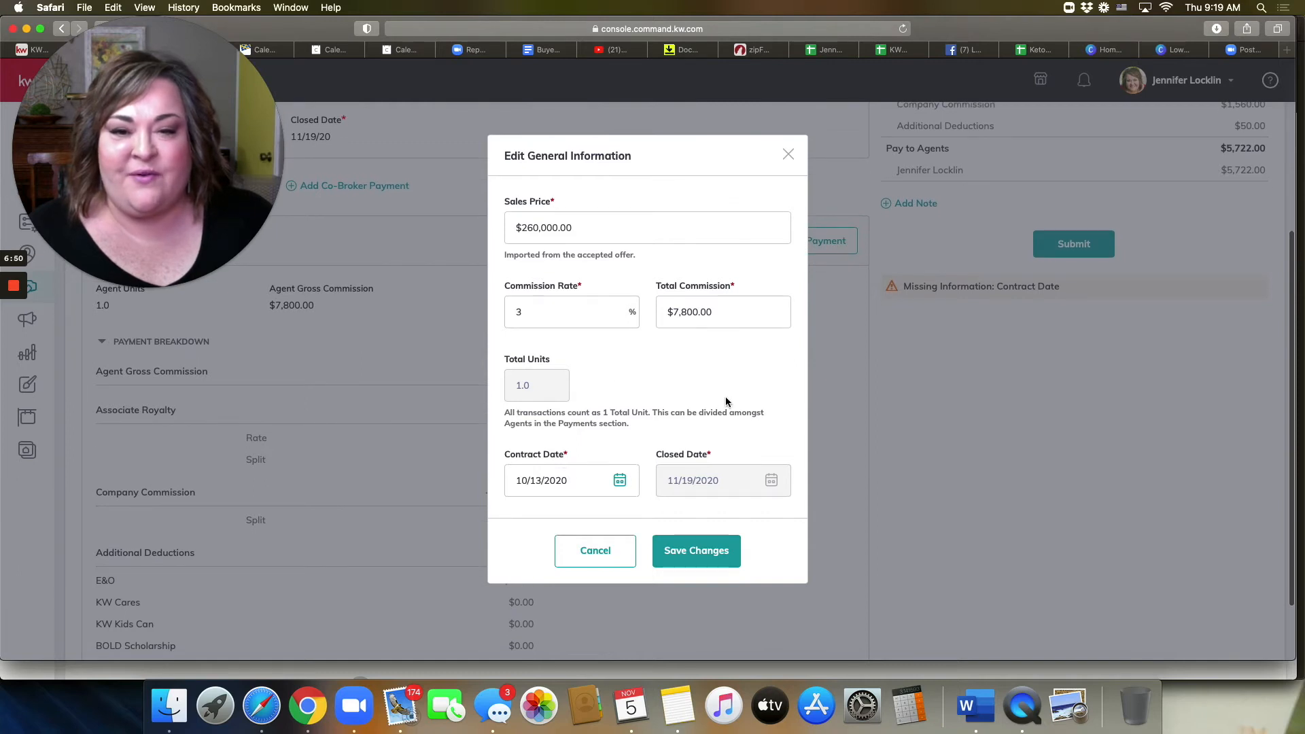
{"action": "left_click", "coordinate": [689, 559]}
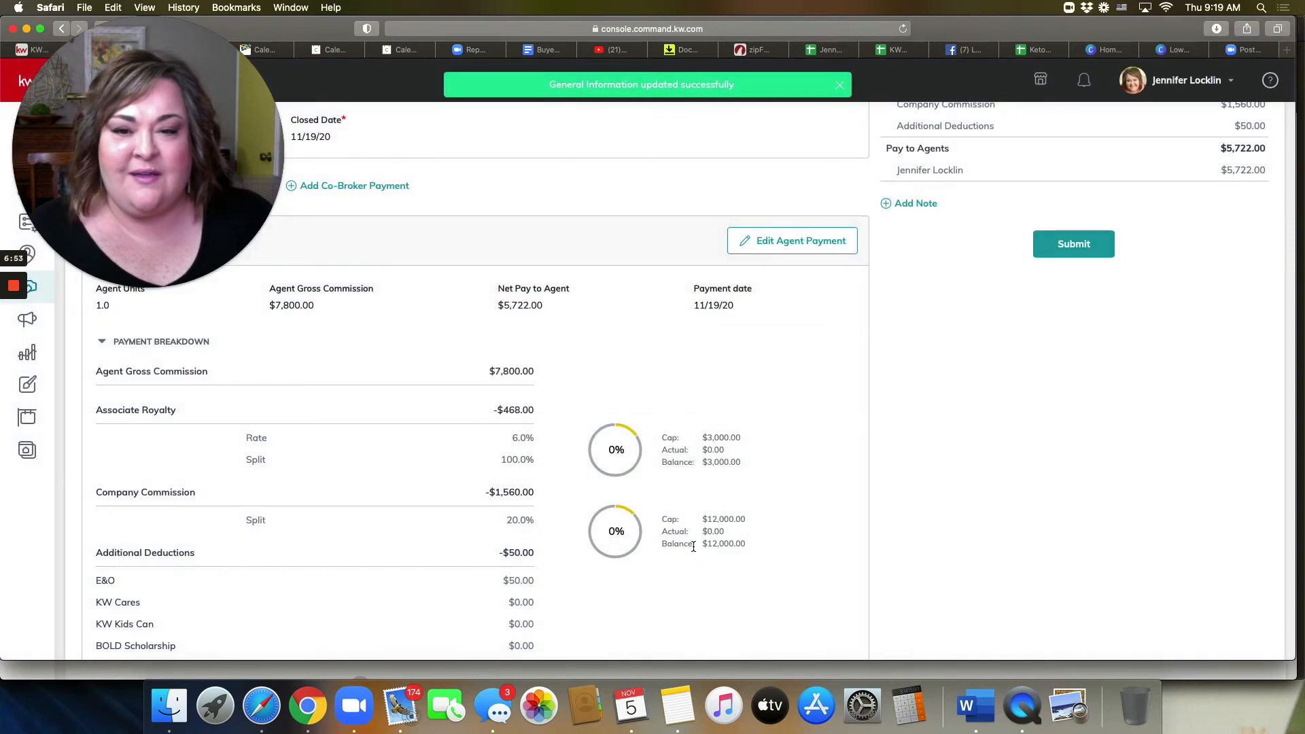
Step: Scroll the Commissions page to the payment breakdown showing $7,800 gross and $5,722 net
{"action": "scroll", "coordinate": [755, 448], "scroll_direction": "down", "scroll_amount": 2}
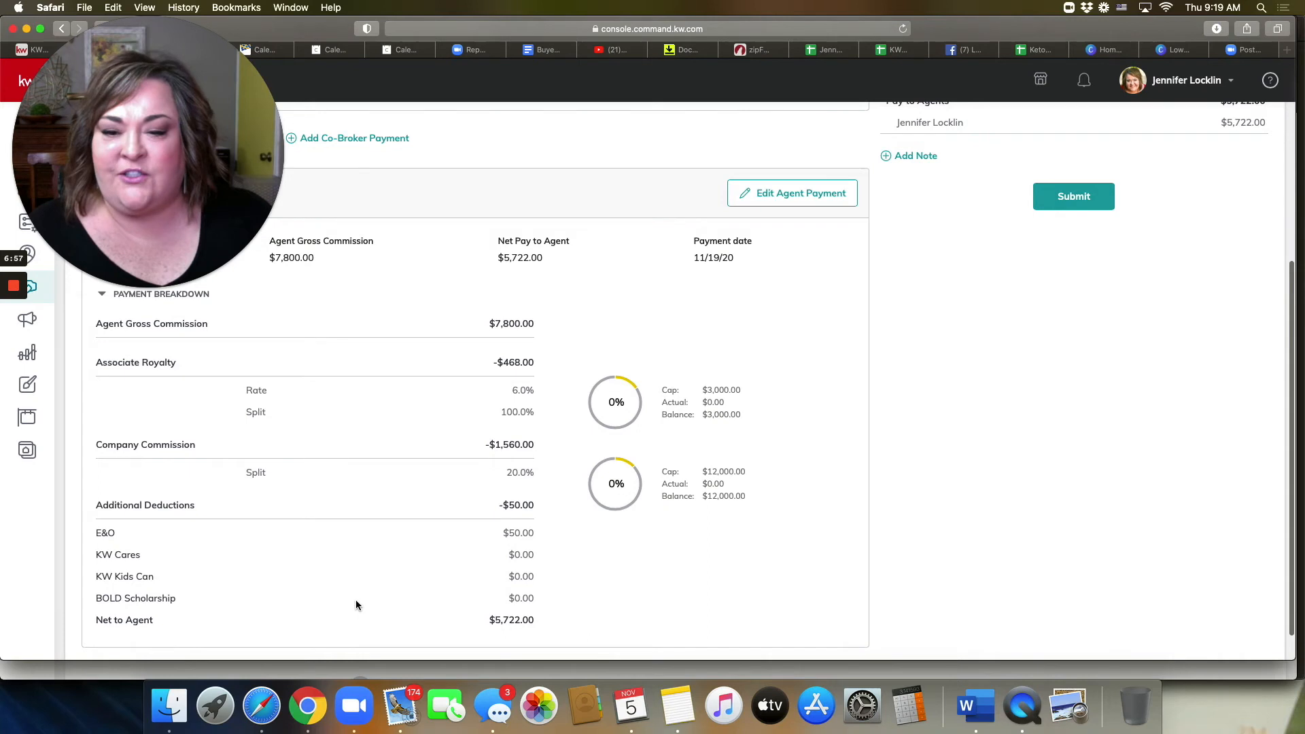
{"action": "scroll", "coordinate": [505, 510], "scroll_direction": "down", "scroll_amount": 2}
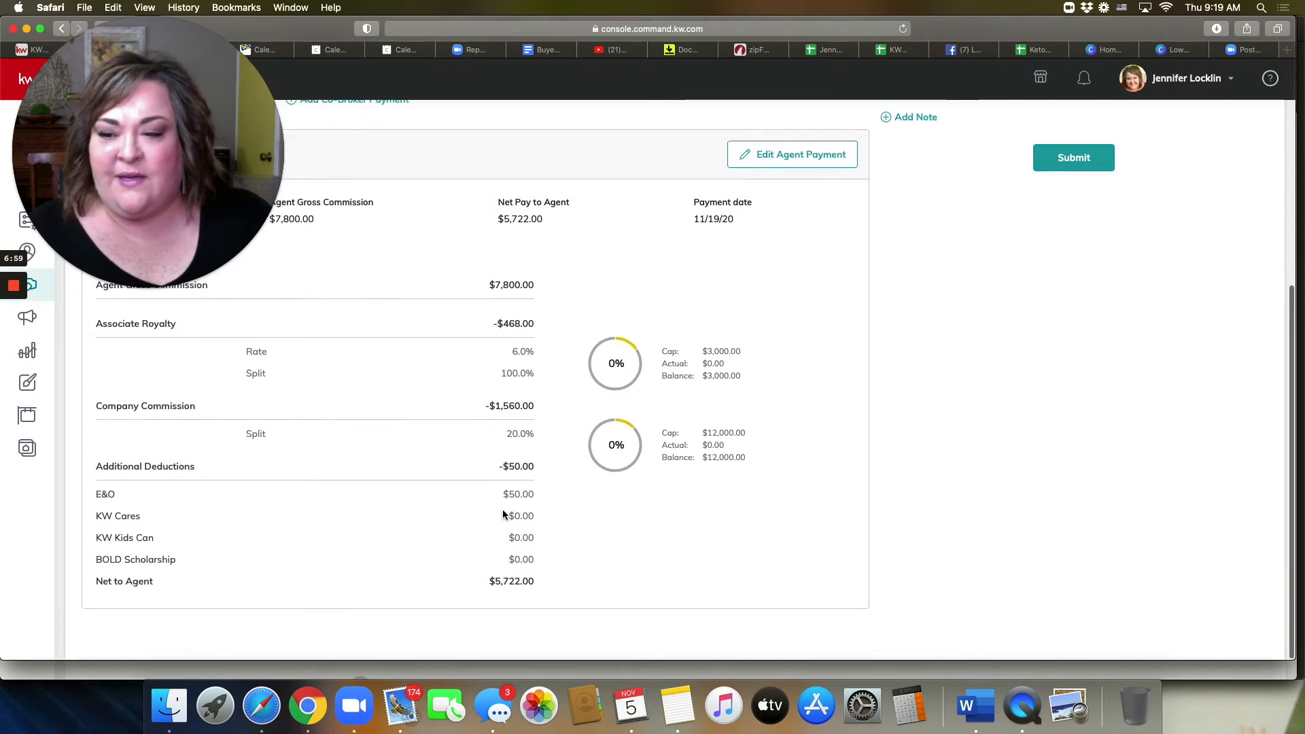
{"action": "scroll", "coordinate": [503, 512], "scroll_direction": "up", "scroll_amount": 6}
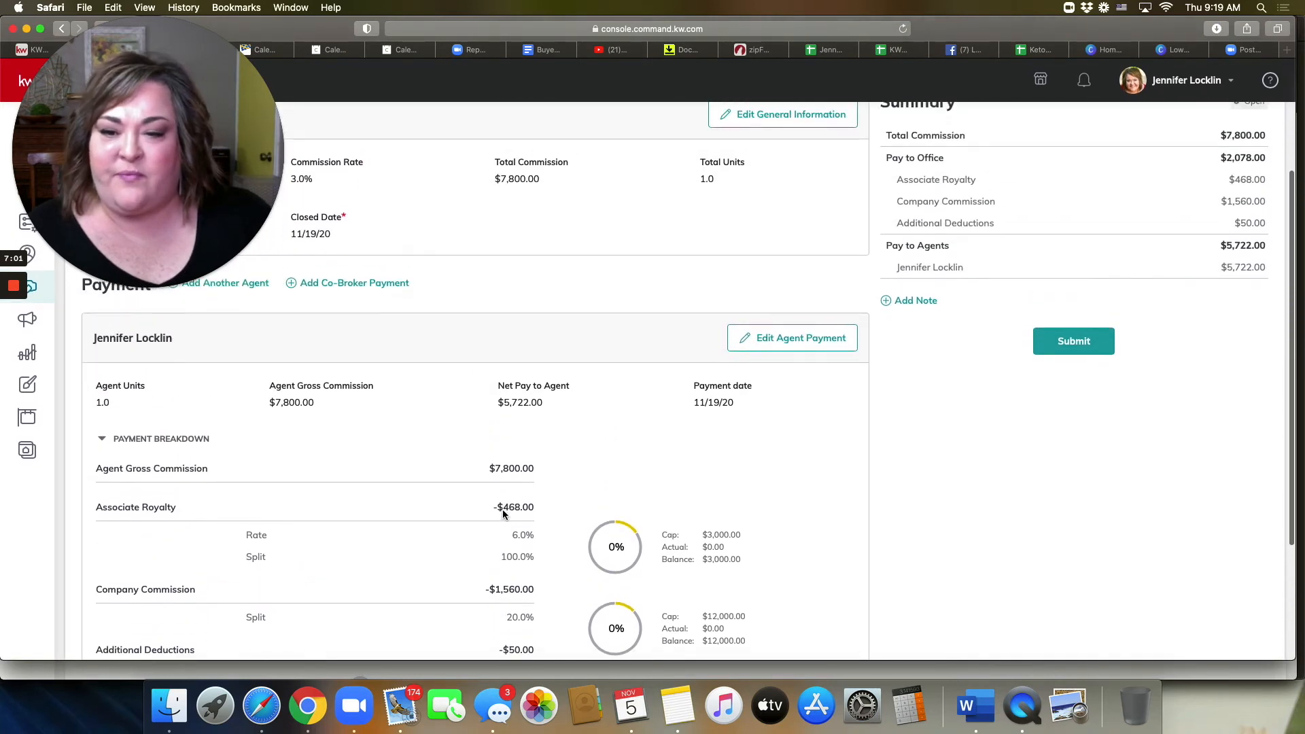
{"action": "scroll", "coordinate": [503, 514], "scroll_direction": "up", "scroll_amount": 4}
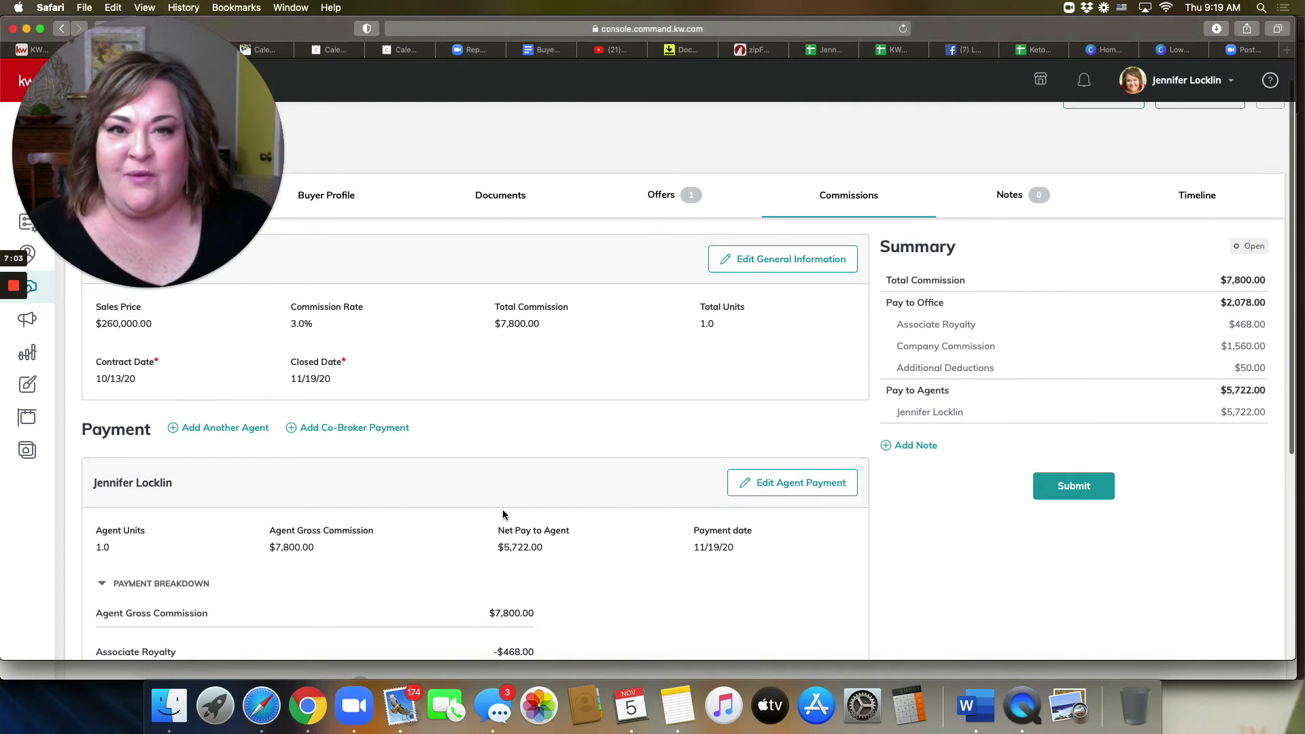
{"action": "scroll", "coordinate": [503, 515], "scroll_direction": "down", "scroll_amount": 4}
{"action": "scroll", "coordinate": [503, 515], "scroll_direction": "up", "scroll_amount": 5}
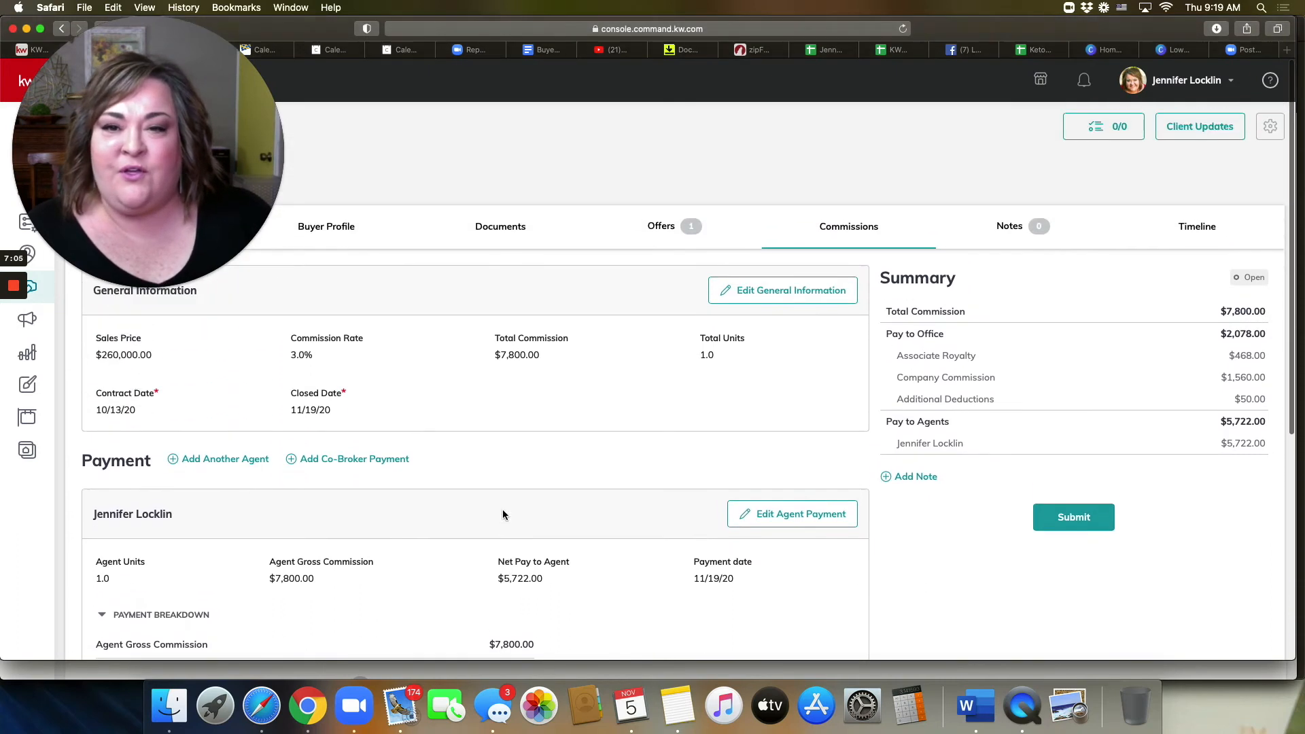
{"action": "scroll", "coordinate": [495, 500], "scroll_direction": "down", "scroll_amount": 1}
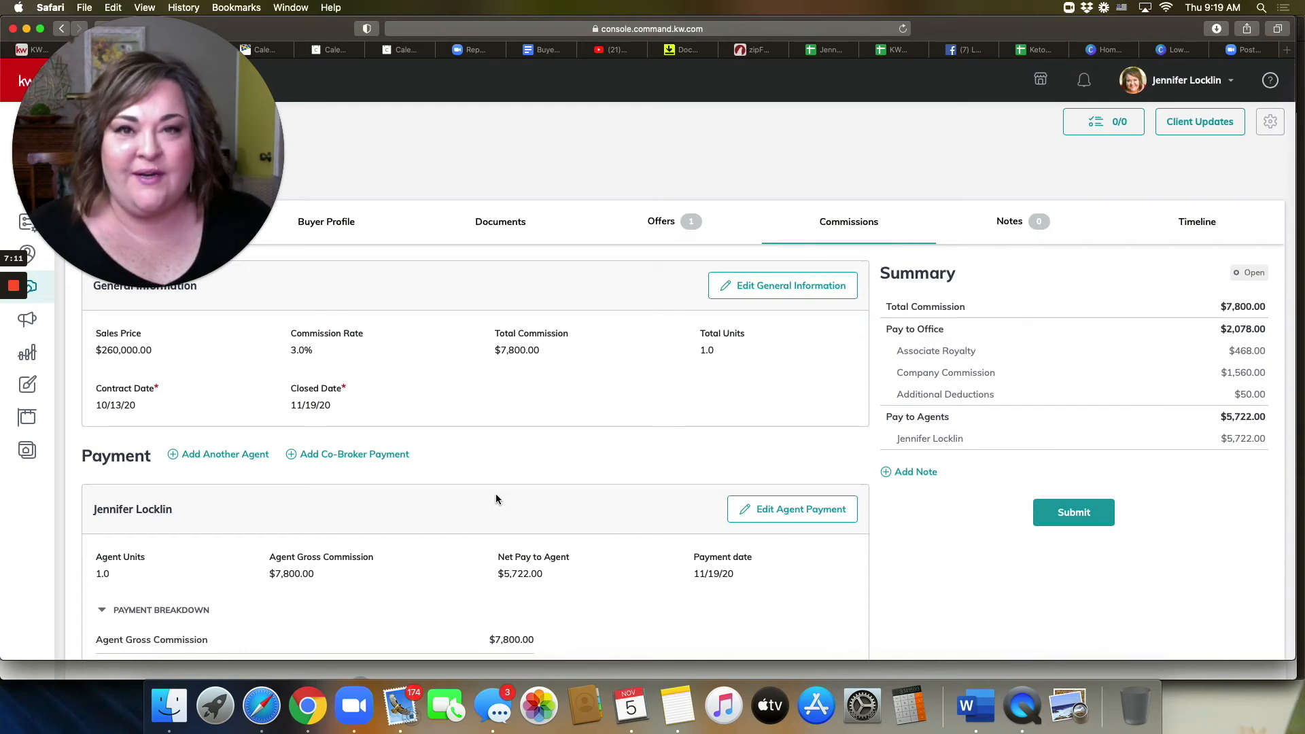
{"action": "scroll", "coordinate": [496, 500], "scroll_direction": "down", "scroll_amount": 1}
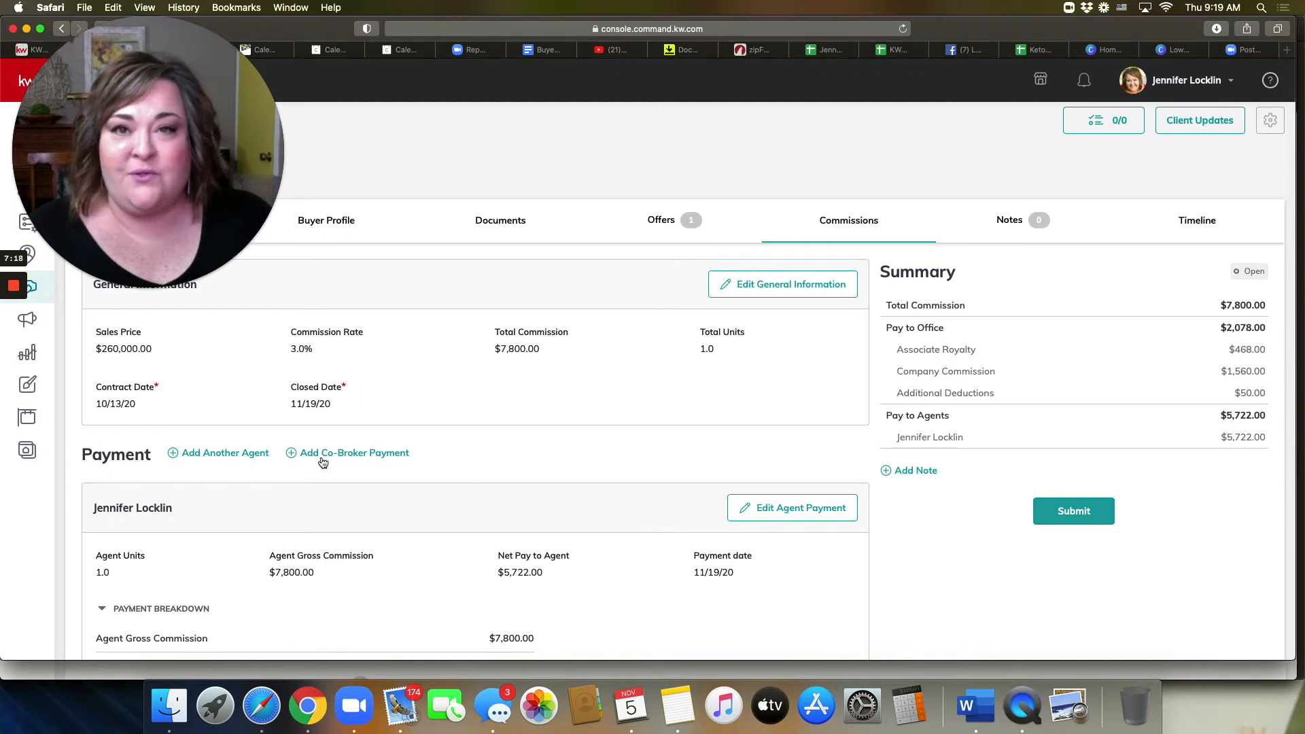
{"action": "left_click_drag", "start_coordinate": [227, 228], "coordinate": [278, 315]}
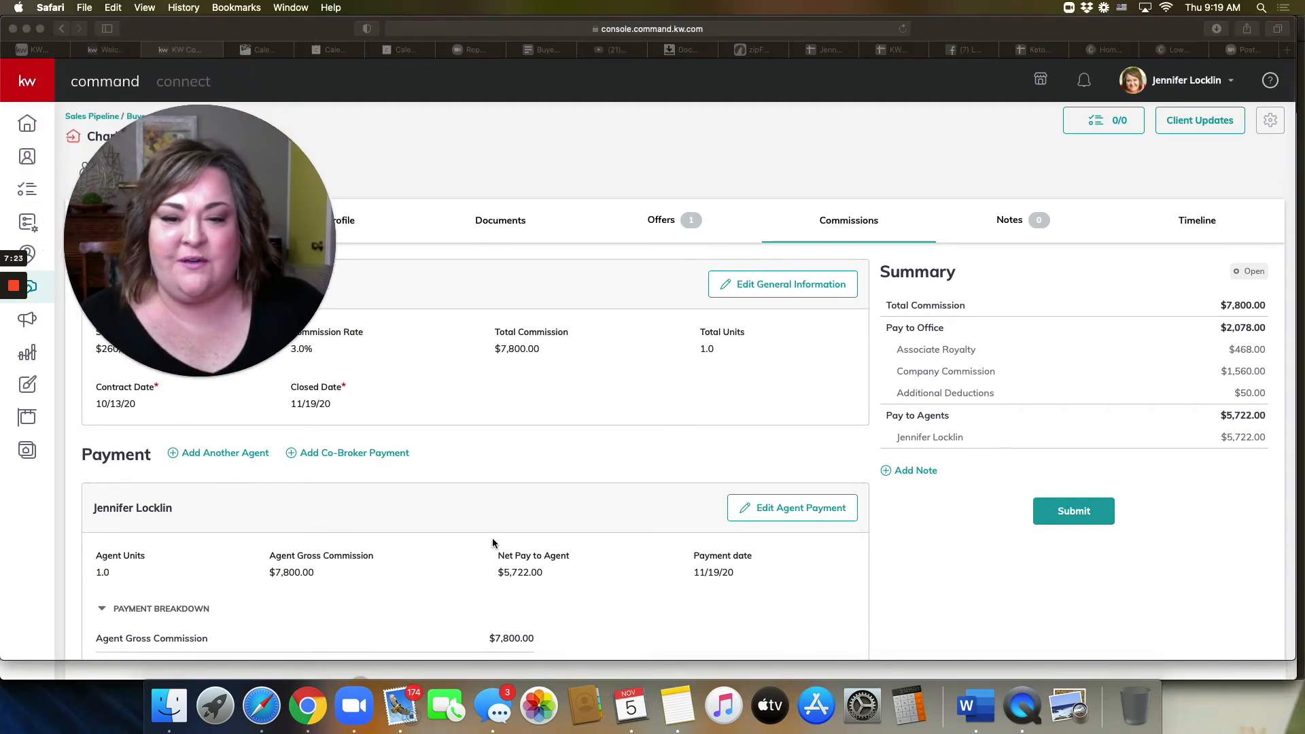
{"action": "left_click", "coordinate": [768, 509]}
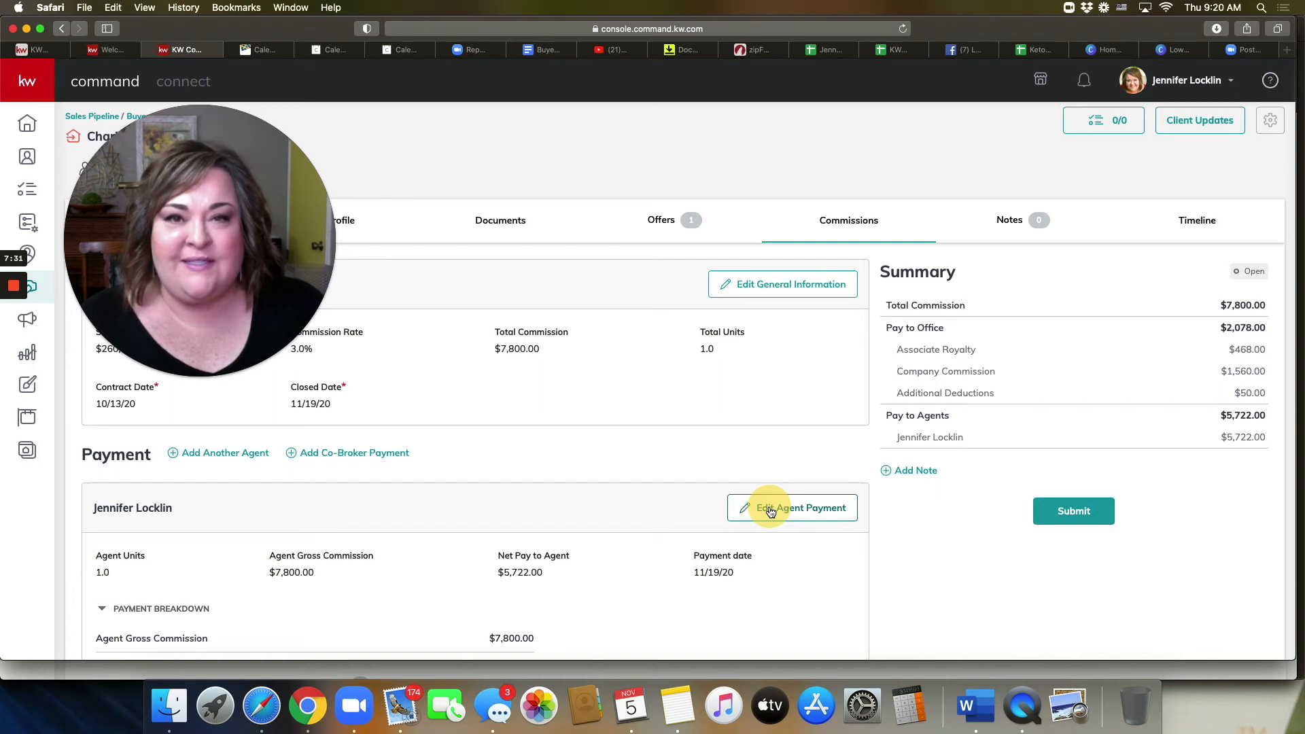
{"action": "scroll", "coordinate": [677, 489], "scroll_direction": "down", "scroll_amount": 3}
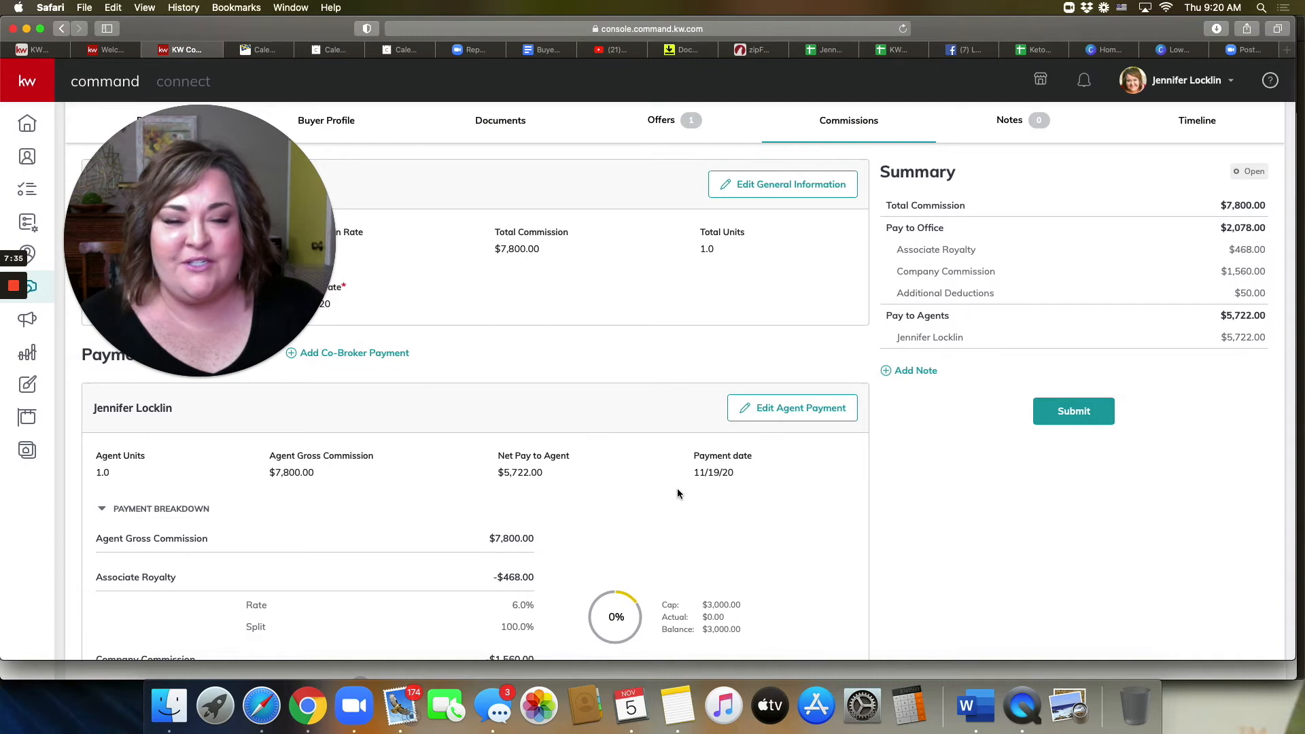
Step: Open Edit Agent Payment and review the $50 deductions, $5,722.00 net and extra payment options
{"action": "left_click", "coordinate": [800, 408]}
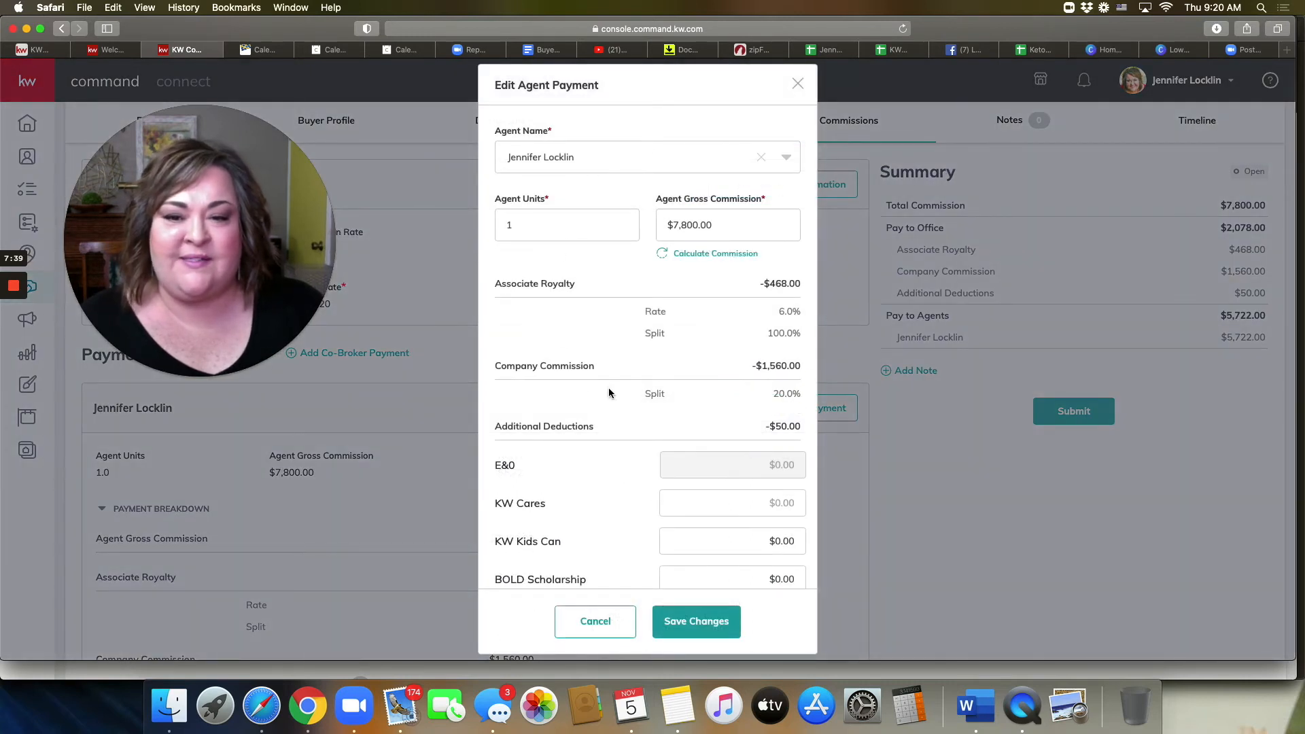
{"action": "scroll", "coordinate": [637, 393], "scroll_direction": "down", "scroll_amount": 5}
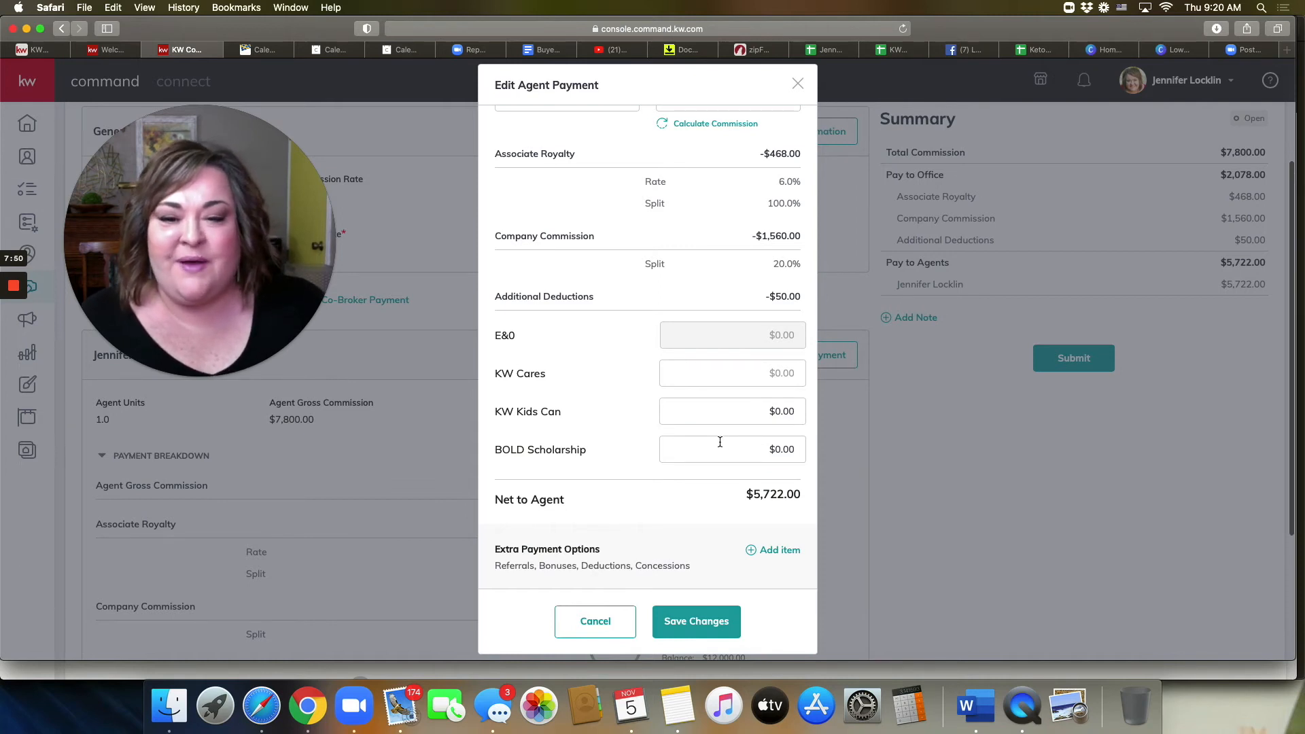
{"action": "scroll", "coordinate": [720, 442], "scroll_direction": "down", "scroll_amount": 2}
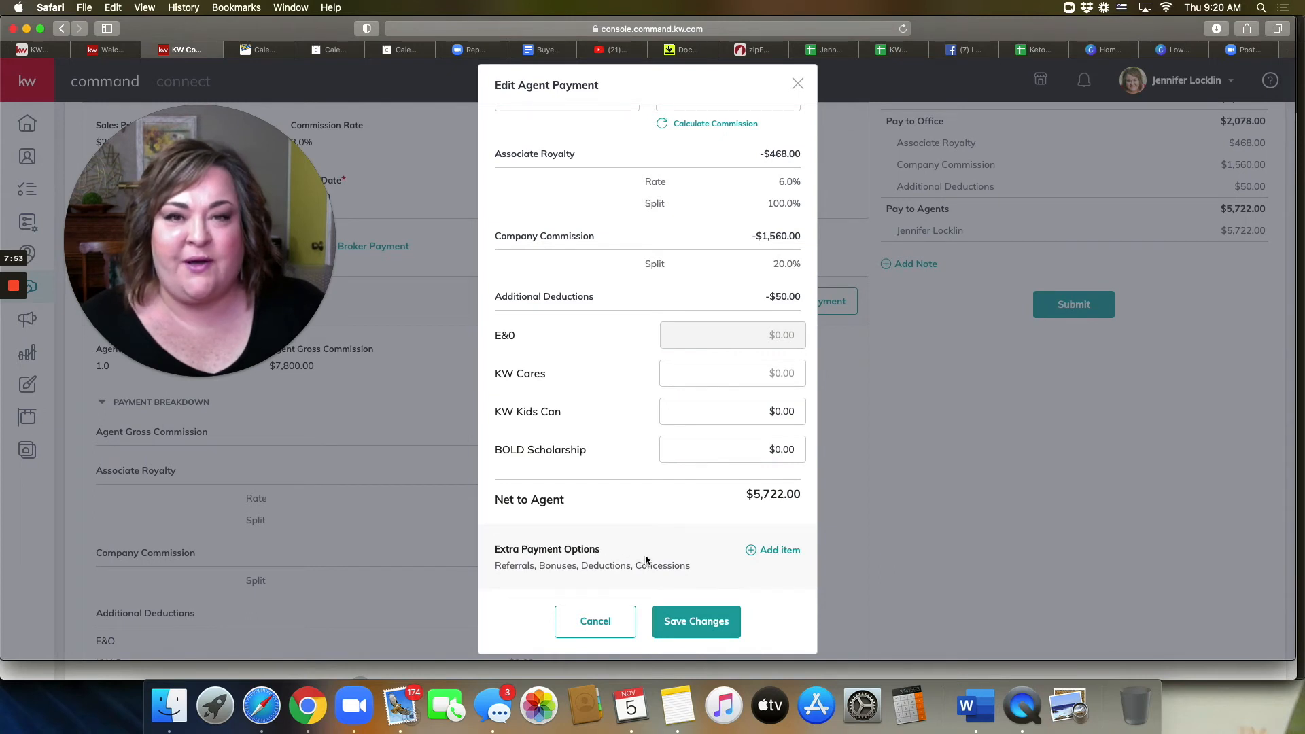
Step: Add an extra payment item of type Outside Referral to the agent payment
{"action": "left_click", "coordinate": [762, 552]}
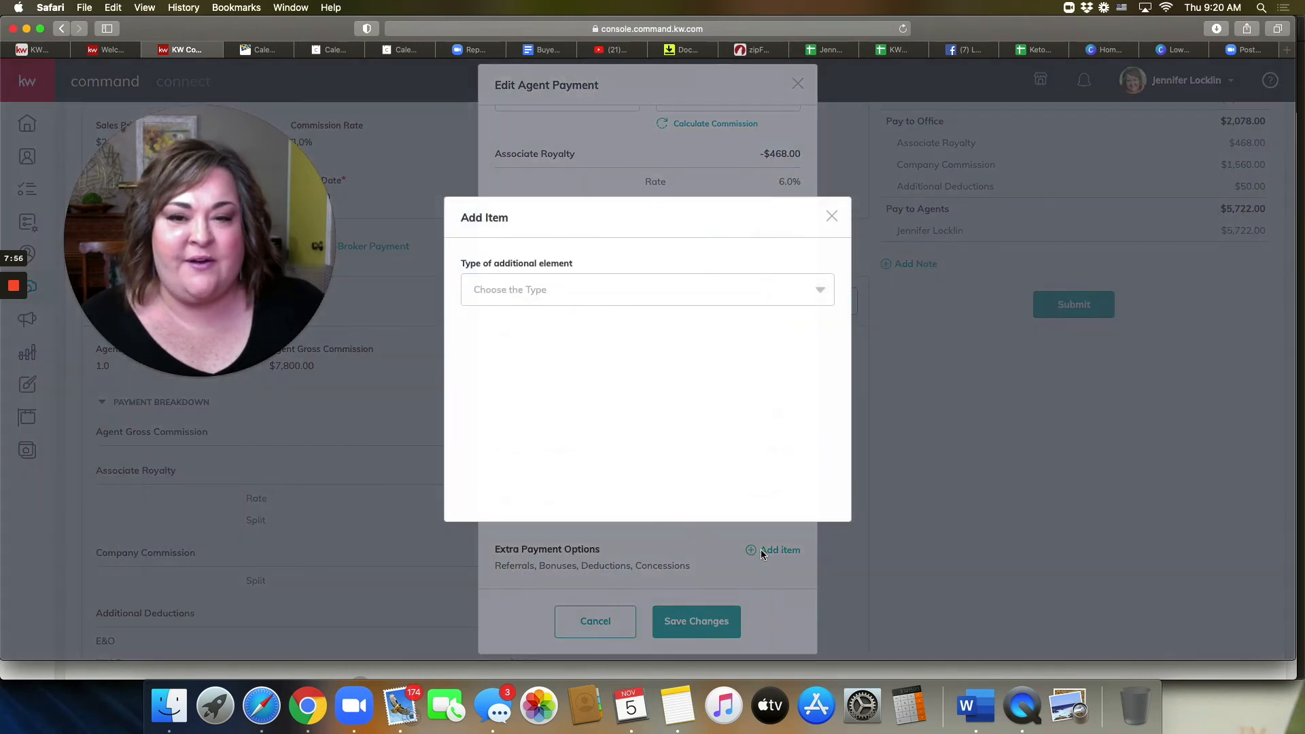
{"action": "left_click", "coordinate": [799, 294]}
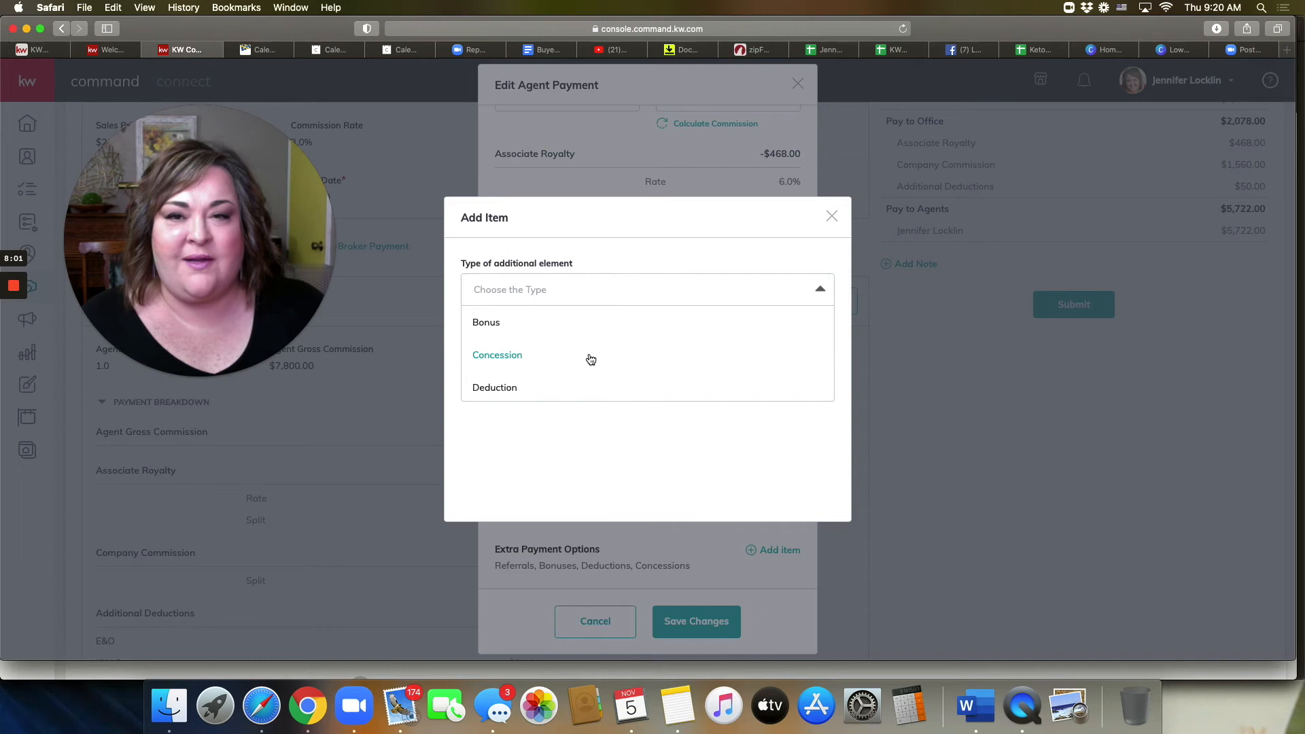
{"action": "scroll", "coordinate": [591, 360], "scroll_direction": "down", "scroll_amount": 3}
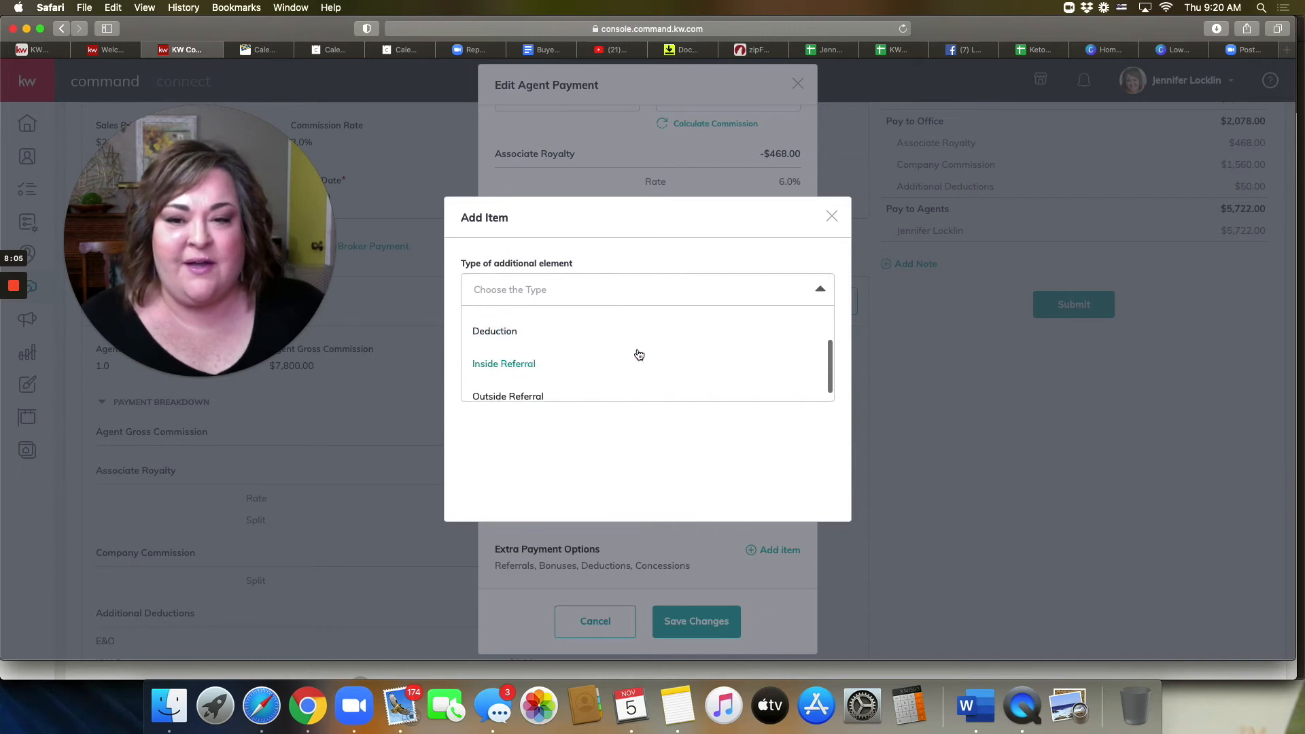
{"action": "scroll", "coordinate": [640, 355], "scroll_direction": "down", "scroll_amount": 1}
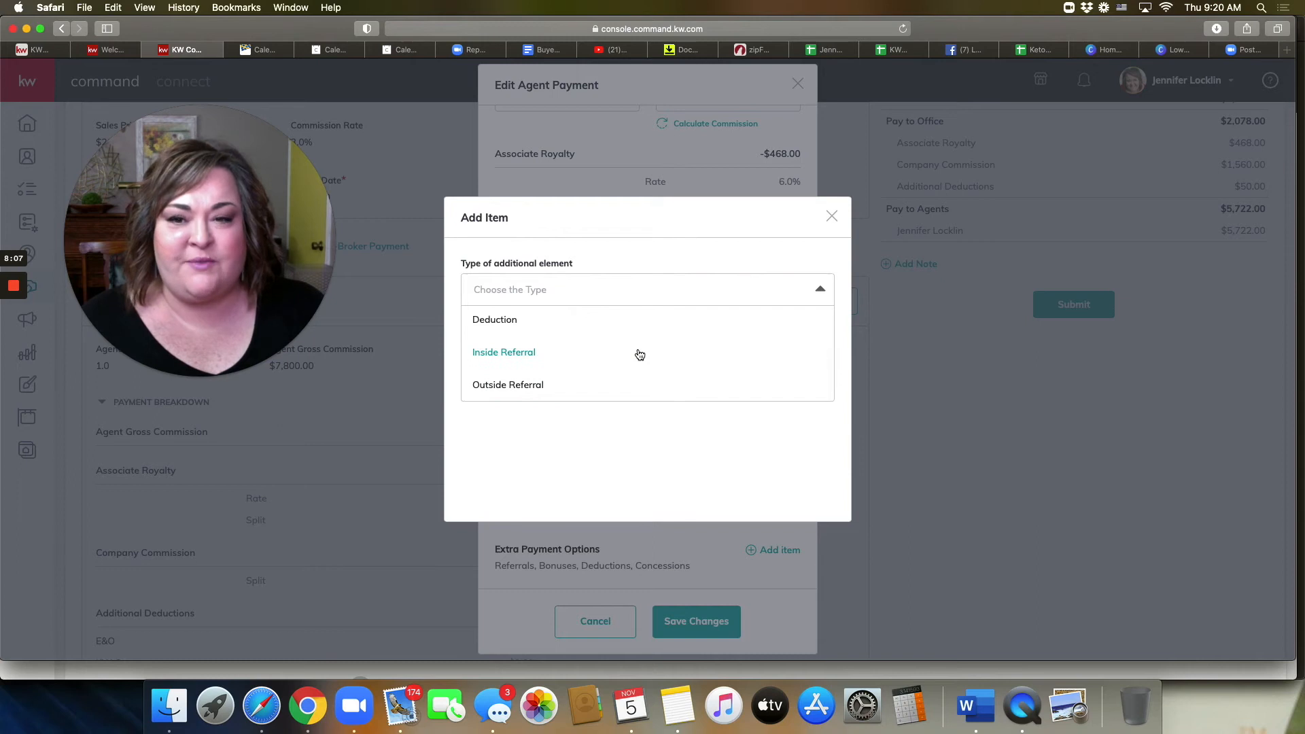
{"action": "left_click", "coordinate": [504, 389]}
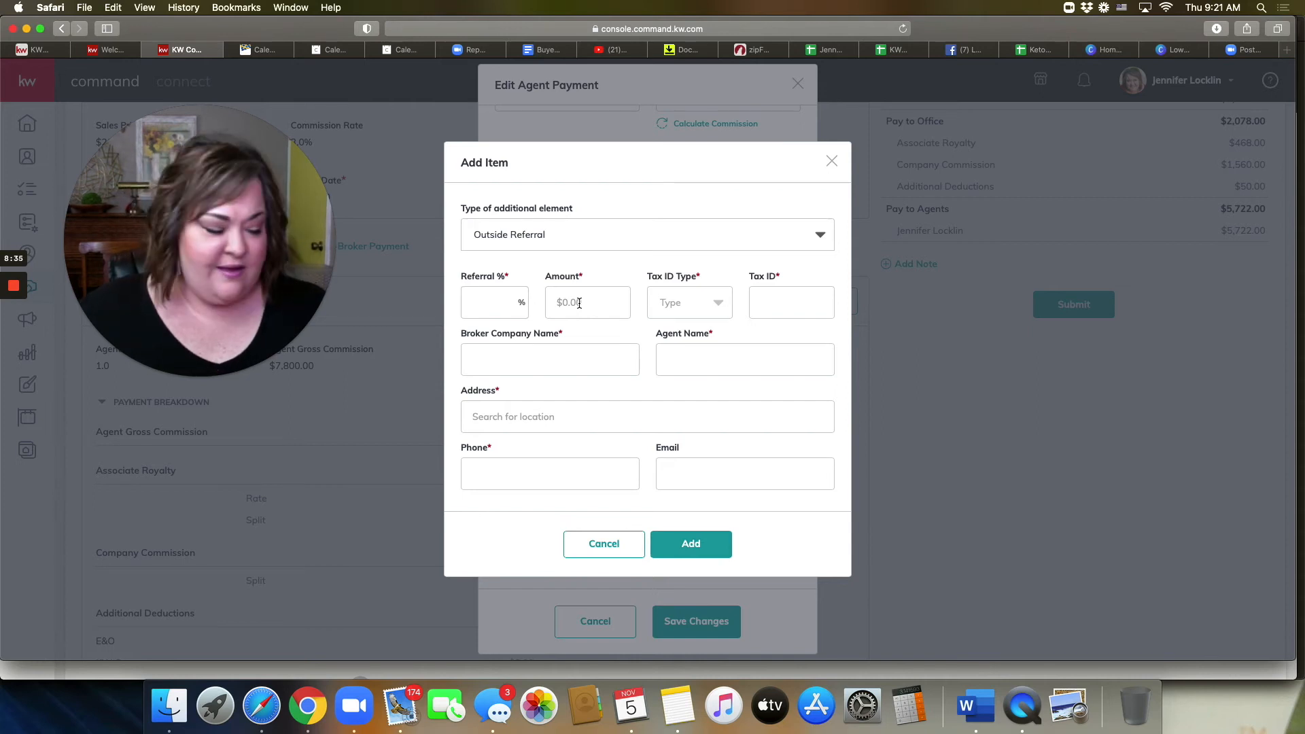
Step: Launch Calculator and move it to the right side of the screen
{"action": "left_click", "coordinate": [912, 707]}
{"action": "left_click", "coordinate": [291, 84]}
{"action": "left_click_drag", "start_coordinate": [291, 84], "coordinate": [1044, 183]}
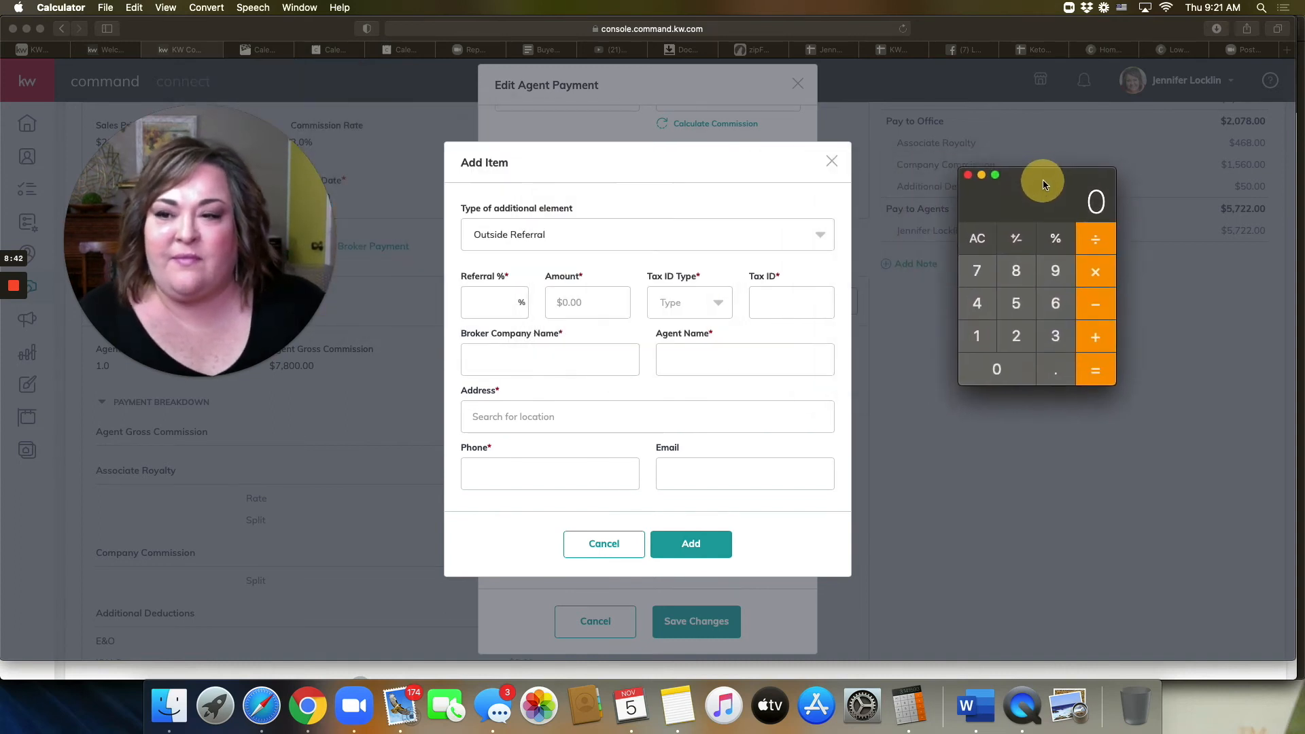
{"action": "scroll", "coordinate": [667, 329], "scroll_direction": "up", "scroll_amount": 5}
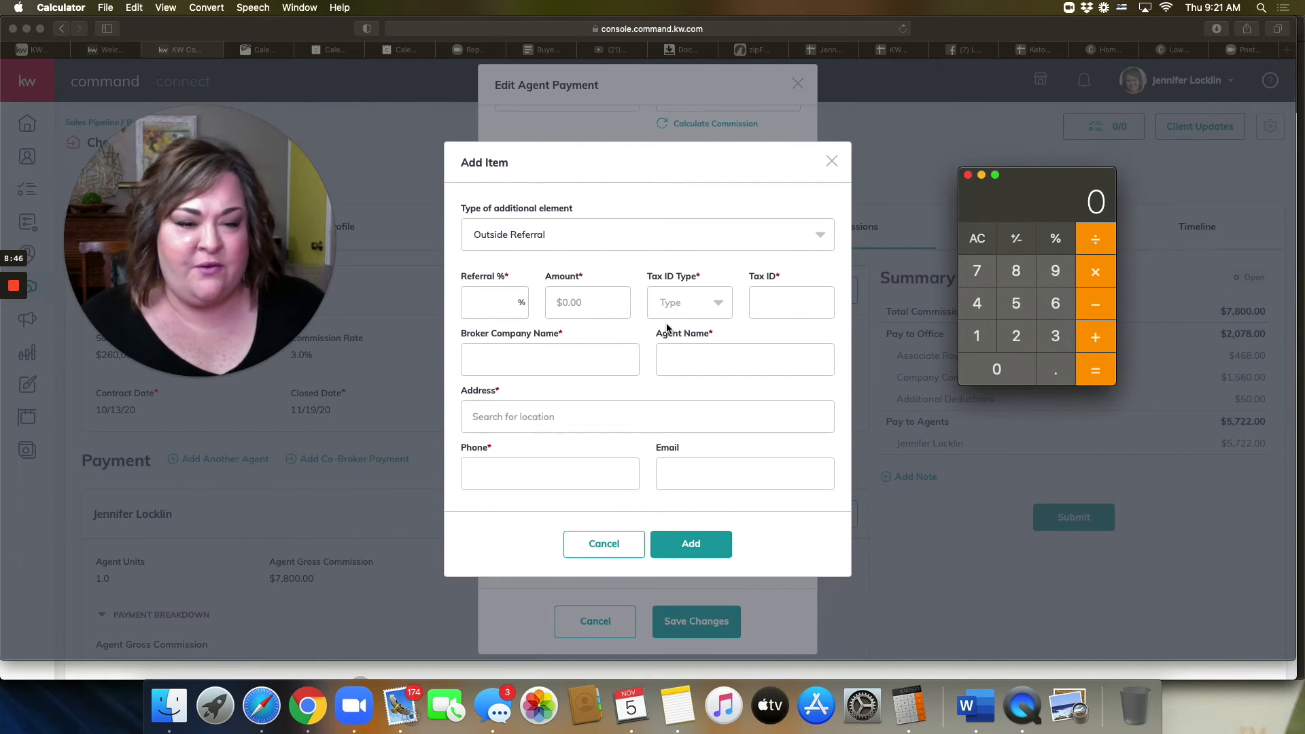
Step: Cancel both the Outside Referral item and the agent payment edit without saving
{"action": "left_click", "coordinate": [600, 541]}
{"action": "left_click", "coordinate": [601, 543]}
{"action": "left_click", "coordinate": [596, 622]}
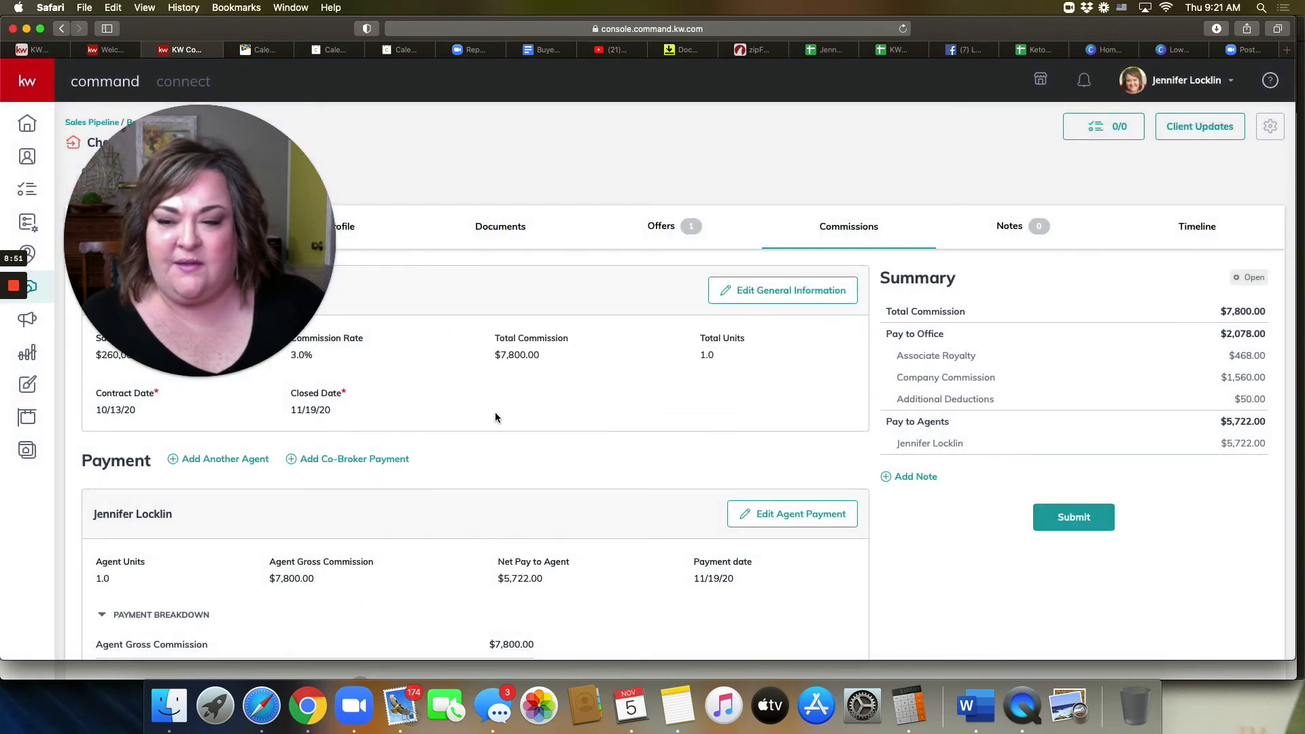
Step: Reopen the agent payment editor and add a new Outside Referral extra payment item
{"action": "mouse_move", "coordinate": [259, 261]}
{"action": "left_mouse_down"}
{"action": "mouse_move", "coordinate": [971, 254]}
{"action": "mouse_move", "coordinate": [489, 235]}
{"action": "mouse_move", "coordinate": [268, 257]}
{"action": "mouse_move", "coordinate": [265, 270]}
{"action": "left_mouse_up"}
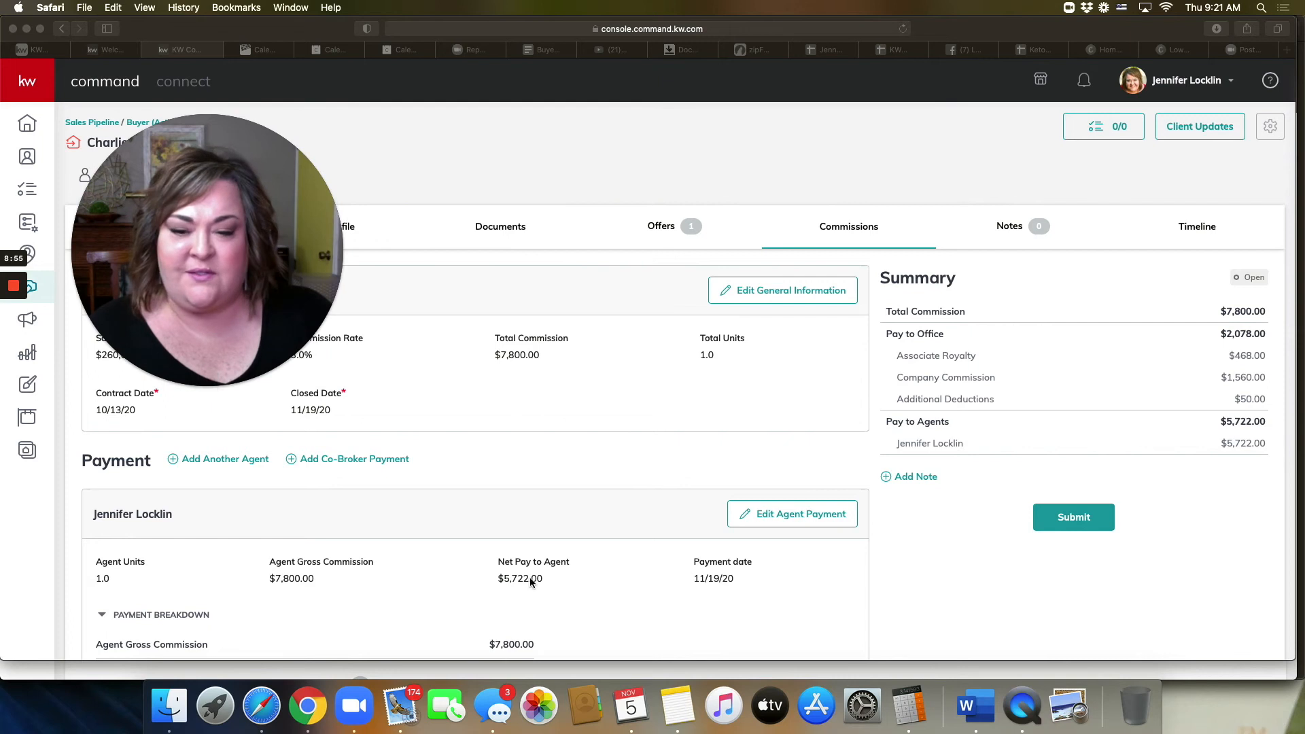
{"action": "left_click", "coordinate": [785, 520]}
{"action": "left_click", "coordinate": [783, 519]}
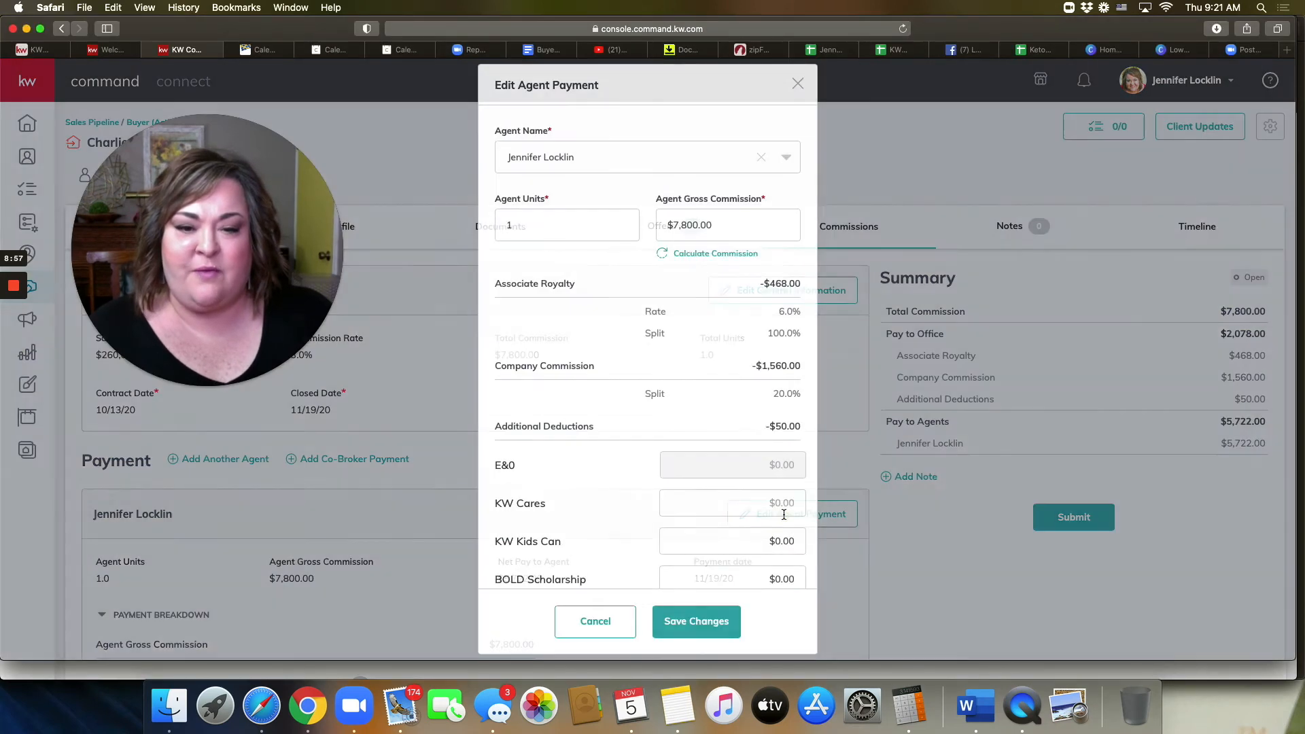
{"action": "scroll", "coordinate": [632, 474], "scroll_direction": "down", "scroll_amount": 5}
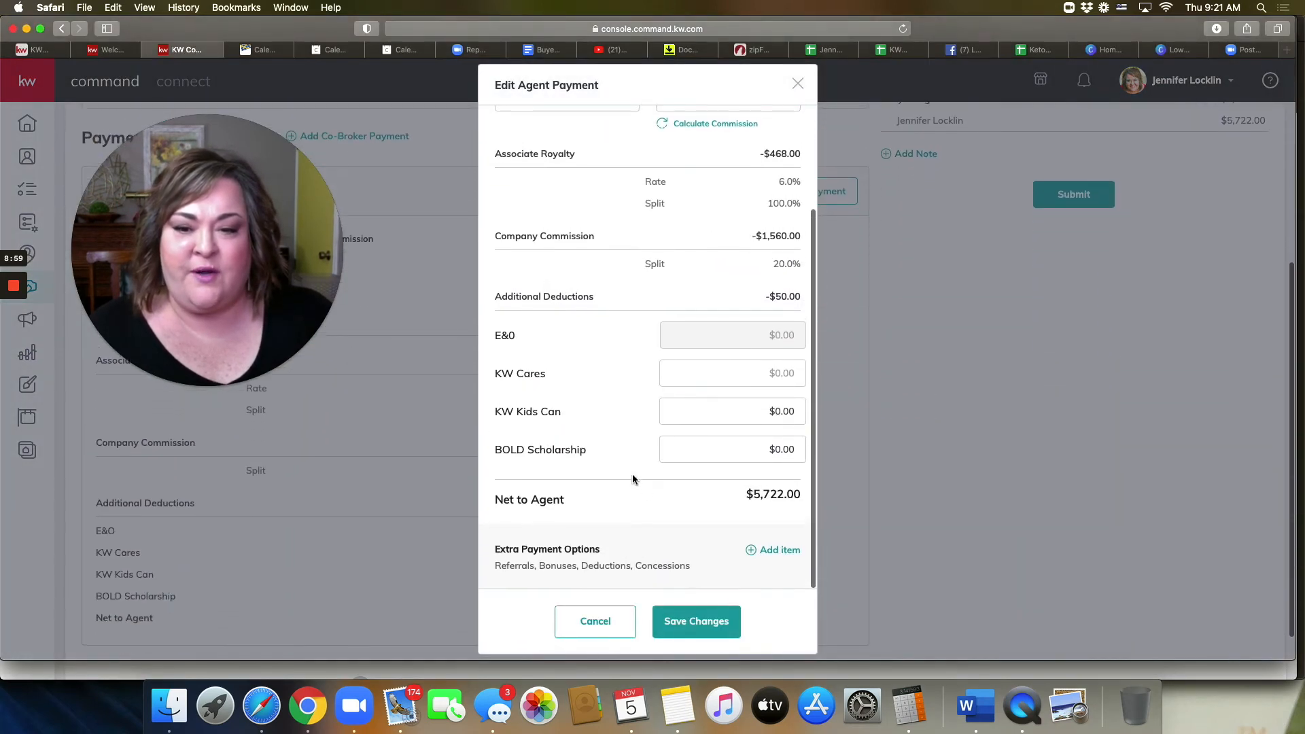
{"action": "left_click", "coordinate": [779, 551]}
{"action": "left_click", "coordinate": [663, 302]}
{"action": "scroll", "coordinate": [639, 367], "scroll_direction": "down", "scroll_amount": 2}
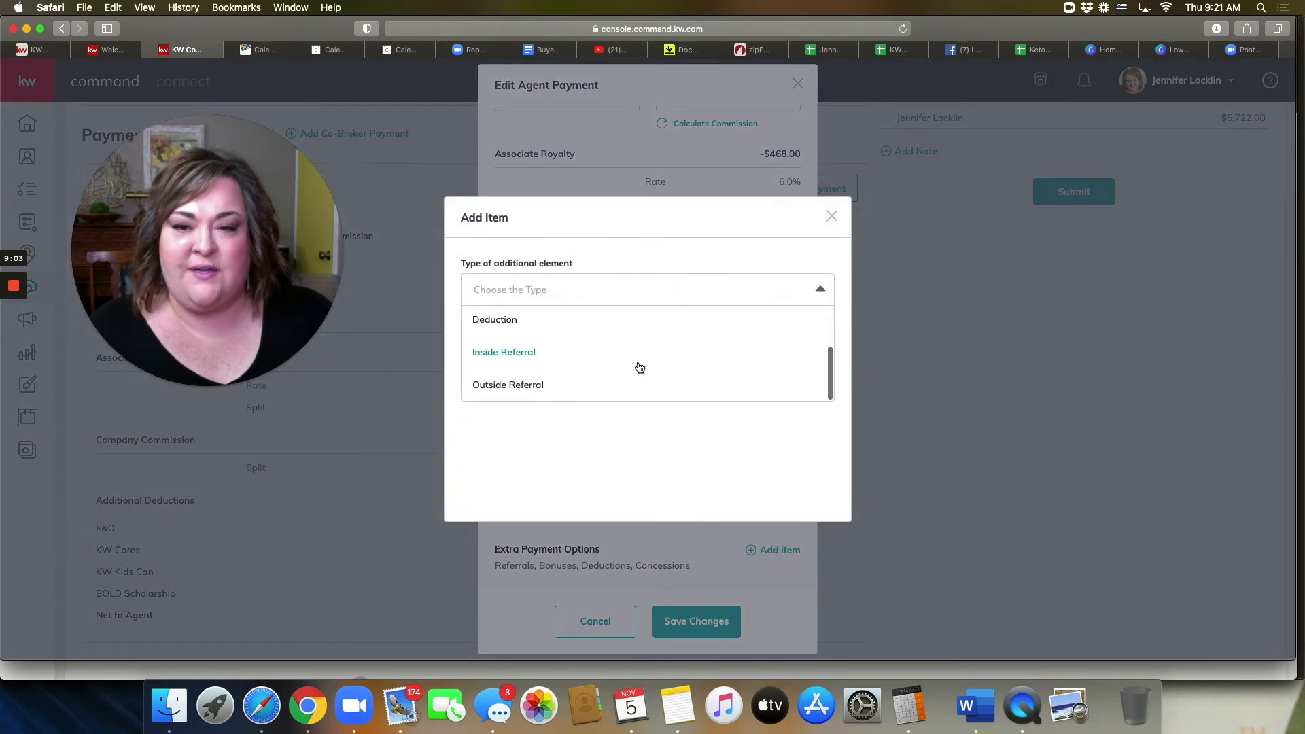
{"action": "left_click", "coordinate": [536, 388]}
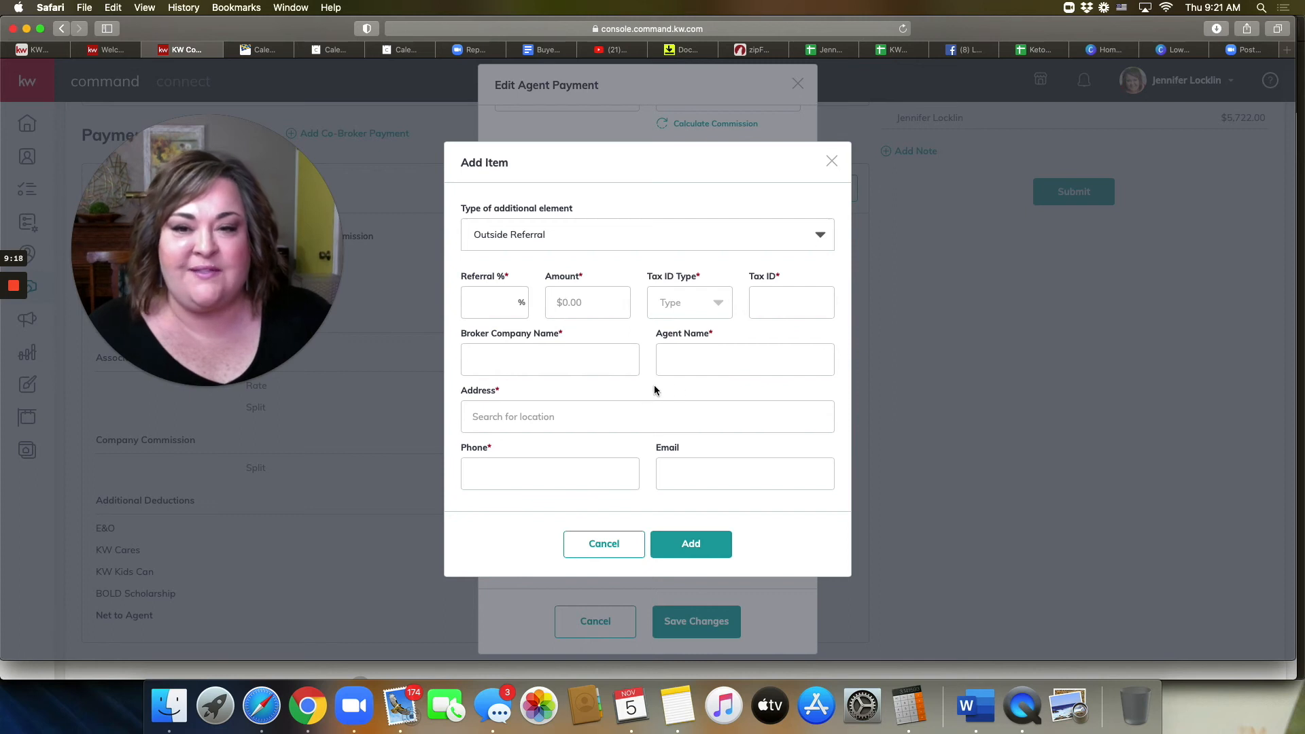
Step: In Calculator, compute 25% of the 260000 sale price
{"action": "left_click", "coordinate": [909, 706]}
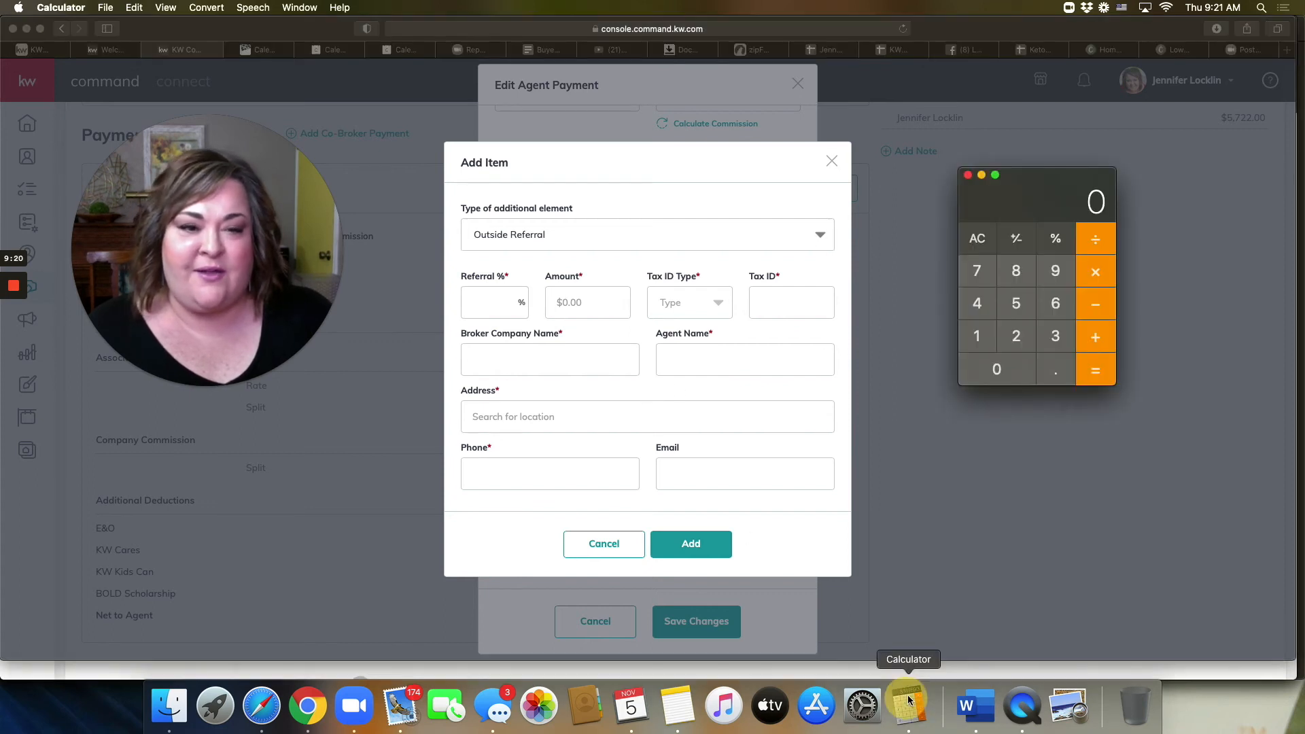
{"action": "type", "text": "26"}
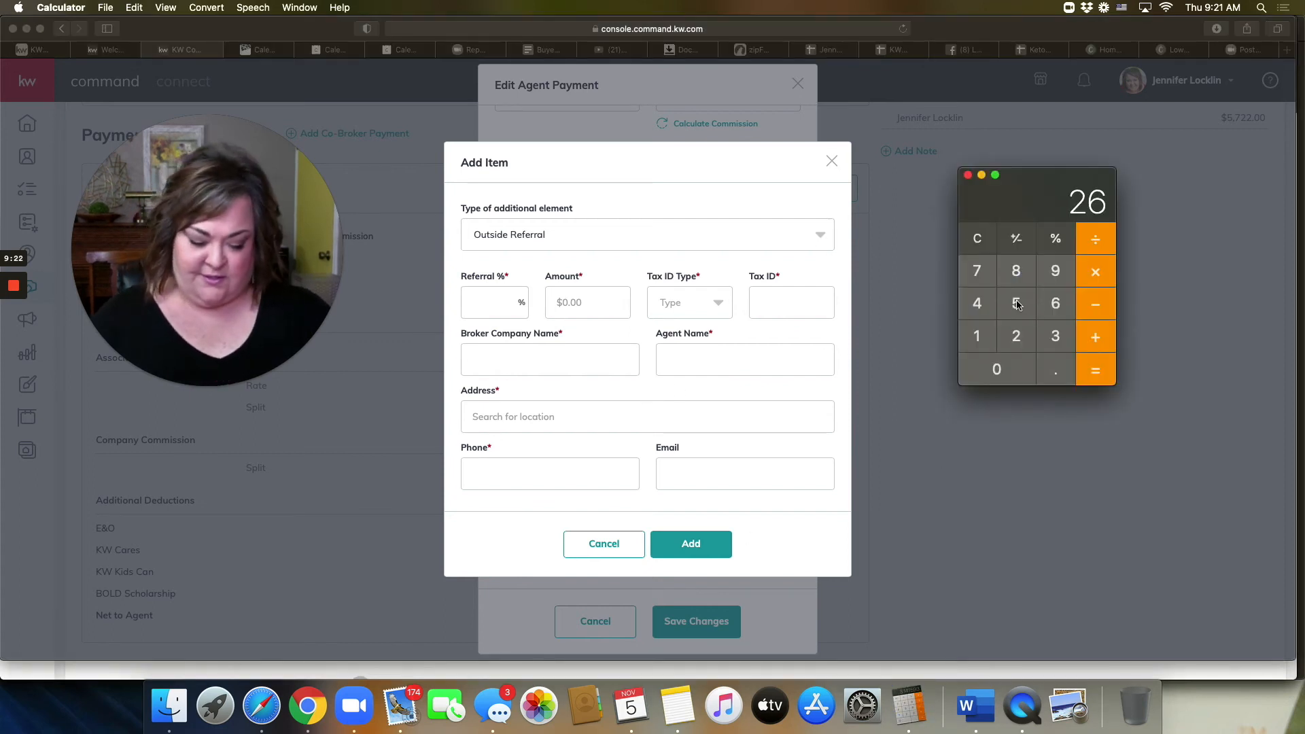
{"action": "type", "text": "0000"}
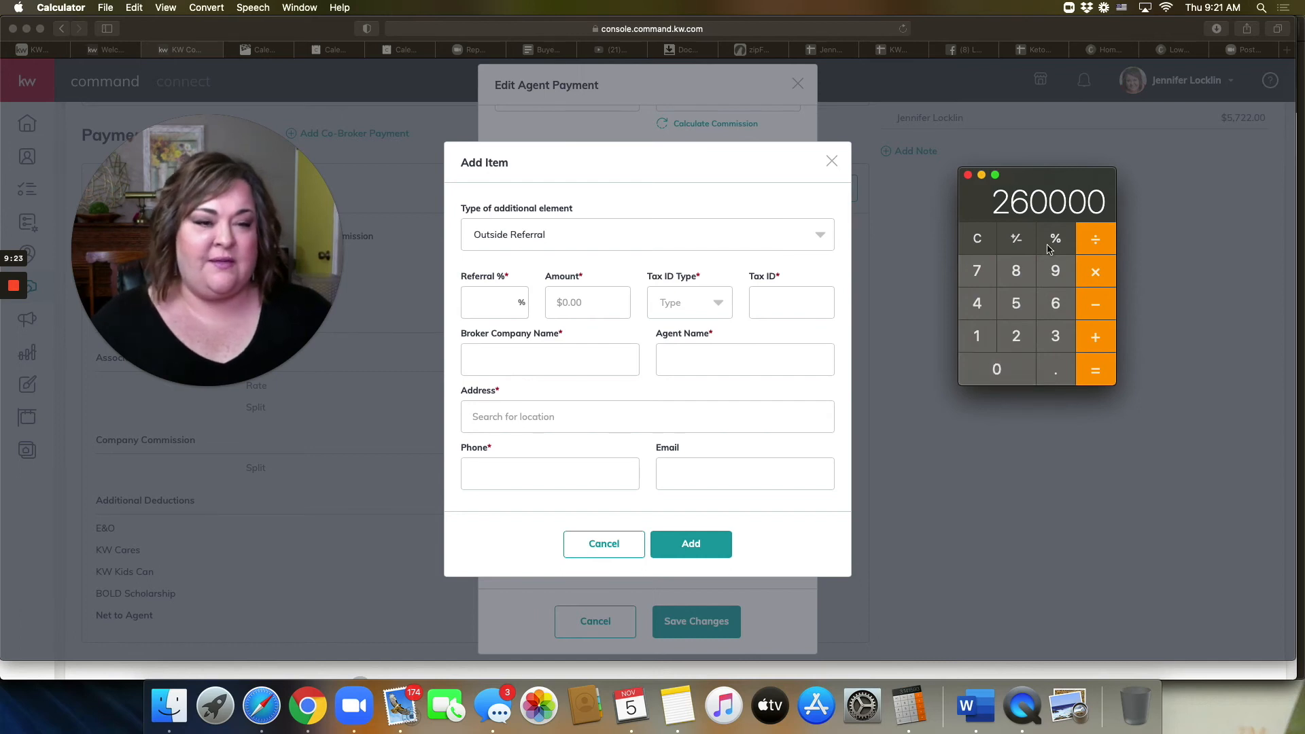
{"action": "left_click", "coordinate": [1102, 272]}
{"action": "left_click", "coordinate": [1017, 334]}
{"action": "left_click", "coordinate": [1018, 309]}
{"action": "left_click", "coordinate": [1067, 240]}
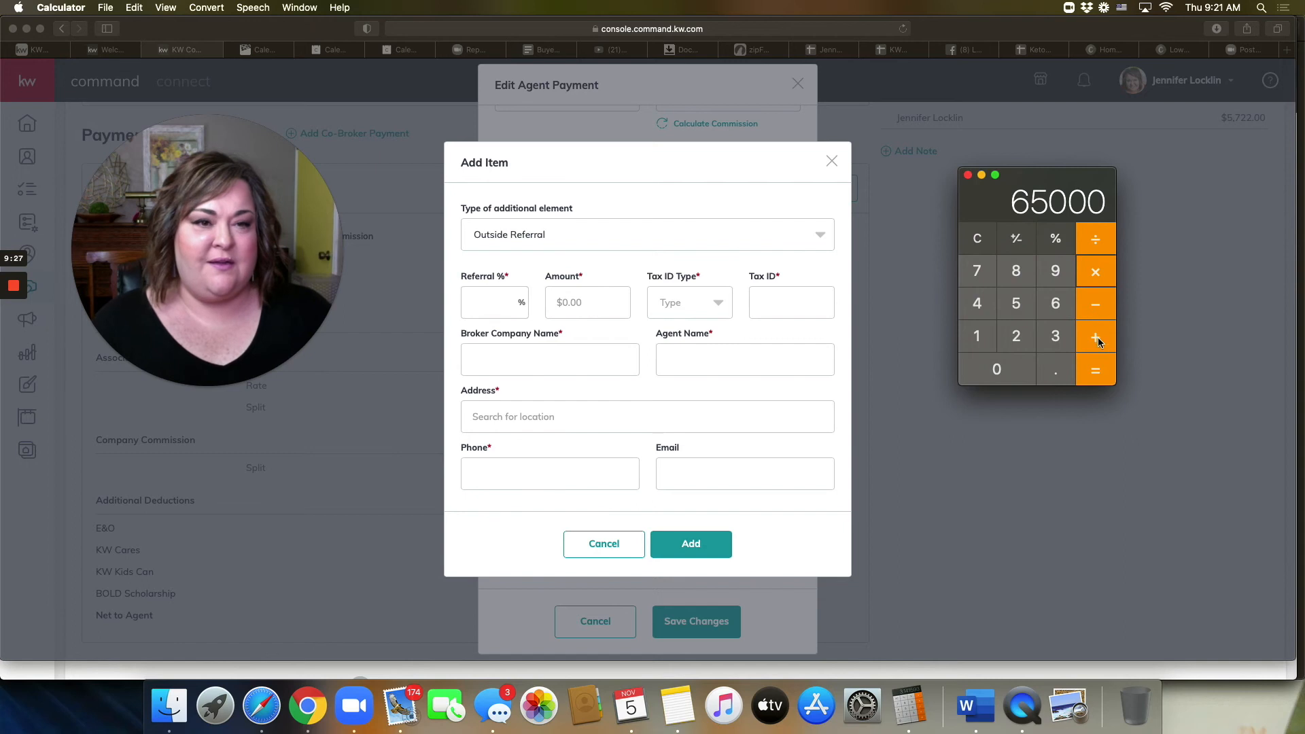
{"action": "left_click", "coordinate": [1096, 373]}
Step: Clear and recompute 3% of 260000, giving the 7800 commission
{"action": "left_click", "coordinate": [979, 239]}
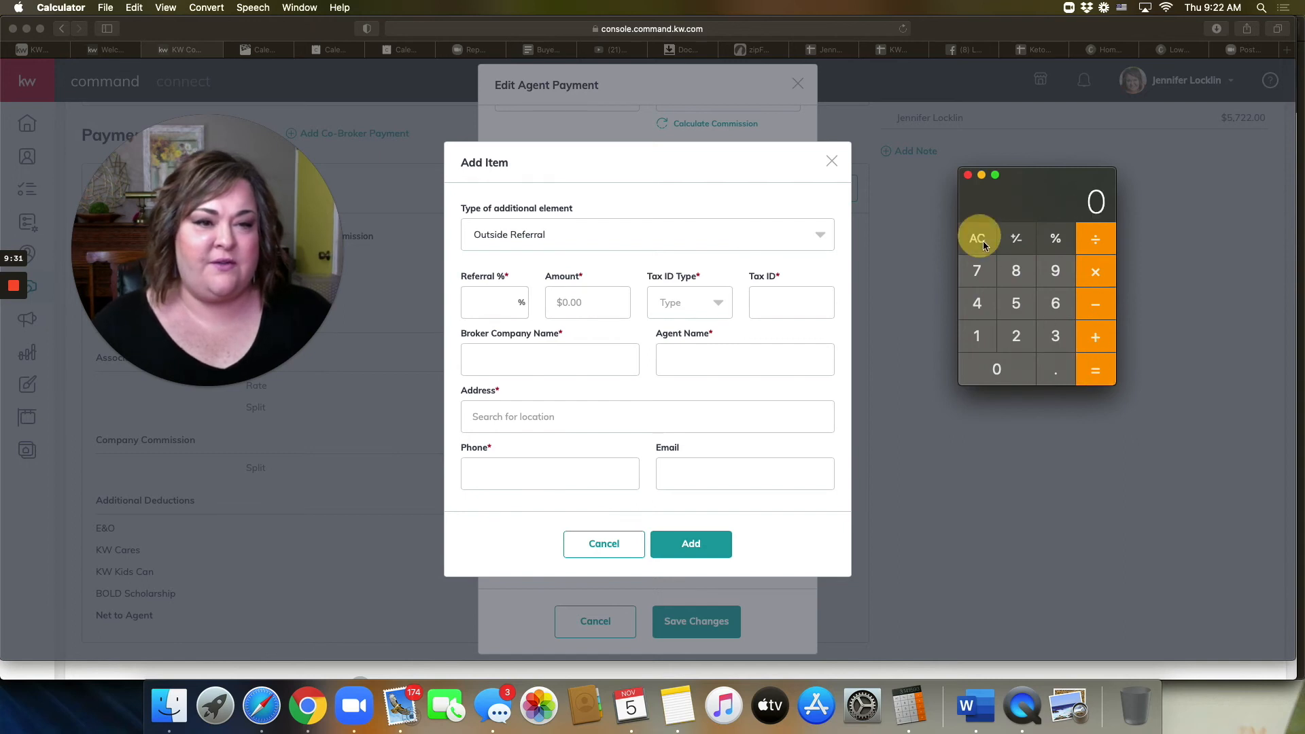
{"action": "left_click", "coordinate": [1018, 335]}
{"action": "left_click", "coordinate": [1060, 303]}
{"action": "left_click", "coordinate": [994, 376]}
{"action": "left_click", "coordinate": [994, 376]}
{"action": "left_click", "coordinate": [994, 376]}
{"action": "left_click", "coordinate": [993, 376]}
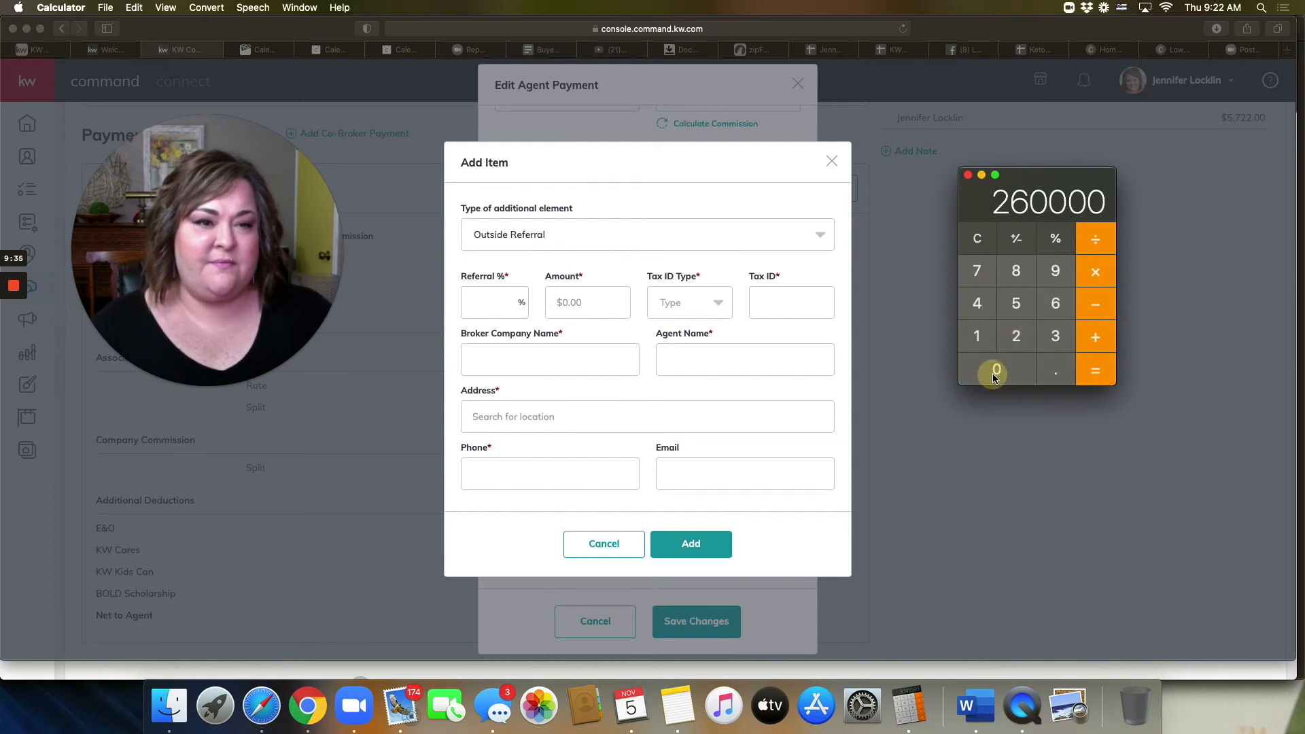
{"action": "left_click", "coordinate": [1096, 272]}
{"action": "left_click", "coordinate": [1055, 336]}
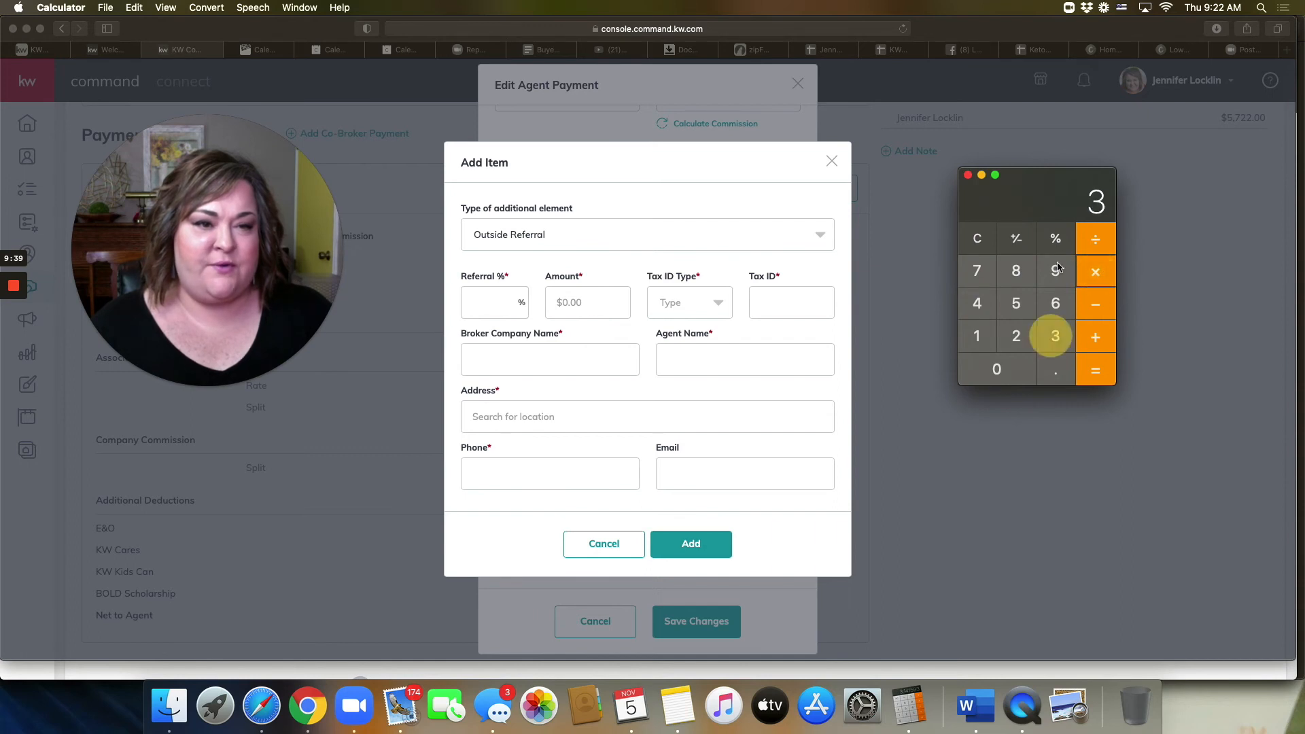
{"action": "left_click", "coordinate": [1056, 239]}
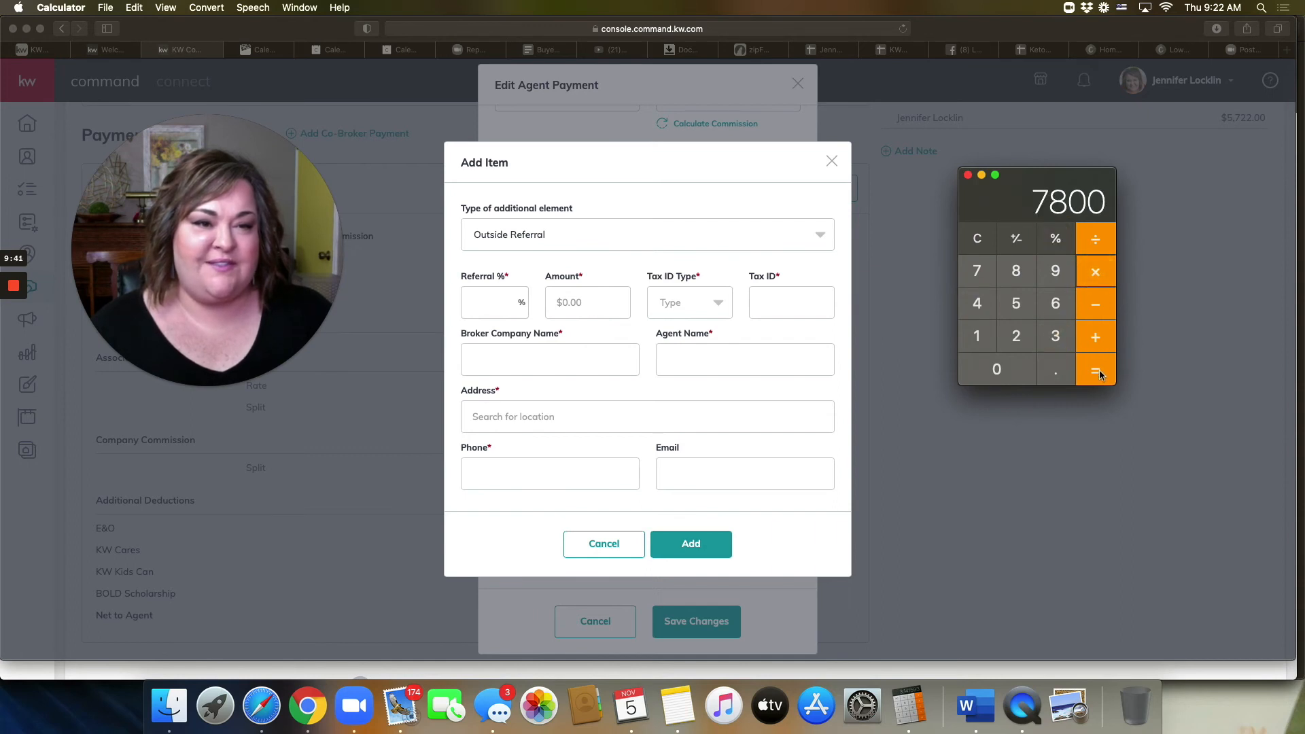
{"action": "left_click", "coordinate": [1097, 268]}
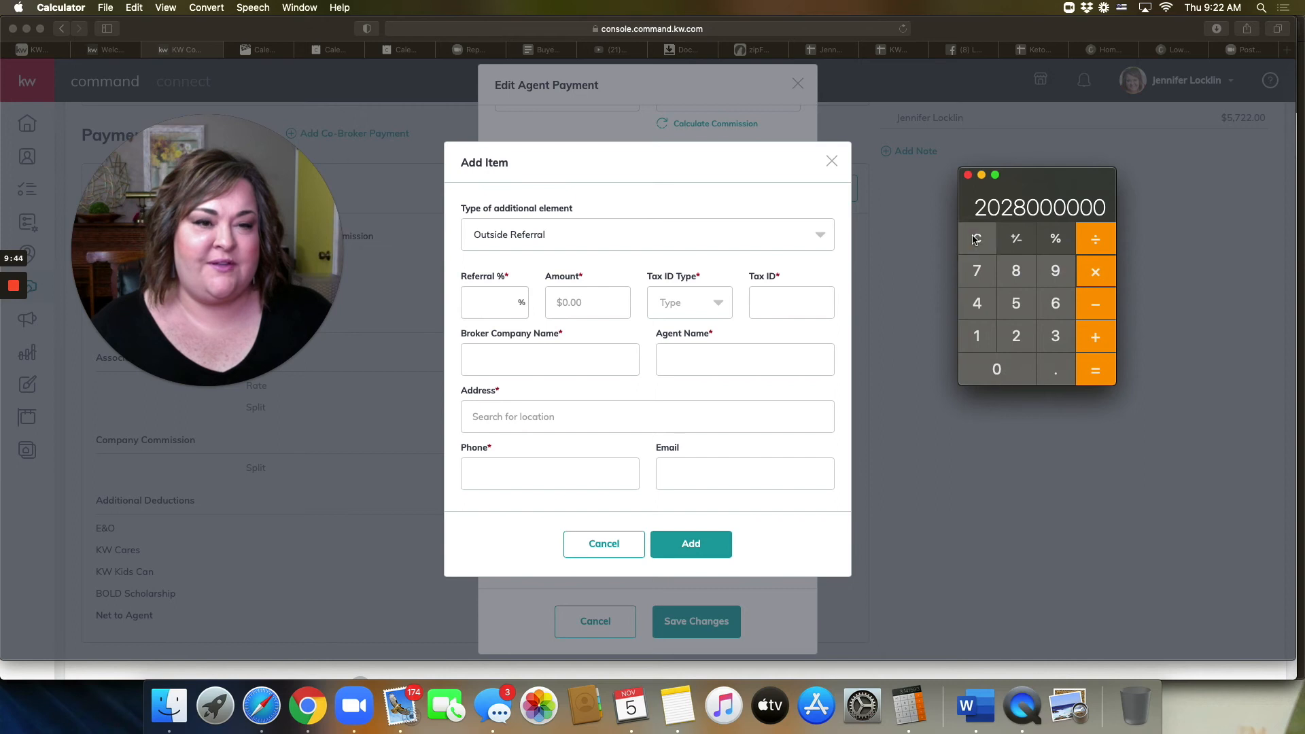
Step: Clear and compute the 25% referral share of 7800, giving 1950
{"action": "left_click", "coordinate": [977, 239]}
{"action": "left_click", "coordinate": [977, 271]}
{"action": "left_click", "coordinate": [1016, 271]}
{"action": "left_click", "coordinate": [998, 369]}
{"action": "left_click", "coordinate": [998, 369]}
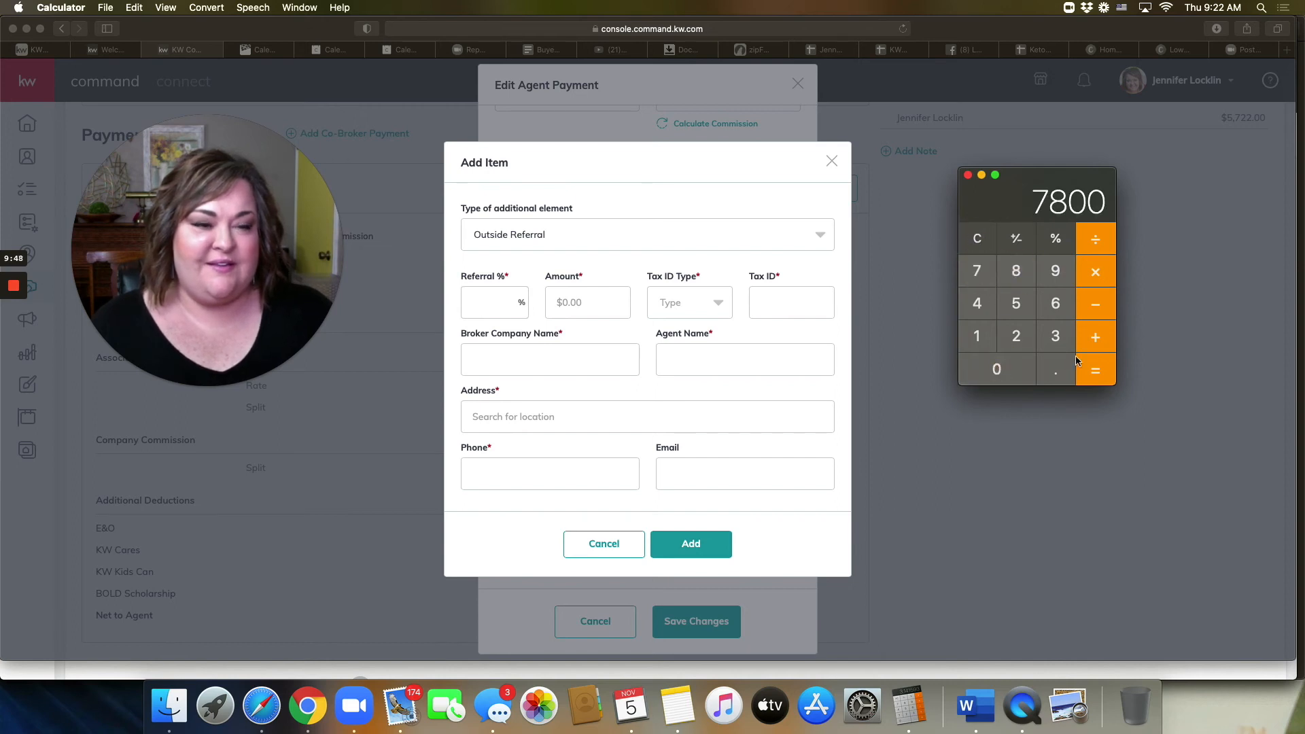
{"action": "left_click", "coordinate": [1017, 335]}
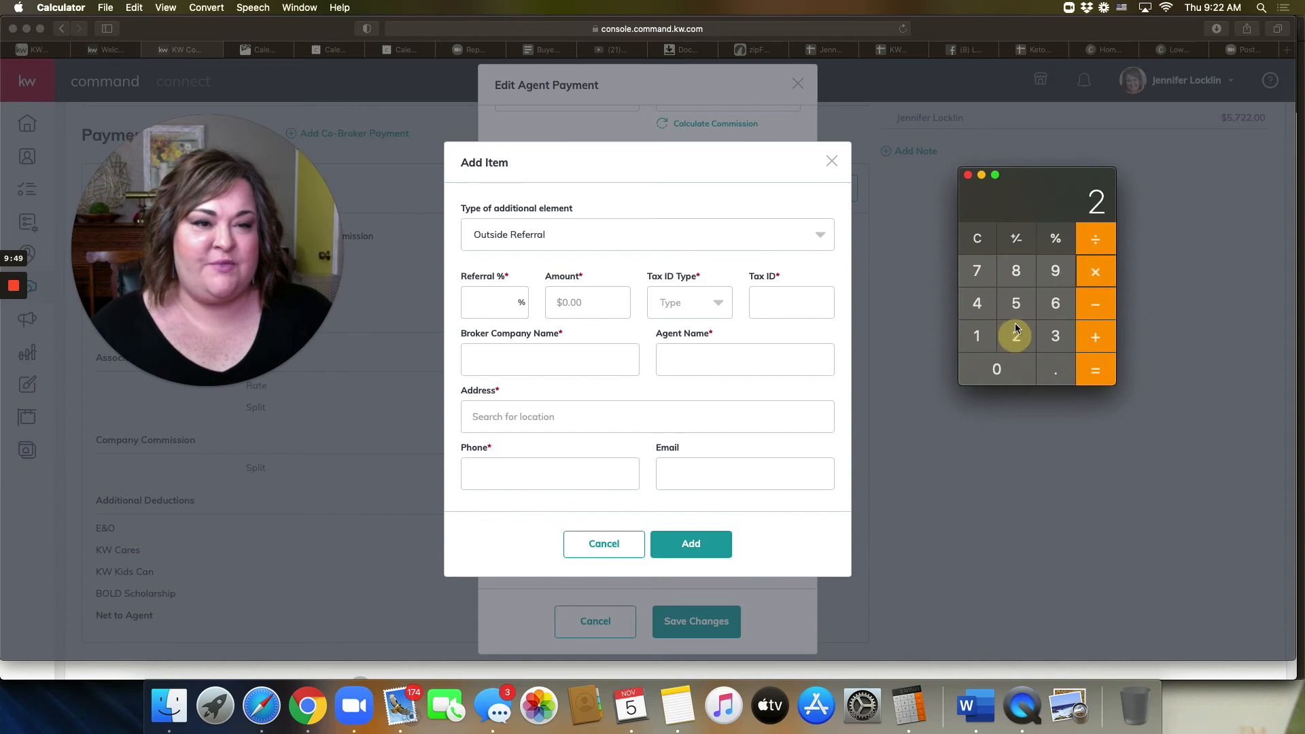
{"action": "left_click", "coordinate": [1016, 303]}
{"action": "left_click", "coordinate": [1056, 242]}
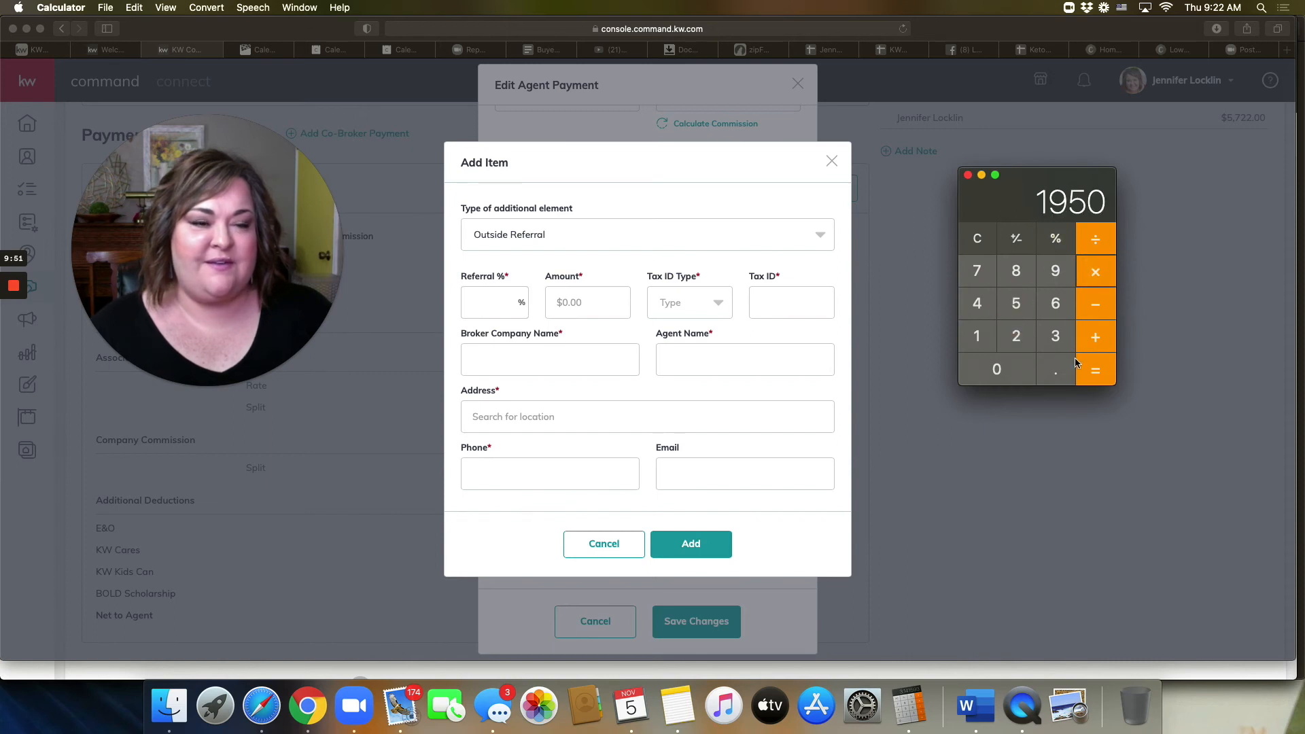
{"action": "left_click", "coordinate": [572, 303]}
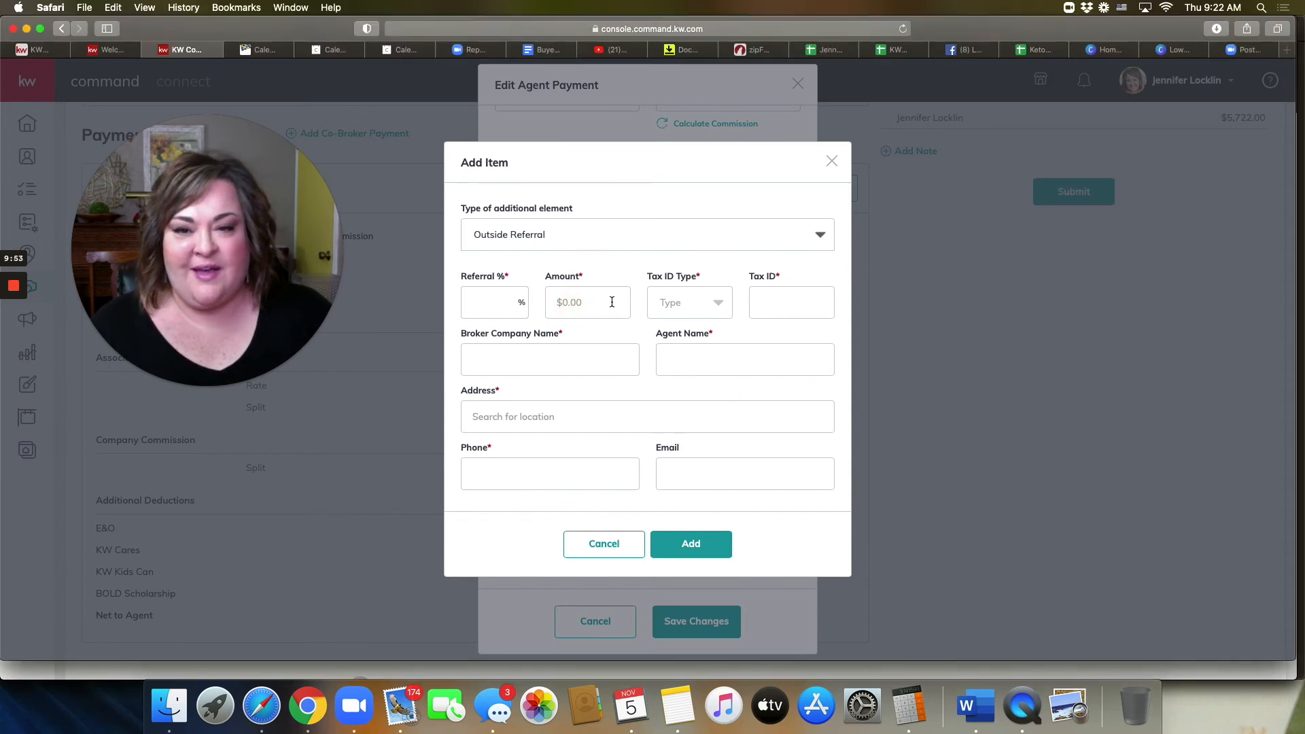
Step: Enter a 1950 referral amount and set the tax ID type to EIN
{"action": "type", "text": "1950"}
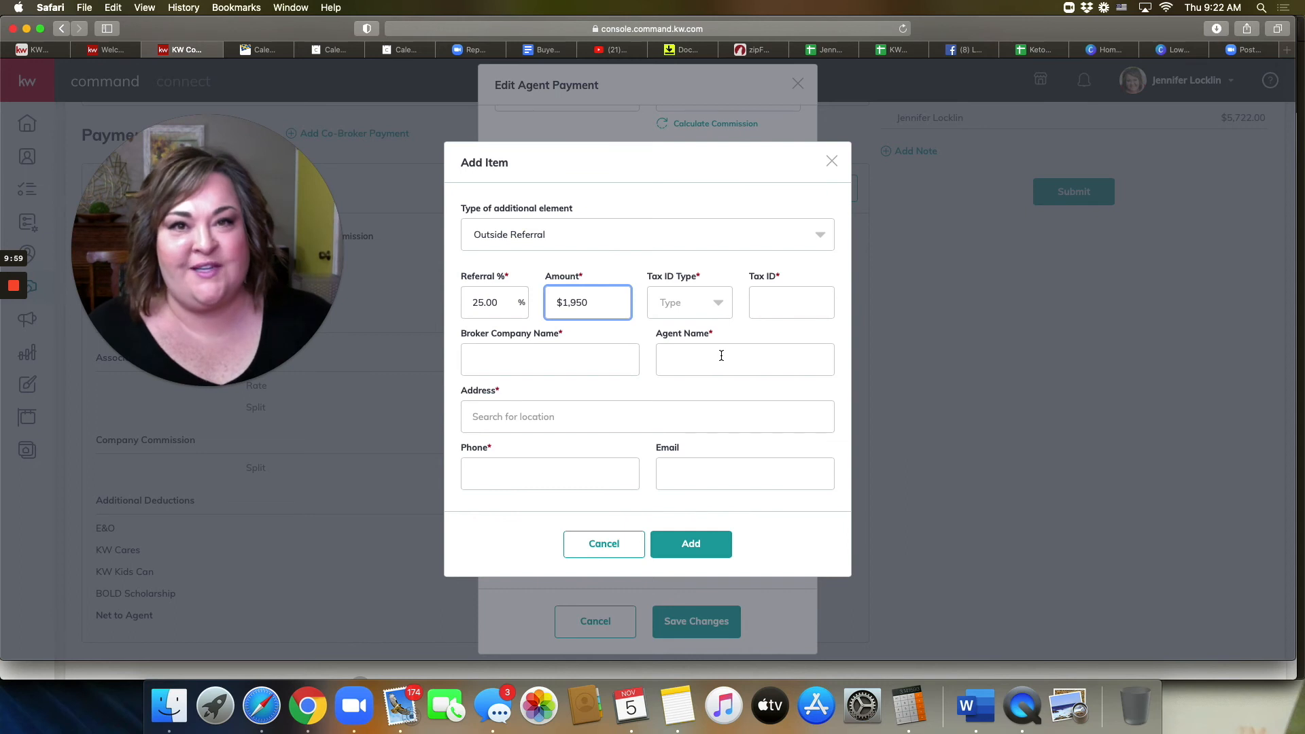
{"action": "left_click", "coordinate": [725, 314]}
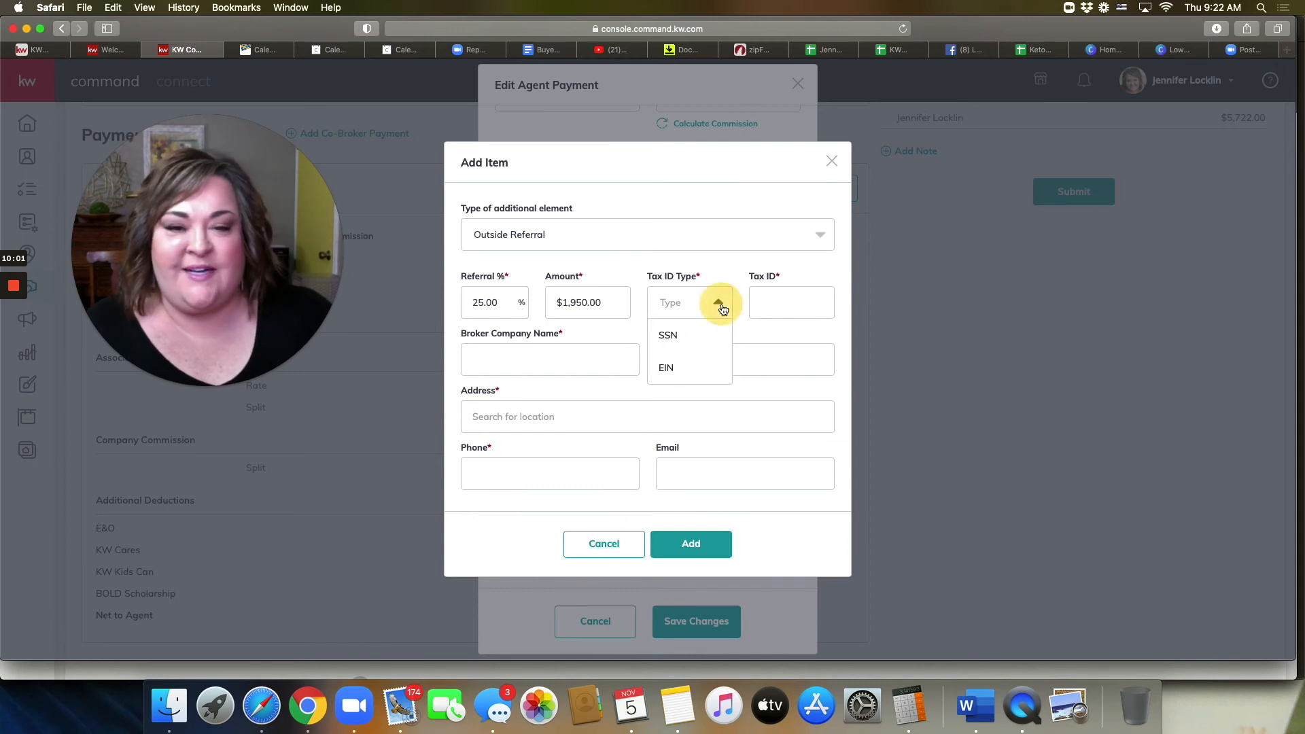
{"action": "left_click", "coordinate": [668, 368]}
Step: Fill in the 9-digit EIN tax ID, fixing a missing digit, and broker Keller Williams Clear Lake
{"action": "left_click", "coordinate": [768, 301]}
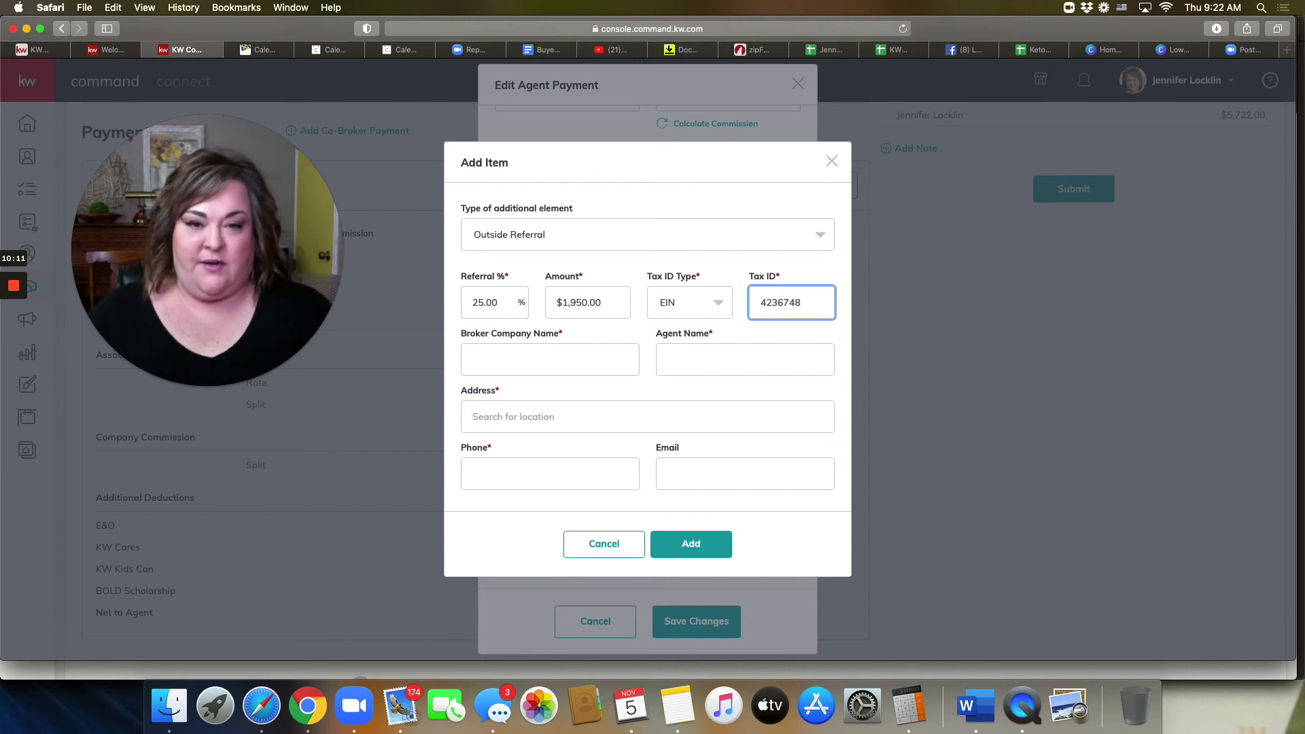
{"action": "left_click", "coordinate": [602, 361]}
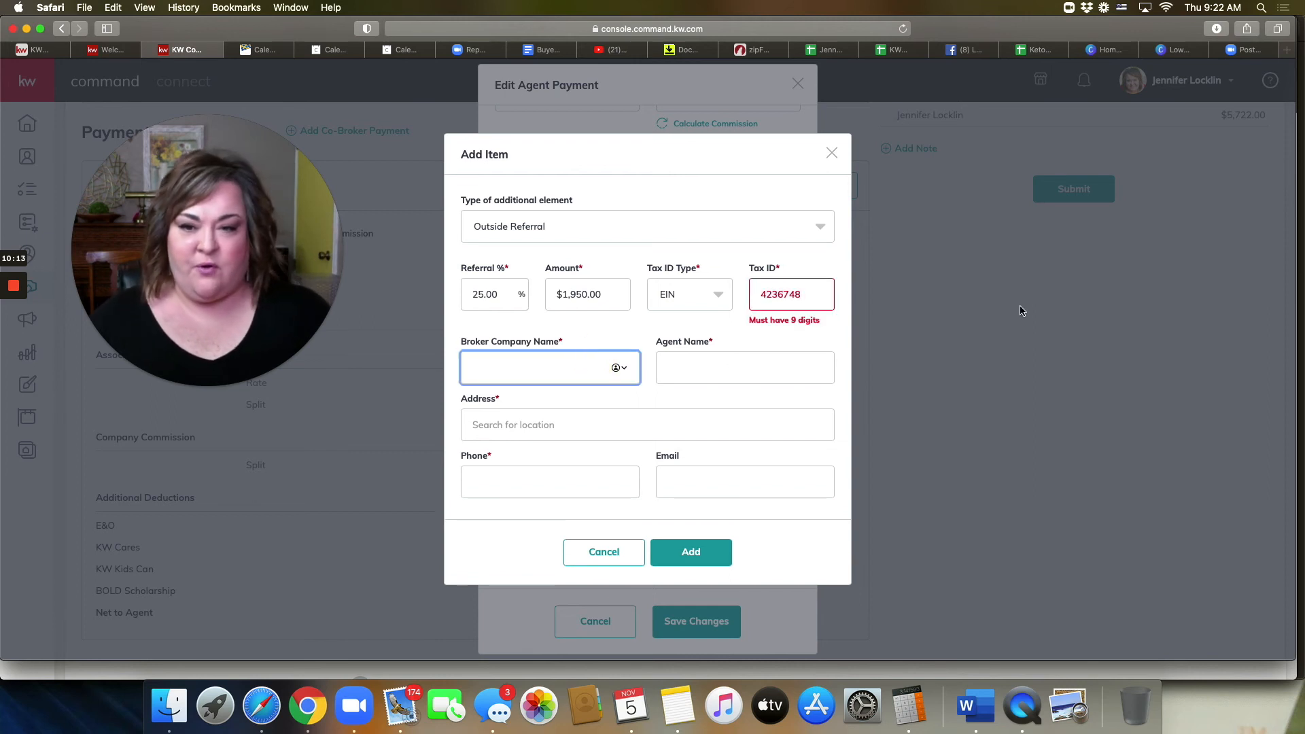
{"action": "left_click", "coordinate": [819, 293]}
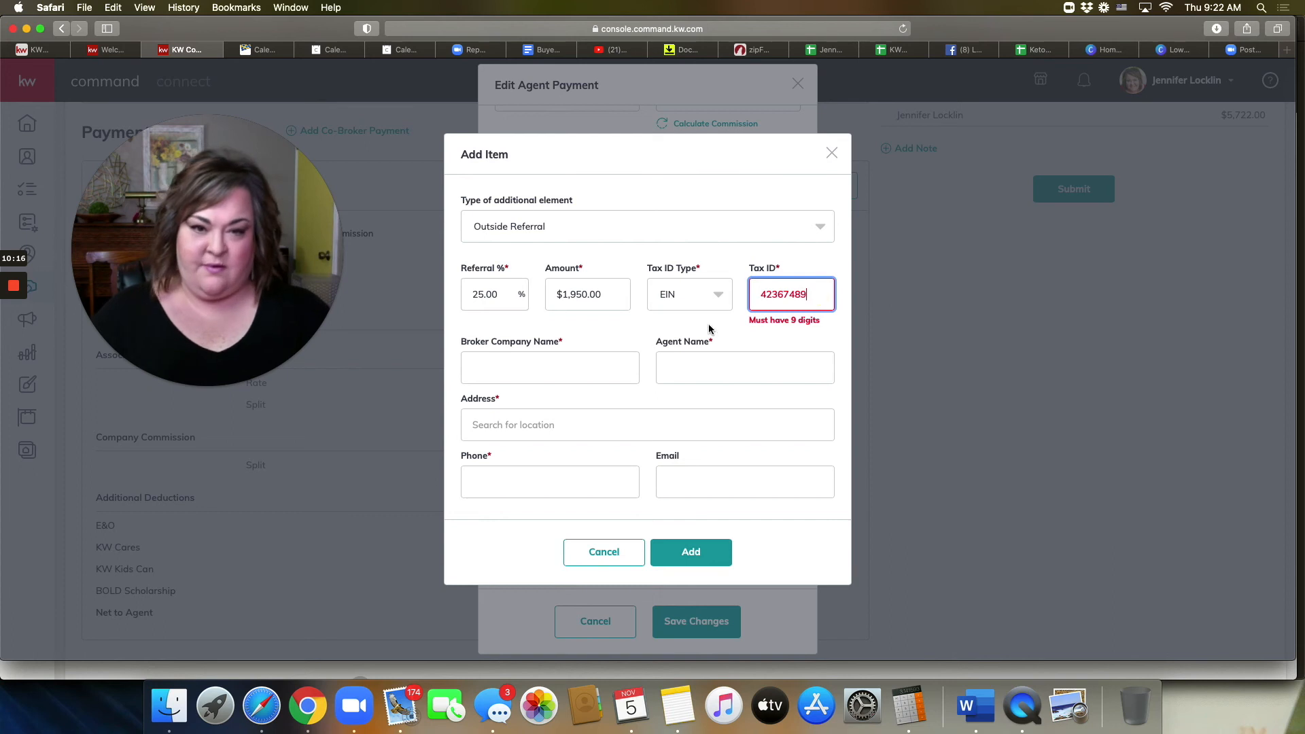
{"action": "left_click", "coordinate": [611, 367]}
{"action": "left_click", "coordinate": [806, 296]}
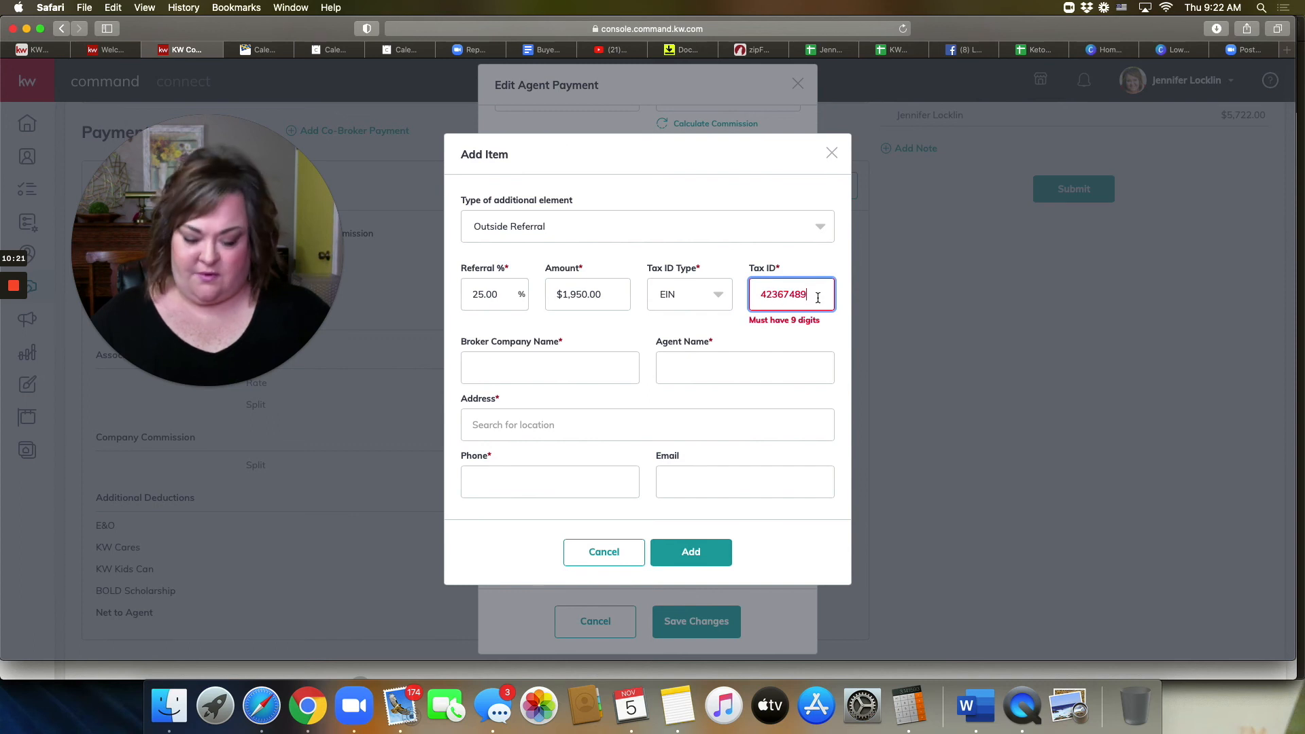
{"action": "type", "text": "1"}
{"action": "left_click", "coordinate": [531, 360]}
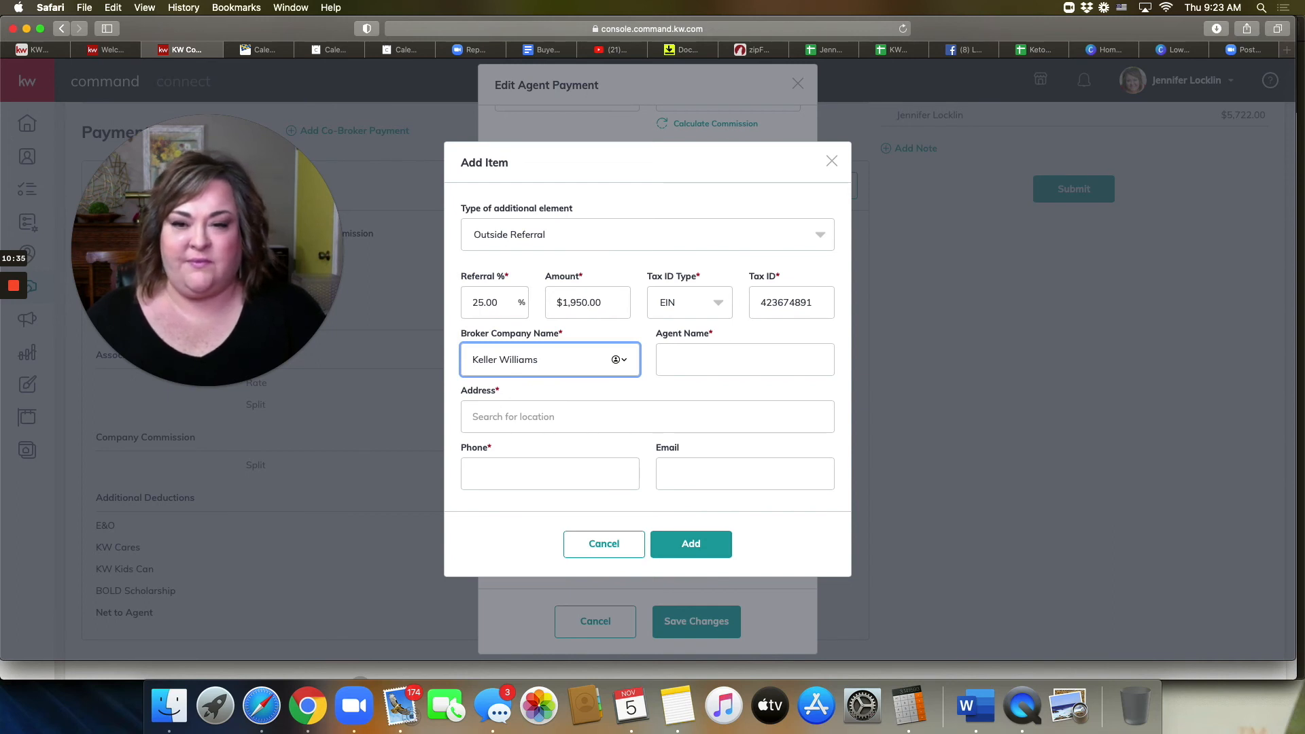
Step: Fill in the referral agent's name, address and phone, then add the $1,950.00 referral item
{"action": "type", "text": "ear Lak"}
{"action": "key", "text": "Tab"}
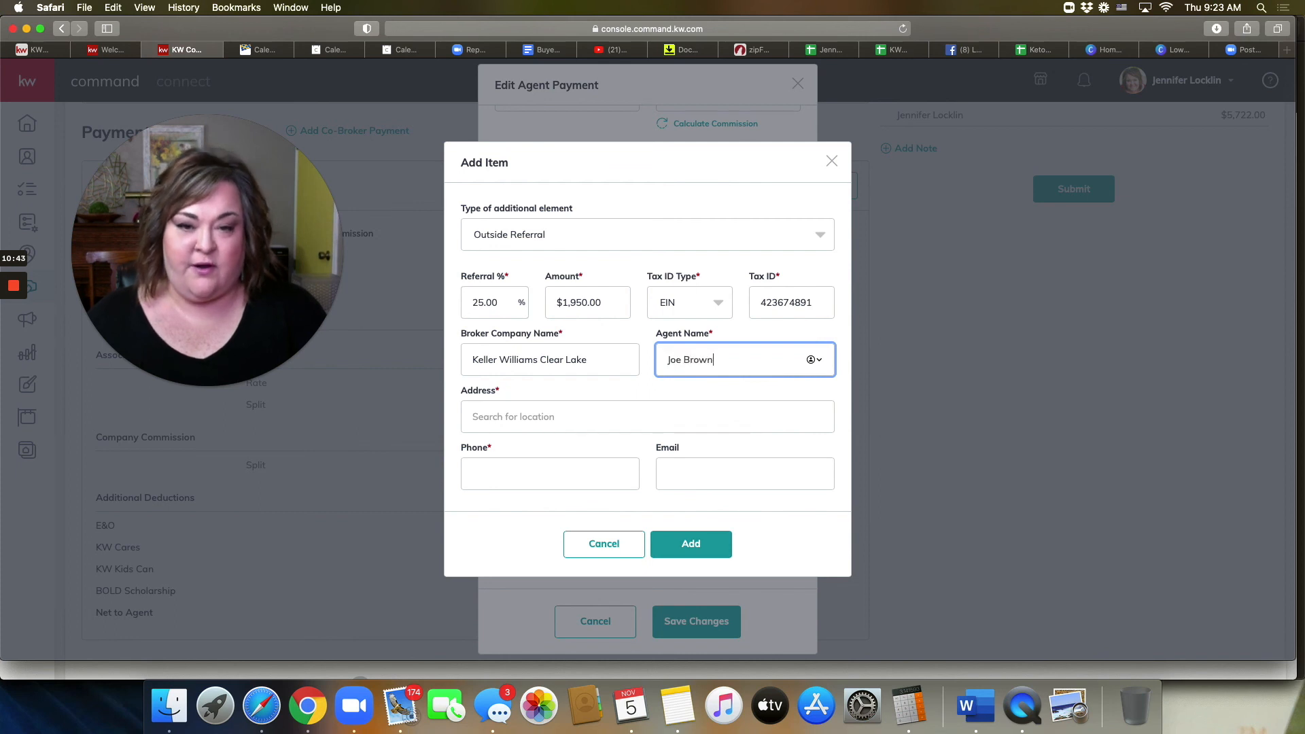
{"action": "left_click", "coordinate": [571, 419]}
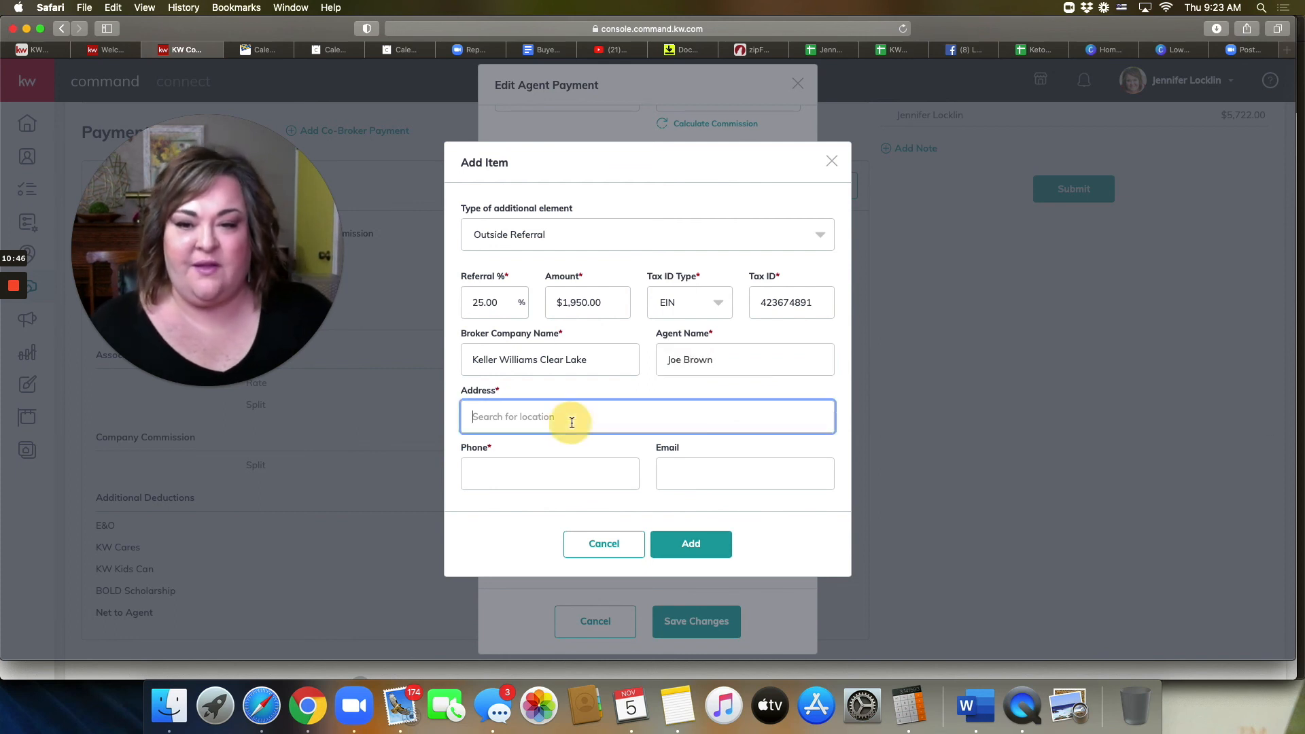
{"action": "type", "text": "1234"}
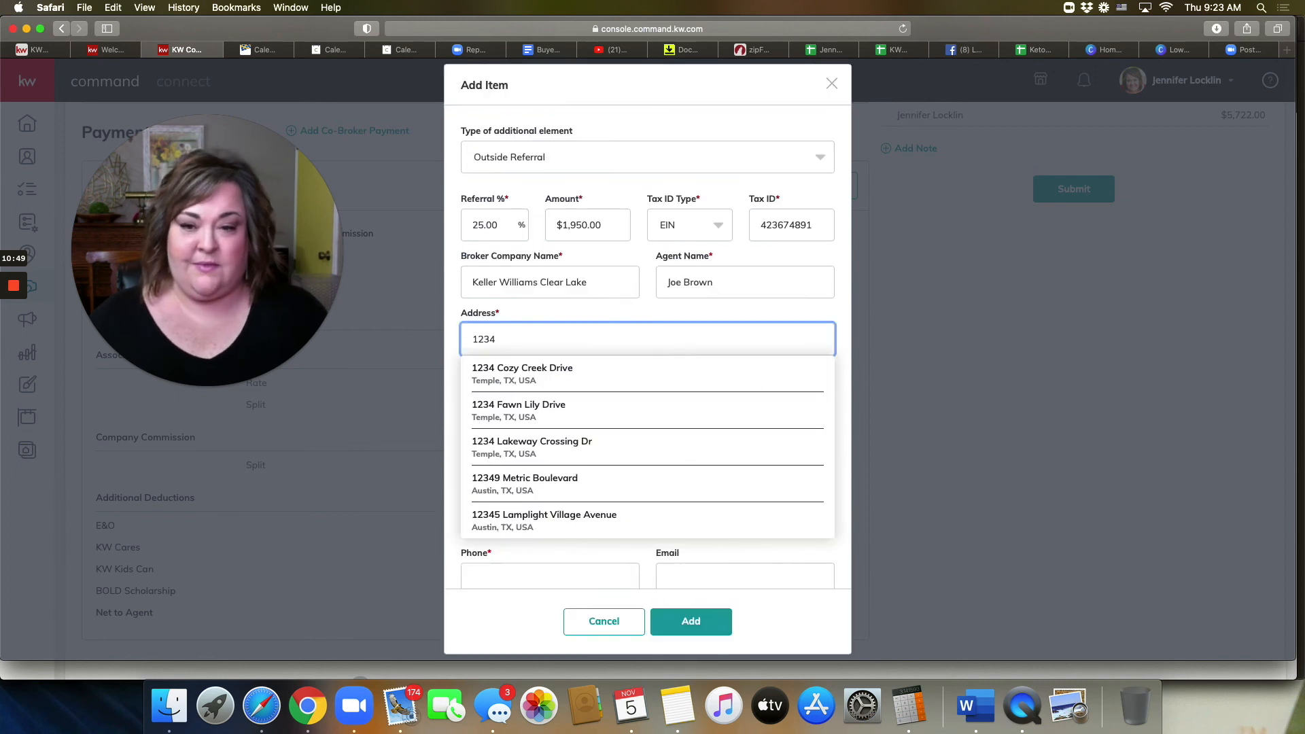
{"action": "left_click", "coordinate": [586, 406]}
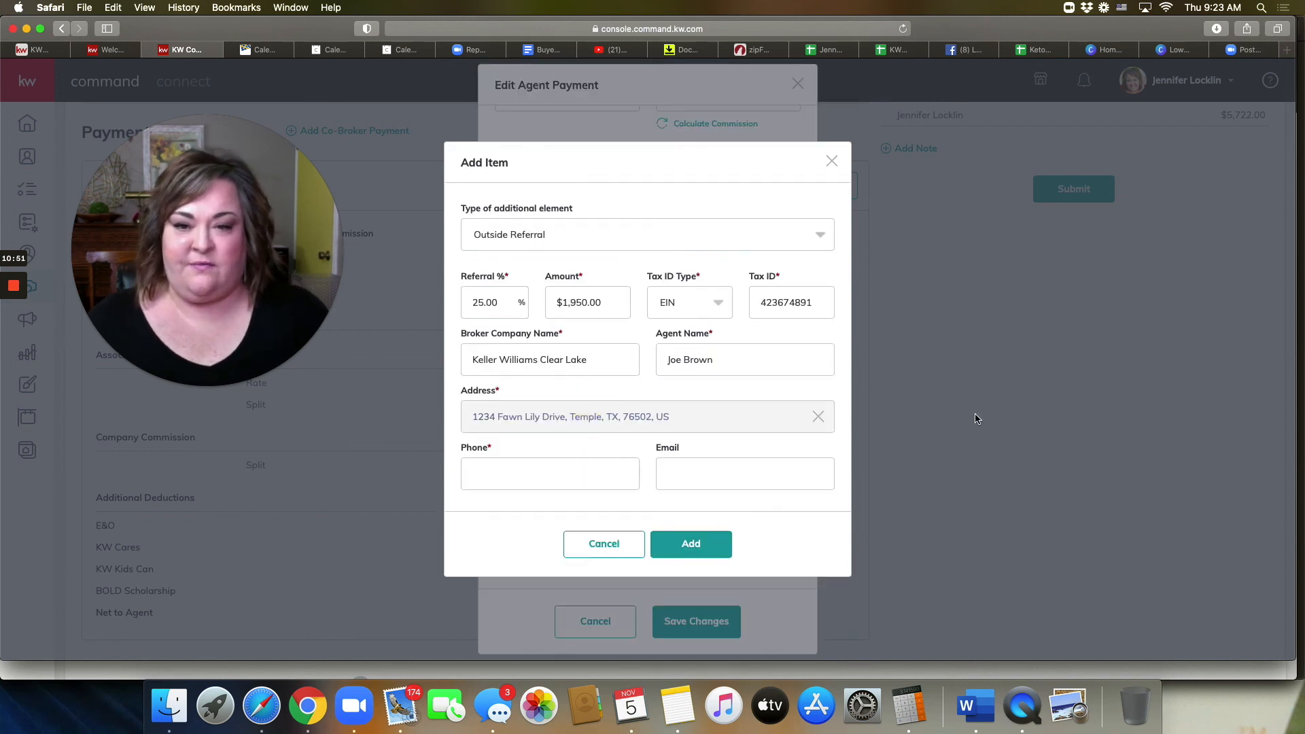
{"action": "left_click", "coordinate": [574, 475]}
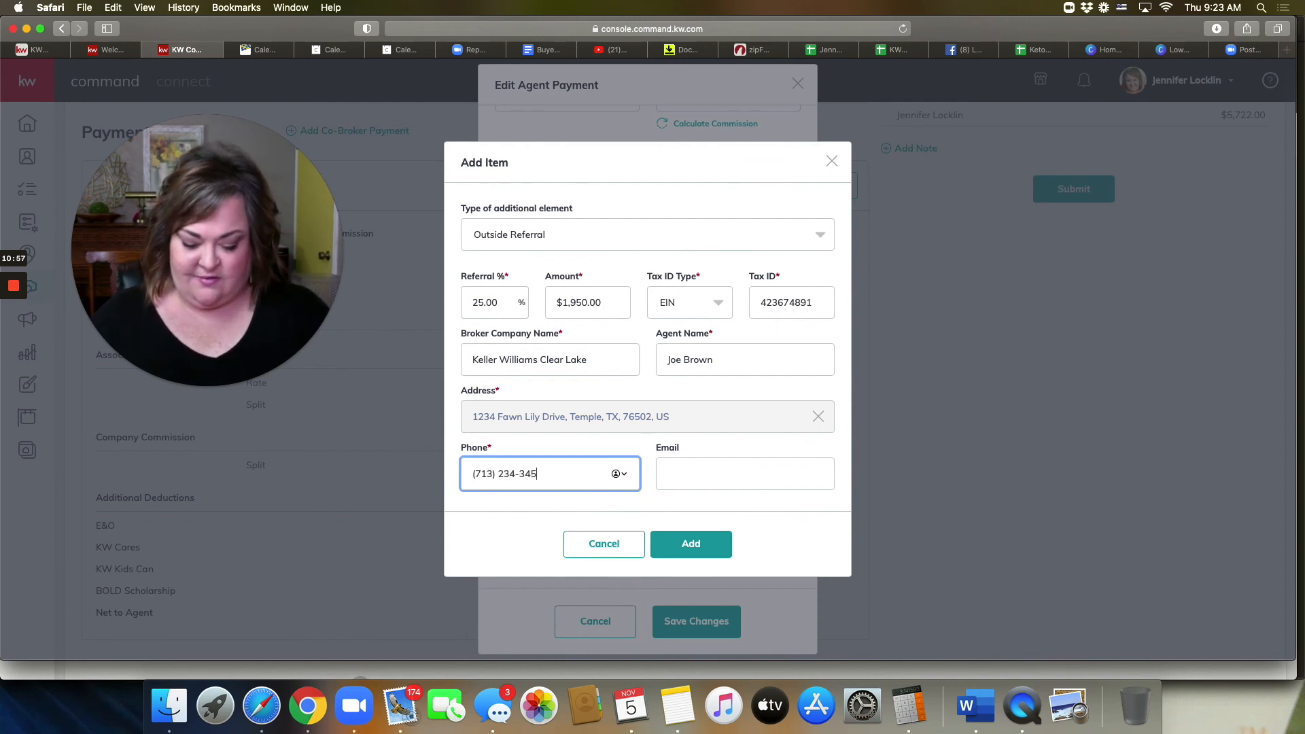
{"action": "left_click", "coordinate": [686, 544]}
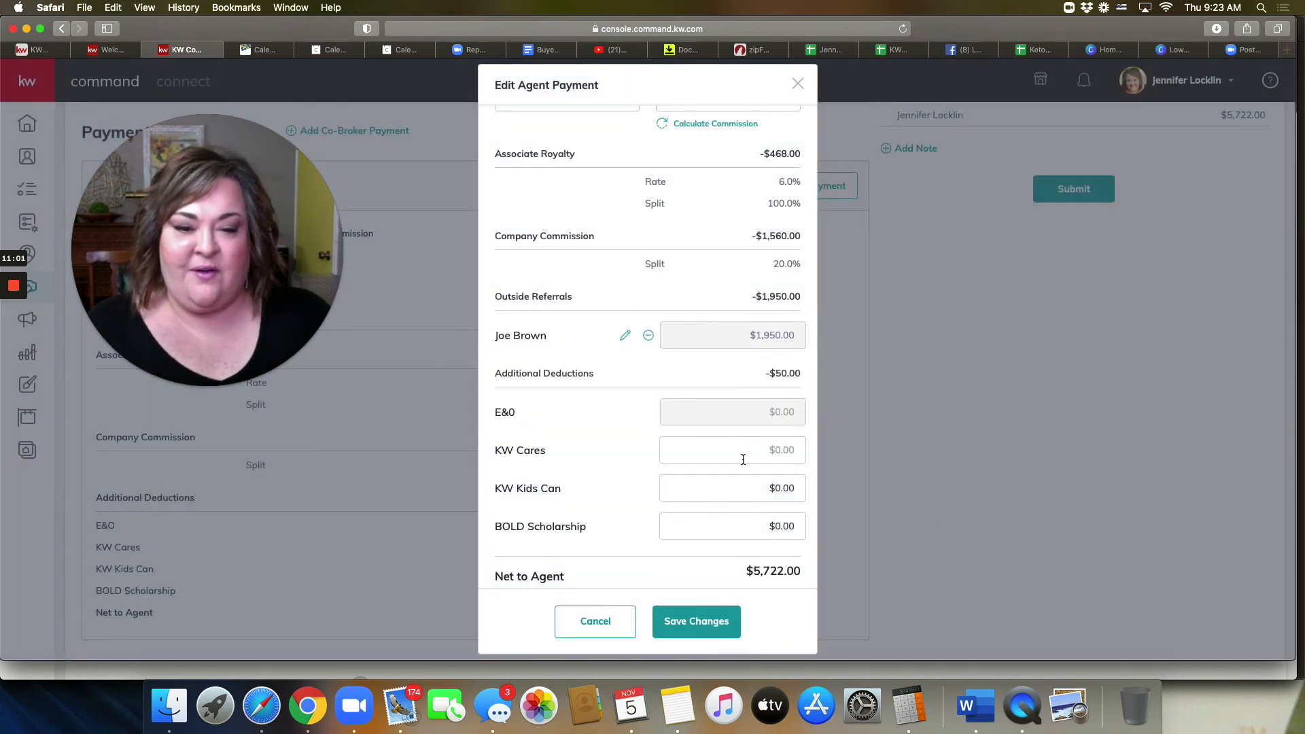
Step: Save the agent payment, leaving $4,279.00 net to agent and $1,571.00 to office
{"action": "scroll", "coordinate": [743, 460], "scroll_direction": "down", "scroll_amount": 2}
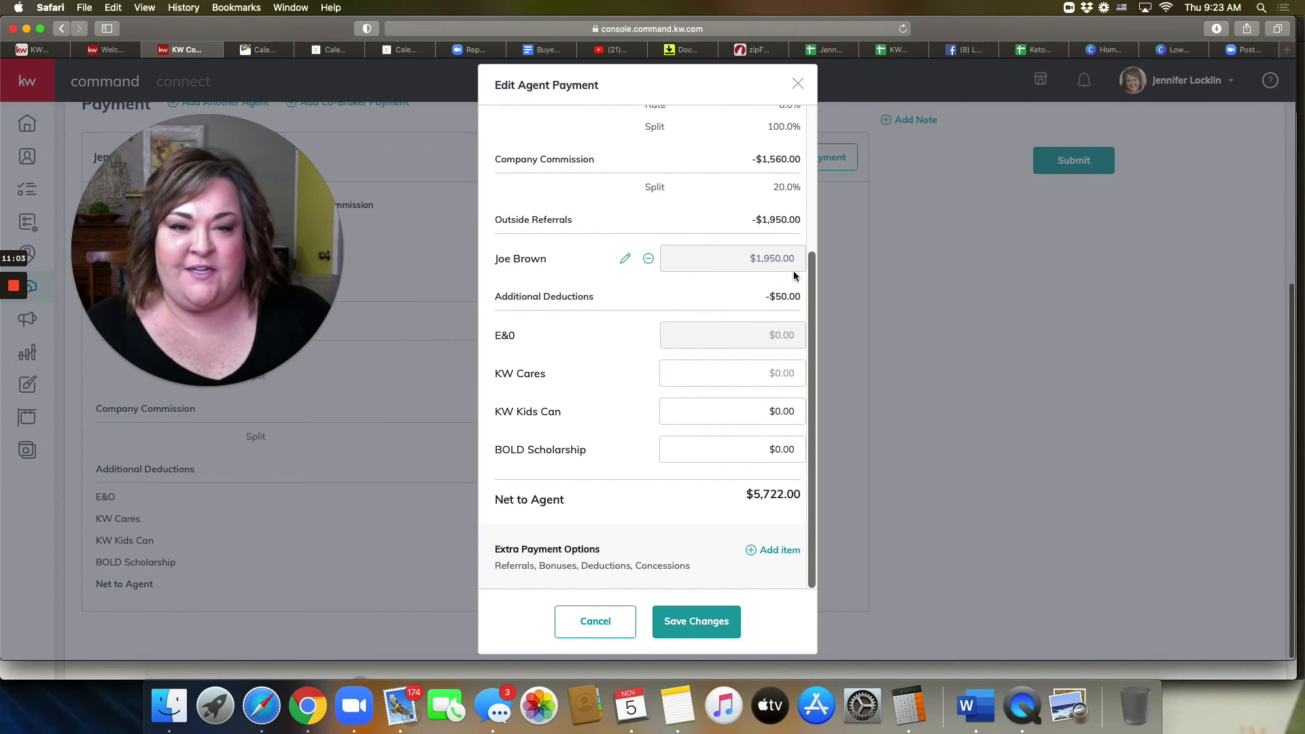
{"action": "mouse_move", "coordinate": [491, 262]}
{"action": "left_mouse_down"}
{"action": "mouse_move", "coordinate": [582, 265]}
{"action": "mouse_move", "coordinate": [489, 260]}
{"action": "left_mouse_up"}
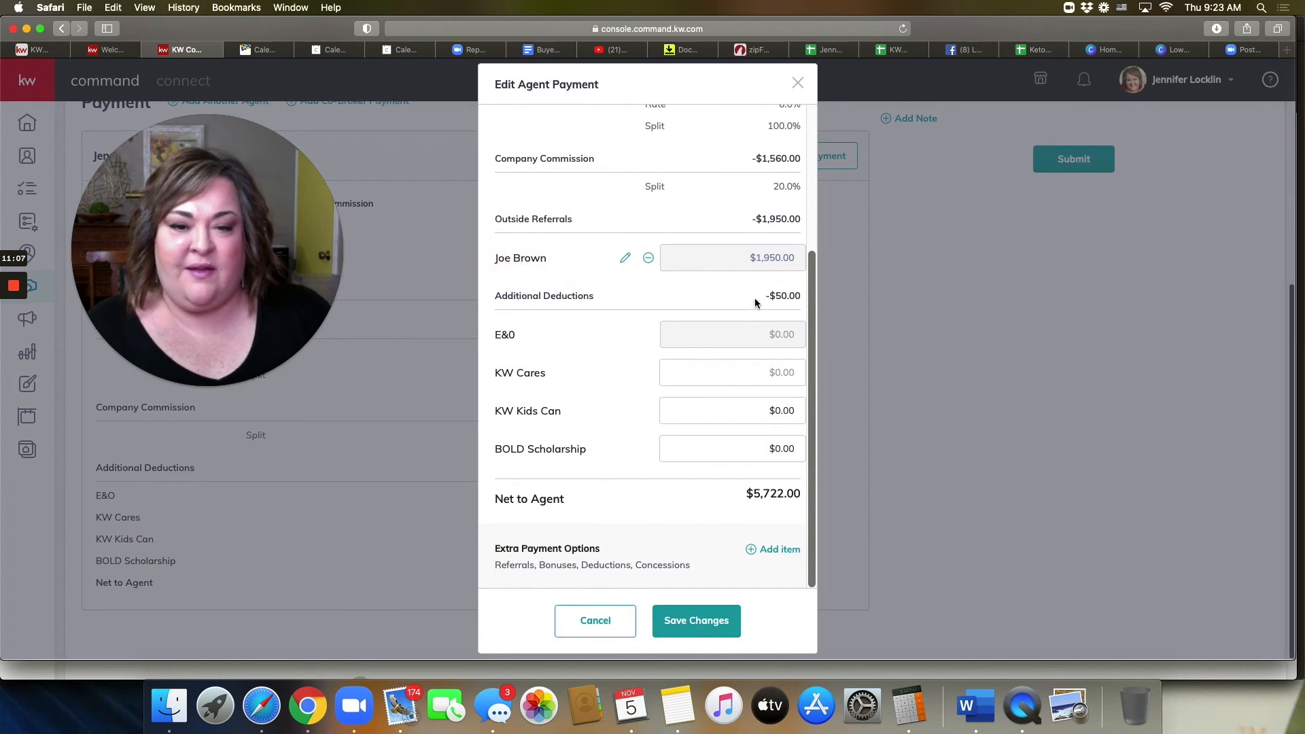
{"action": "left_click_drag", "start_coordinate": [757, 500], "coordinate": [812, 500]}
{"action": "left_click", "coordinate": [696, 622]}
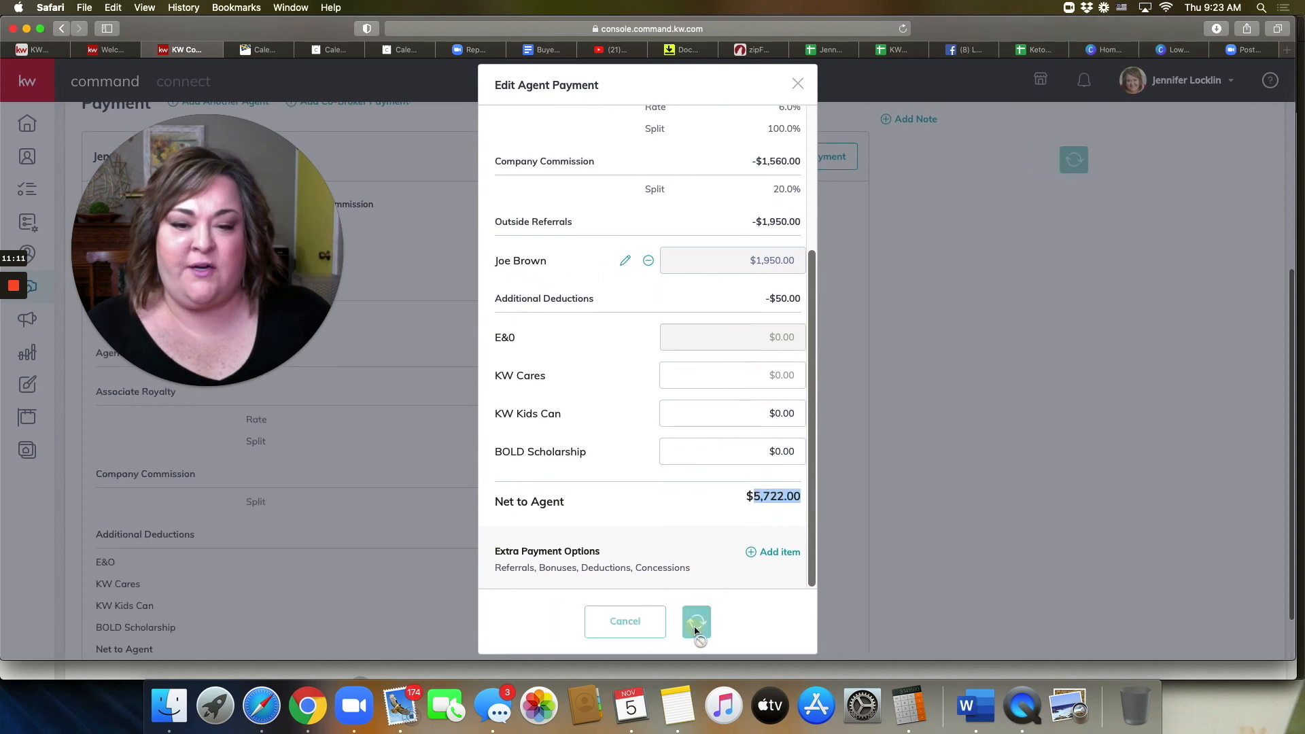
{"action": "scroll", "coordinate": [962, 310], "scroll_direction": "up", "scroll_amount": 8}
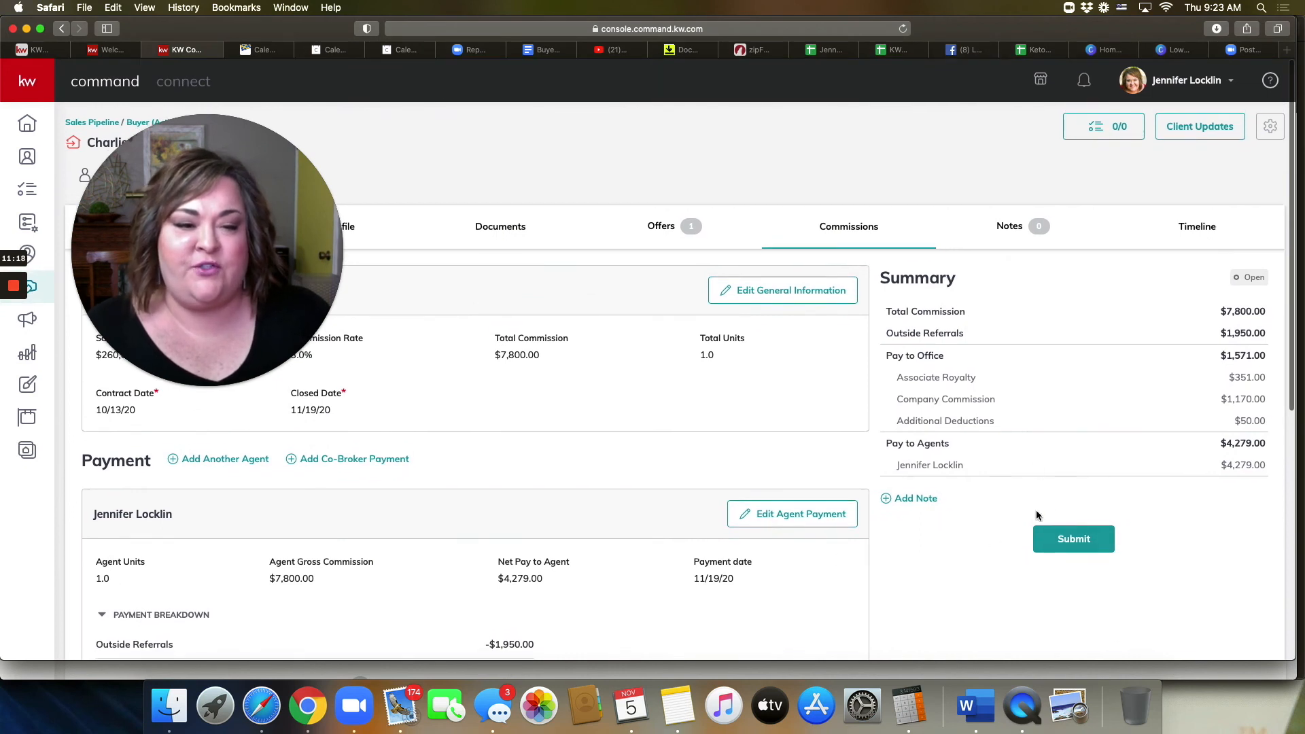
{"action": "mouse_move", "coordinate": [1042, 516]}
{"action": "left_mouse_down"}
{"action": "mouse_move", "coordinate": [1034, 571]}
{"action": "mouse_move", "coordinate": [1143, 545]}
{"action": "mouse_move", "coordinate": [1038, 498]}
{"action": "mouse_move", "coordinate": [983, 561]}
{"action": "mouse_move", "coordinate": [1148, 543]}
{"action": "mouse_move", "coordinate": [1083, 516]}
{"action": "mouse_move", "coordinate": [1046, 521]}
{"action": "left_mouse_up"}
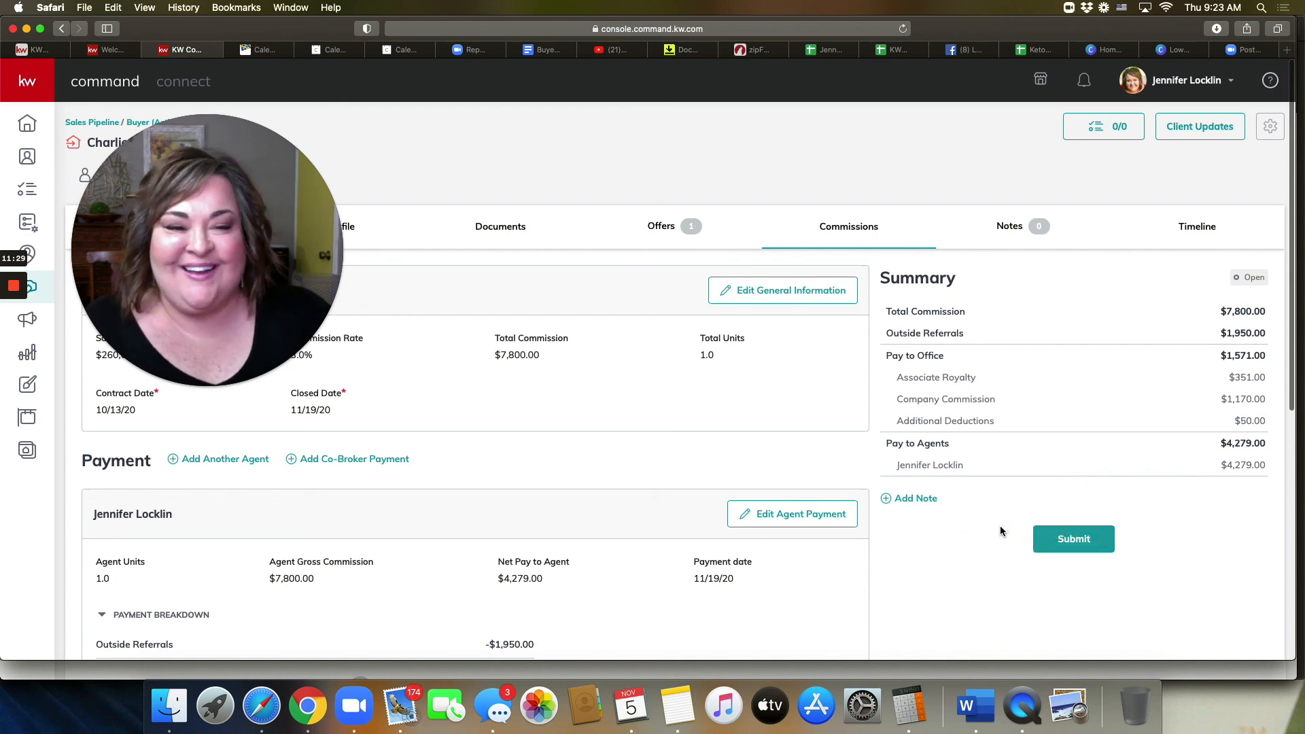
Step: Submit the commission, answer 'No, not this time' to the KW Cares donation, then view the deal's documents
{"action": "left_click", "coordinate": [1074, 544]}
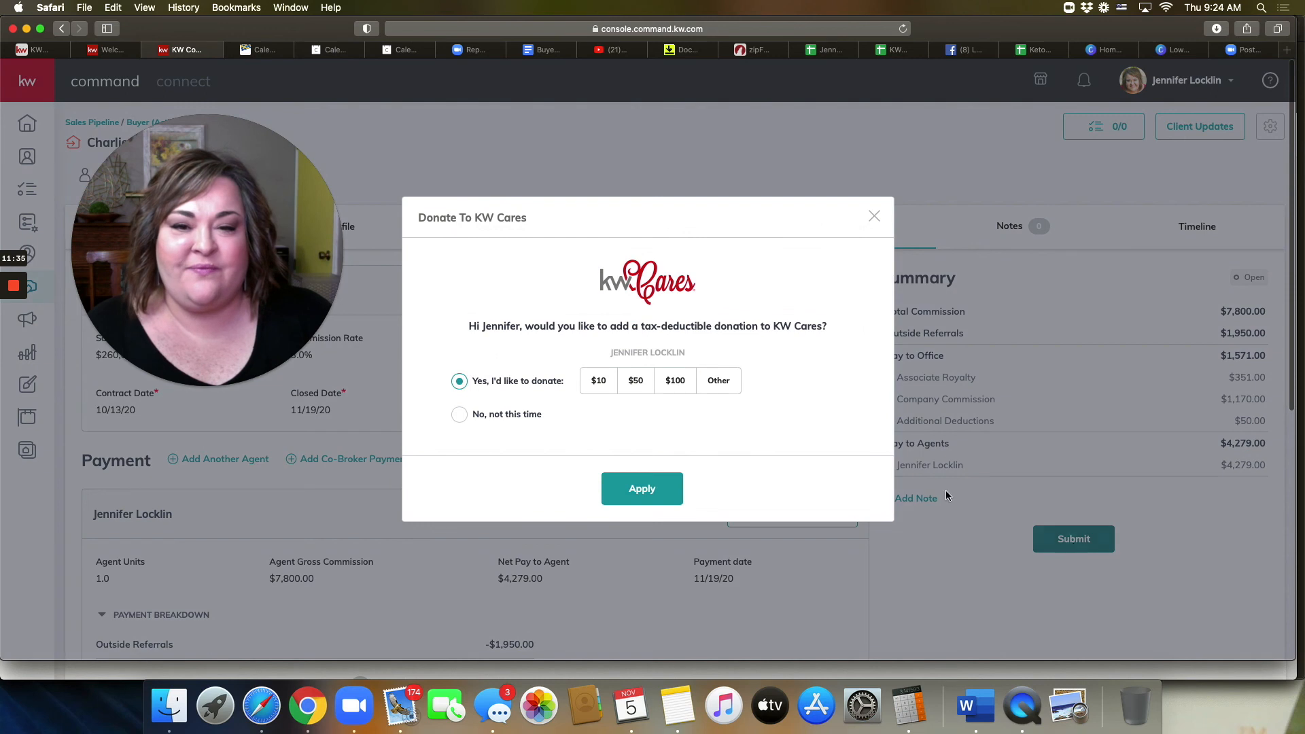
{"action": "left_click", "coordinate": [601, 383]}
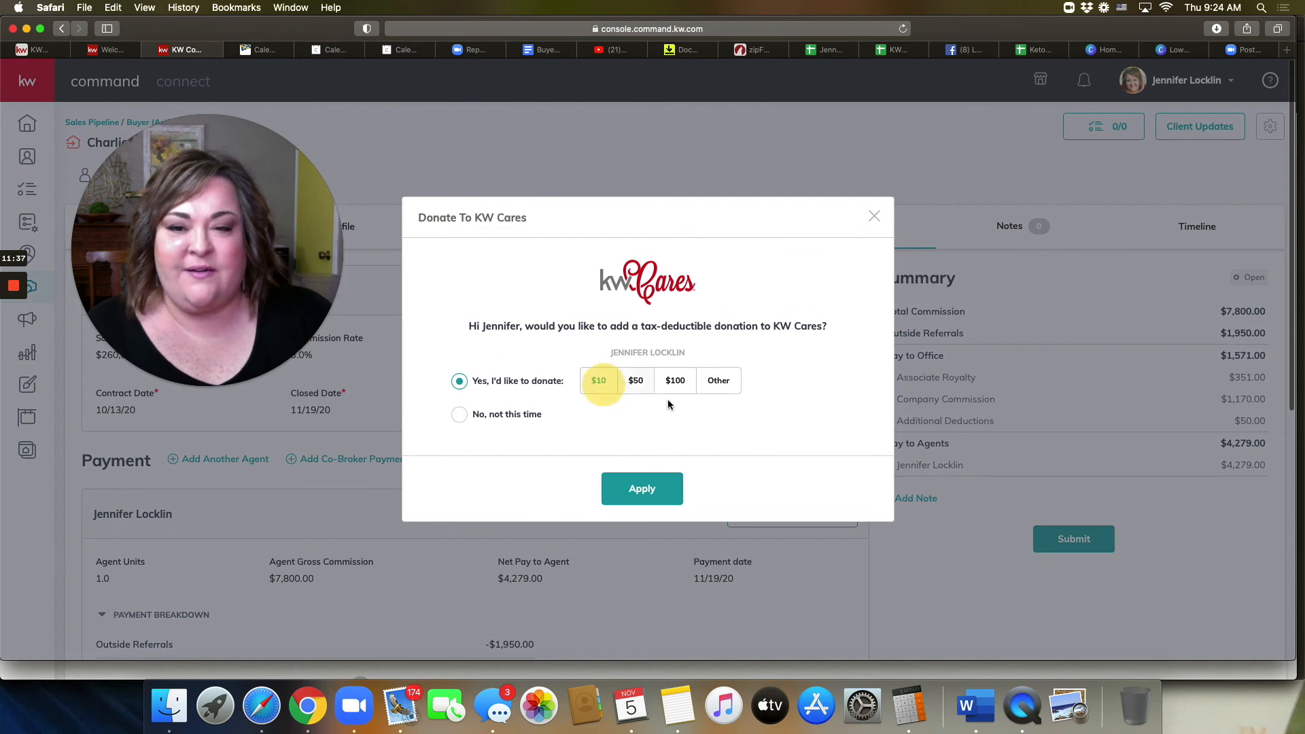
{"action": "left_click", "coordinate": [459, 414]}
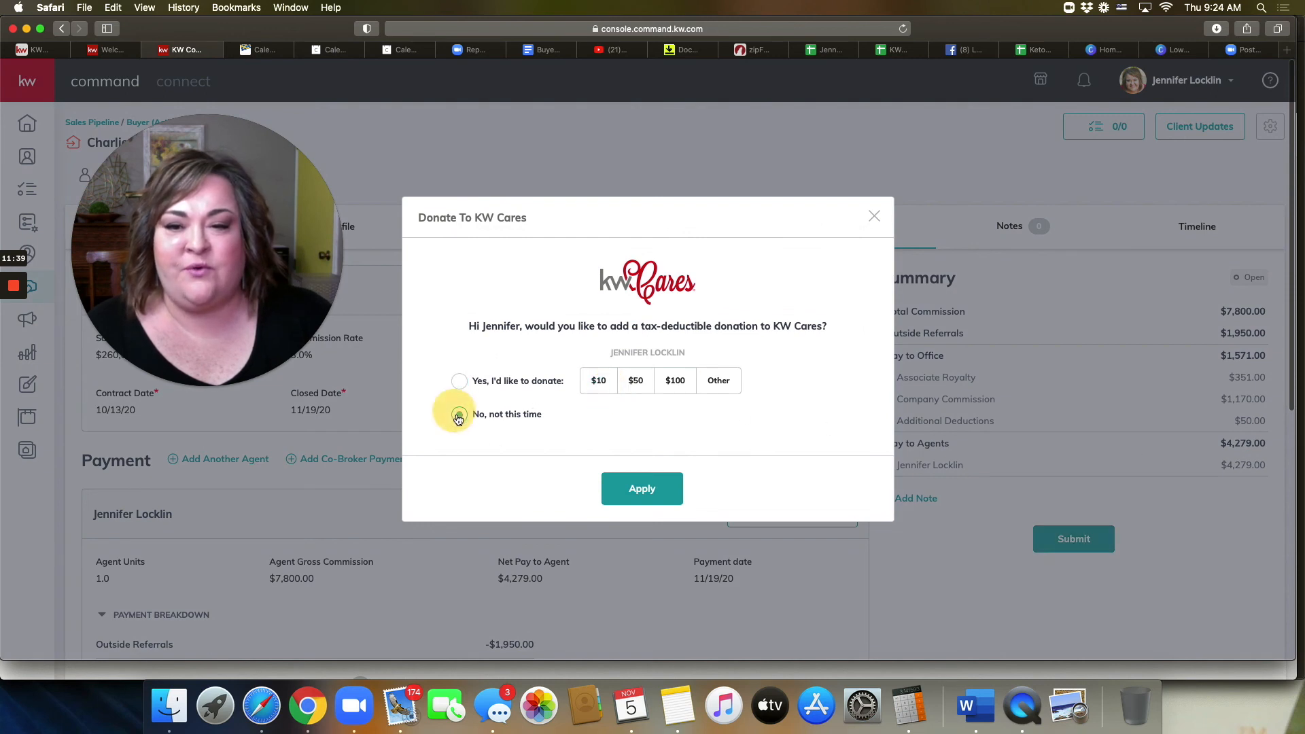
{"action": "left_click", "coordinate": [619, 484]}
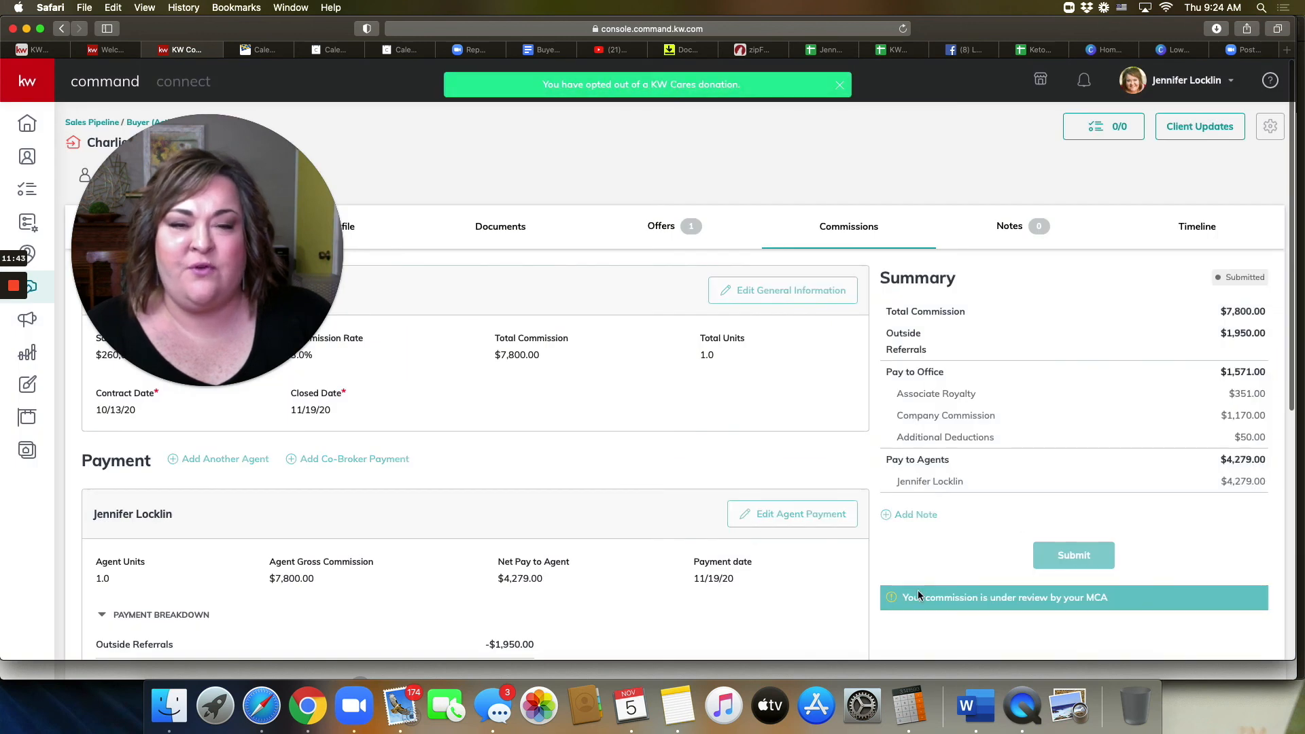
{"action": "left_click", "coordinate": [487, 238]}
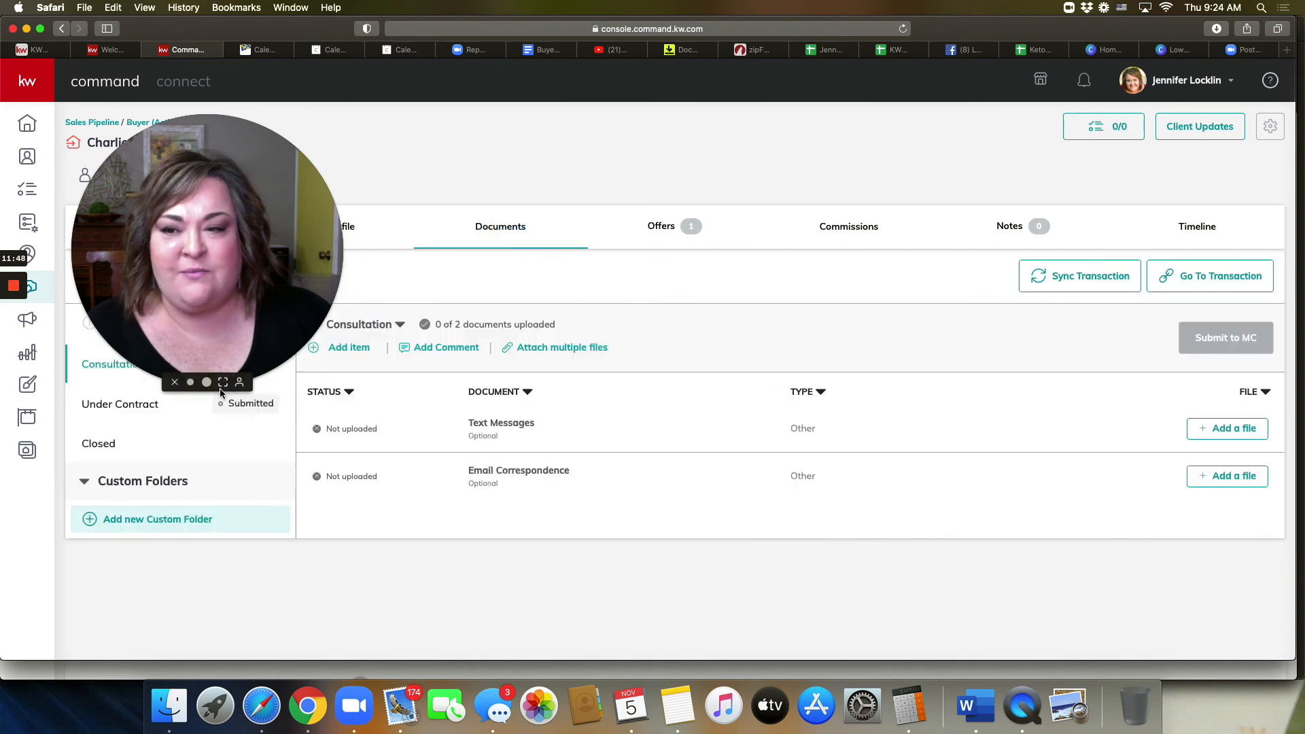
{"action": "left_click_drag", "start_coordinate": [221, 294], "coordinate": [1083, 335]}
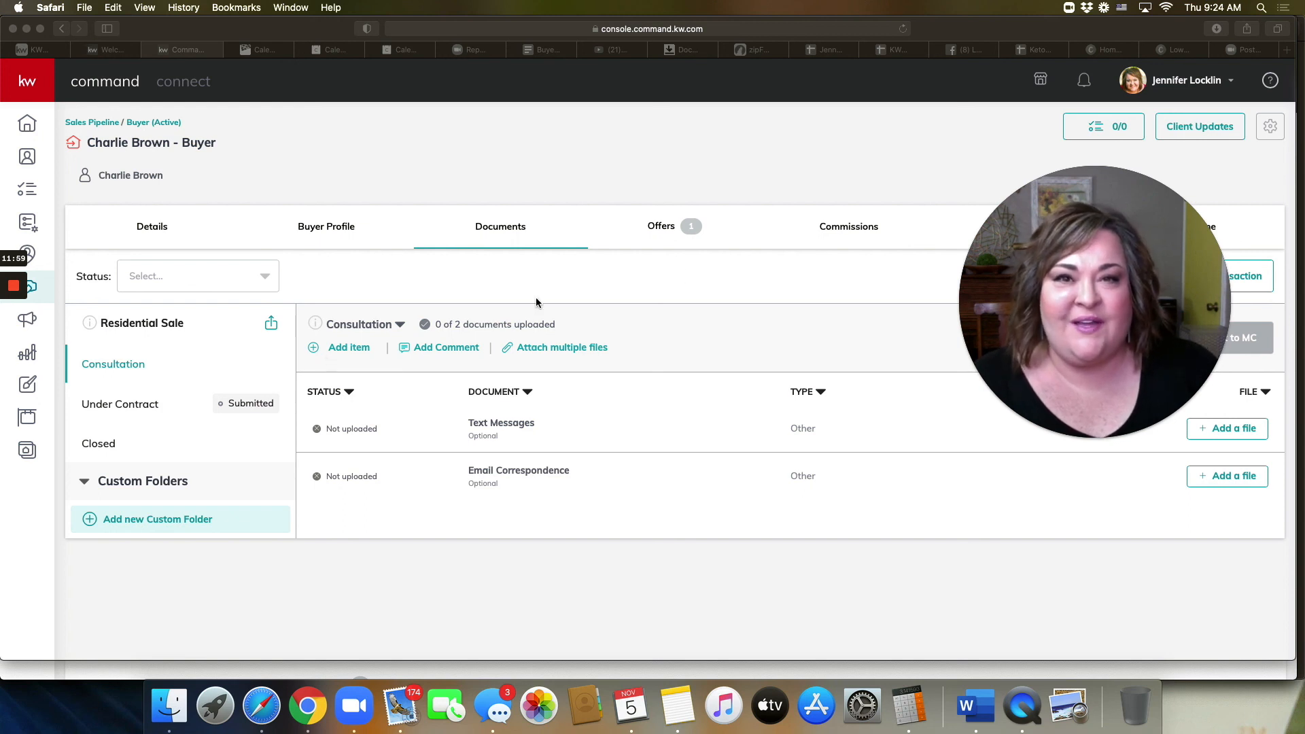
{"action": "mouse_move", "coordinate": [1061, 306]}
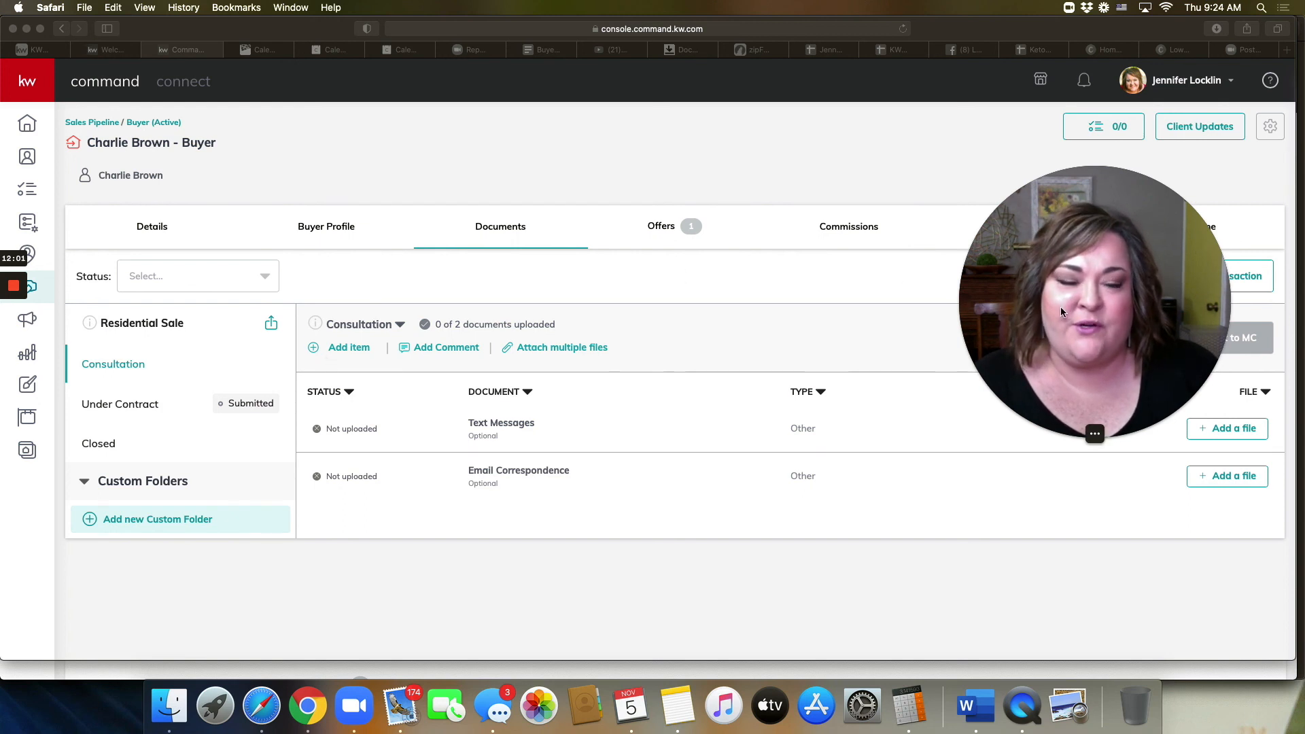
{"action": "left_click_drag", "start_coordinate": [1057, 308], "coordinate": [1040, 336]}
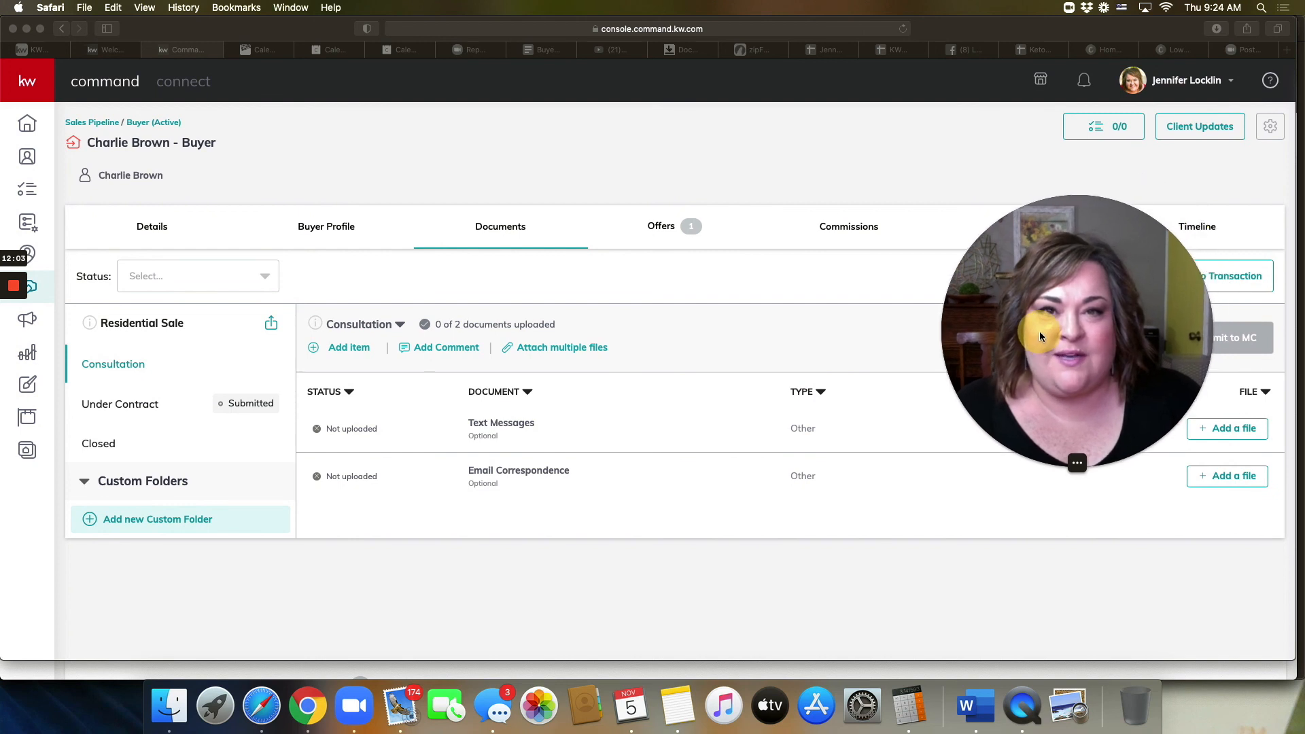